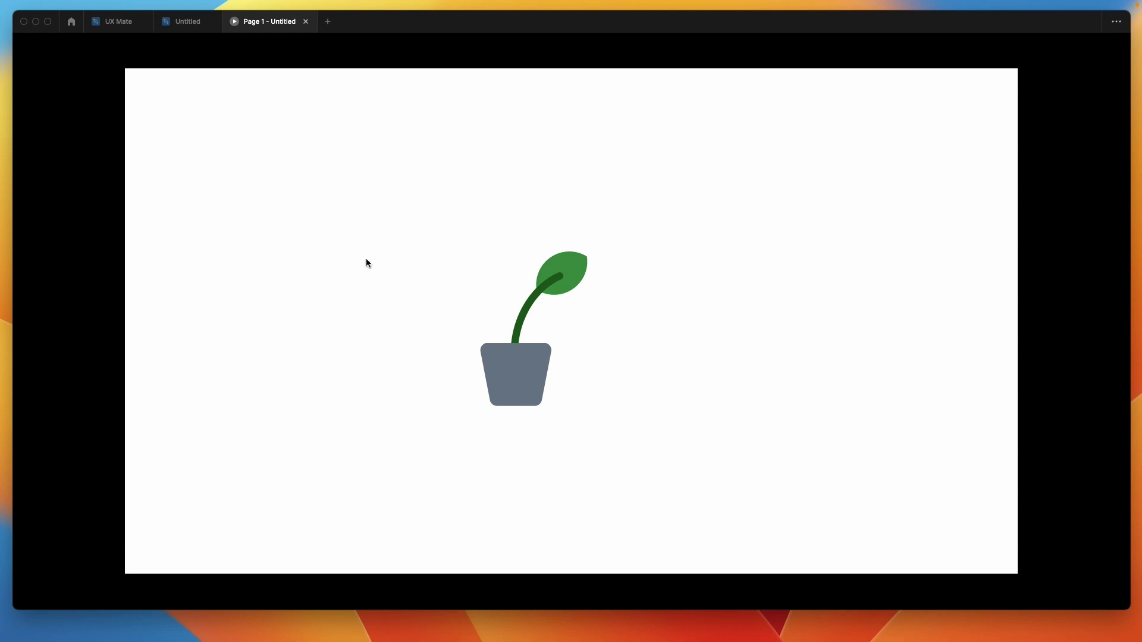
# Switch to the Untitled design file and draw a square about 494 × 494 on the empty canvas beside Frame 1, with corners rounded to about 42
pyautogui.click(187, 22)
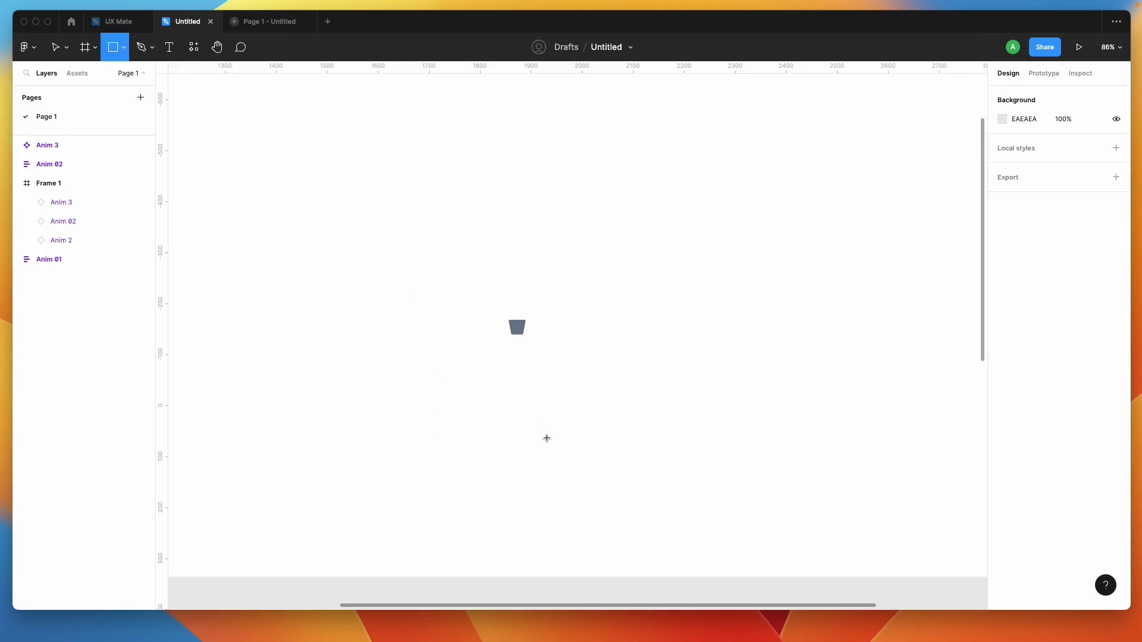
pyautogui.scroll(-5, 546, 438)
pyautogui.hscroll(9, 546, 439)
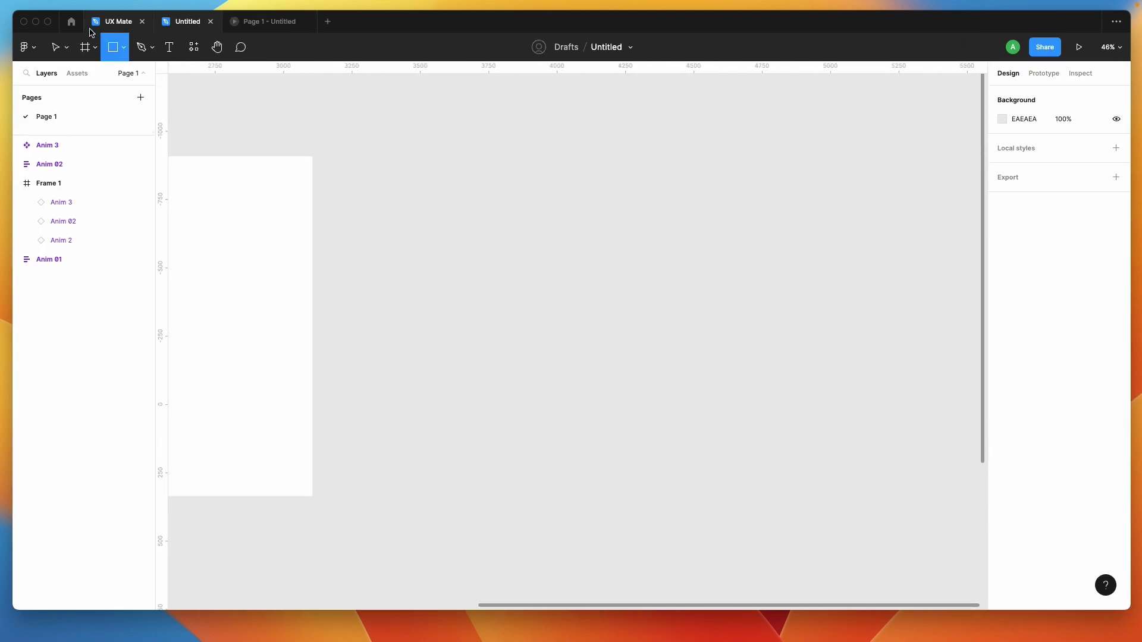
pyautogui.moveTo(429, 205); pyautogui.dragTo(565, 340)
pyautogui.moveTo(437, 213); pyautogui.dragTo(447, 215)
pyautogui.click(393, 215)
pyautogui.click(527, 260)
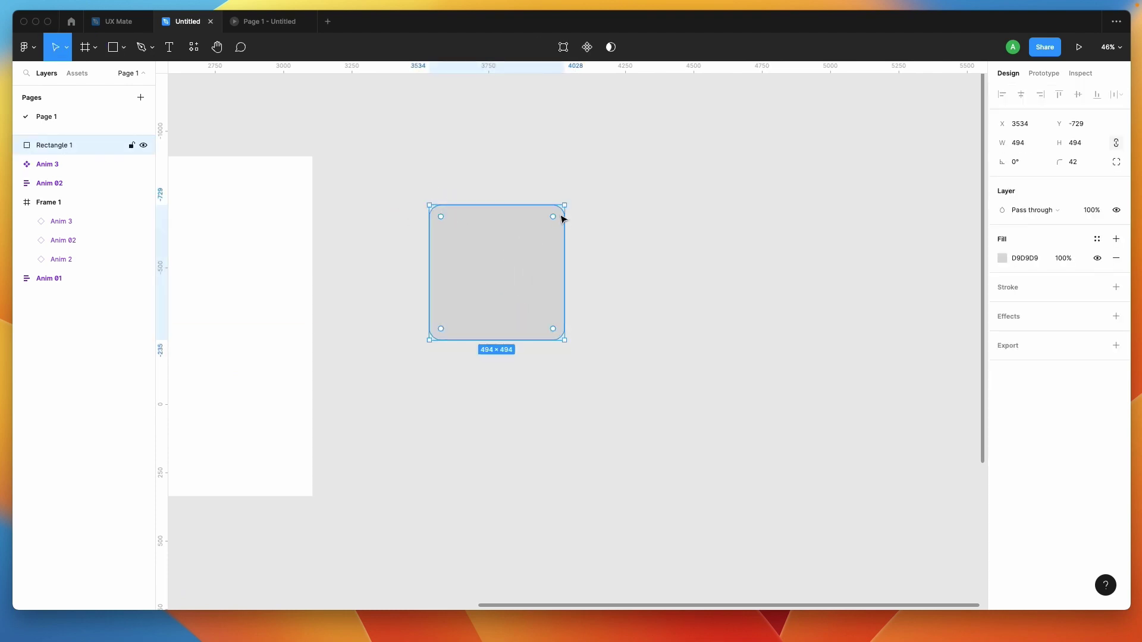
# Try rotating the rounded square, undo the rotation, and narrow the shape into a vertical bar about 98 wide
pyautogui.moveTo(569, 201); pyautogui.dragTo(537, 153)
pyautogui.press('super+z')
pyautogui.moveTo(564, 270); pyautogui.dragTo(456, 273)
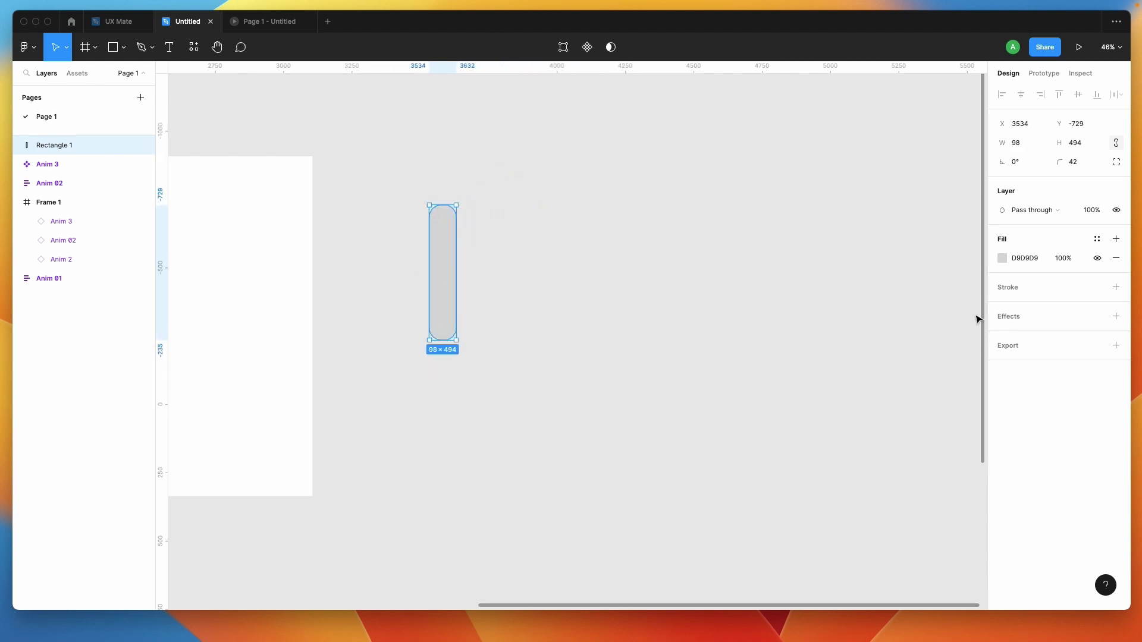
# Change the vertical bar's fill colour to red D16767
pyautogui.click(1002, 258)
pyautogui.moveTo(913, 298); pyautogui.dragTo(918, 302)
pyautogui.click(563, 250)
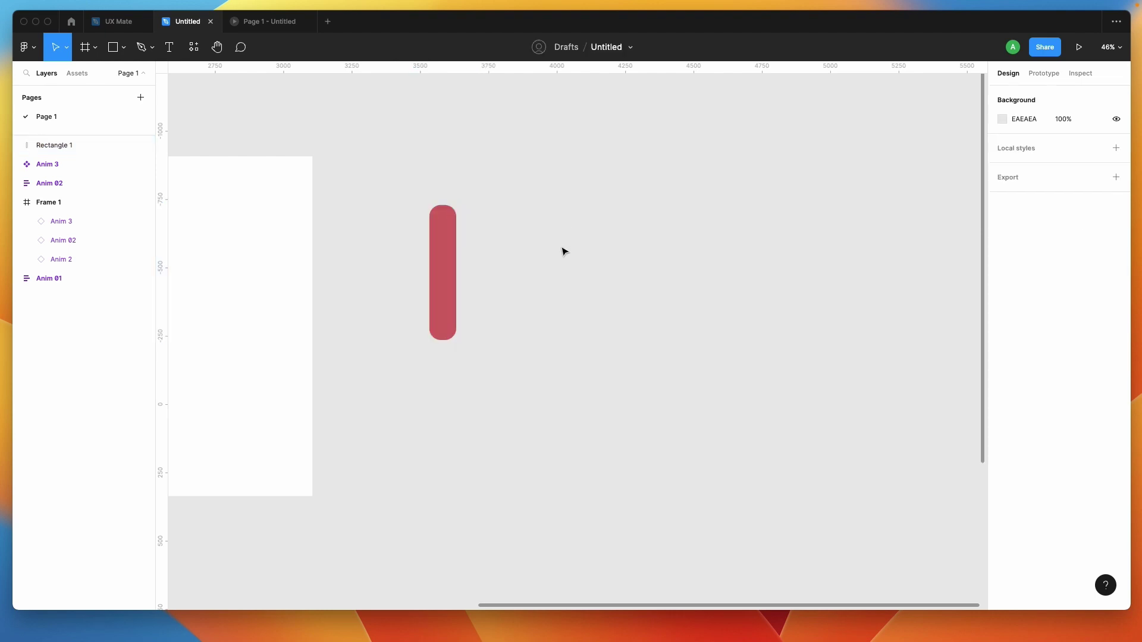
# Try rotating the red bar around its own centre by about -35°, and undo the rotation
pyautogui.click(436, 248)
pyautogui.moveTo(458, 196); pyautogui.dragTo(540, 173)
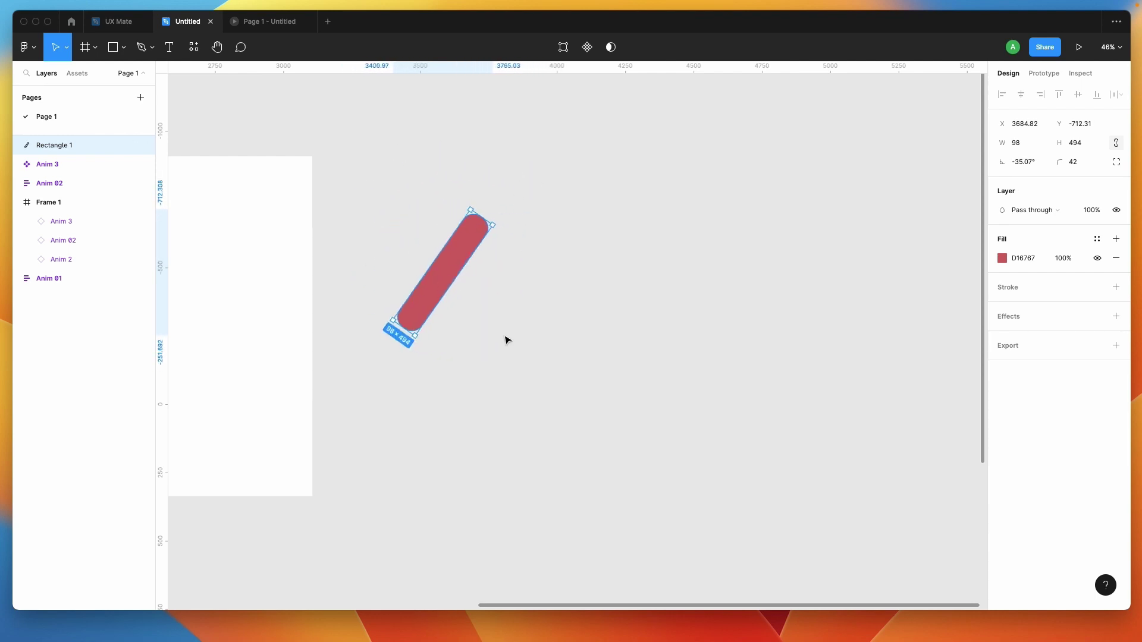
pyautogui.hotkey('ctrl', 'z')
pyautogui.click(512, 298)
# Draw a circle about 44 × 44 beside the red bar with the Ellipse tool
pyautogui.click(116, 51)
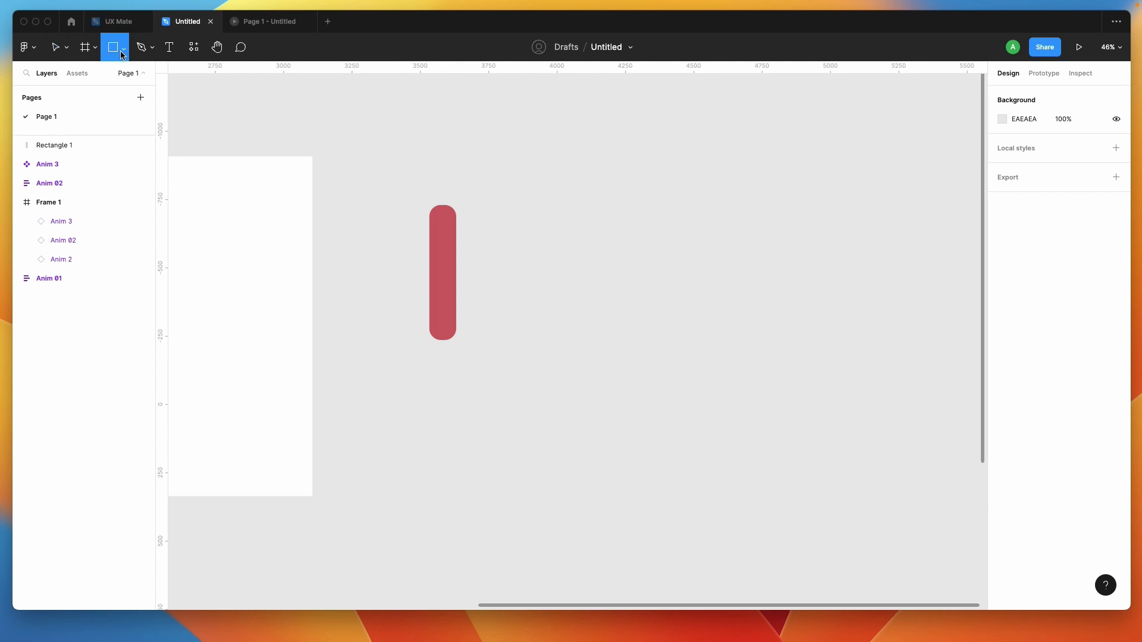
pyautogui.click(122, 54)
pyautogui.click(116, 118)
pyautogui.click(488, 244)
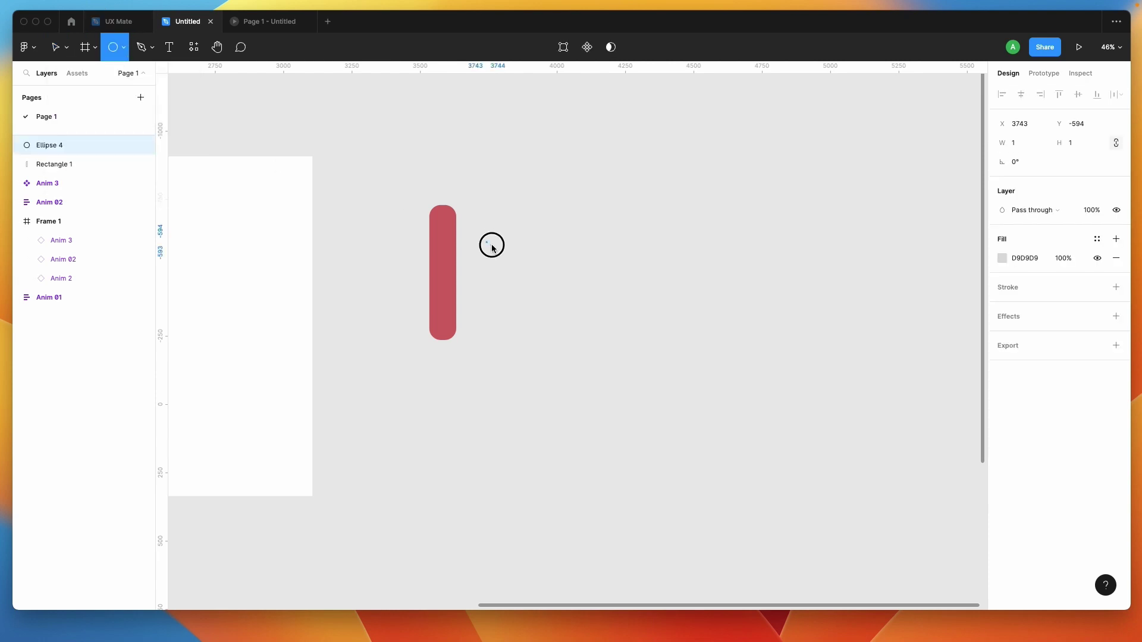
pyautogui.moveTo(487, 243); pyautogui.dragTo(499, 254)
# Align the circle and the red bar on their horizontal and vertical centres
pyautogui.keyDown('shift'); pyautogui.click(442, 267); pyautogui.keyUp('shift')
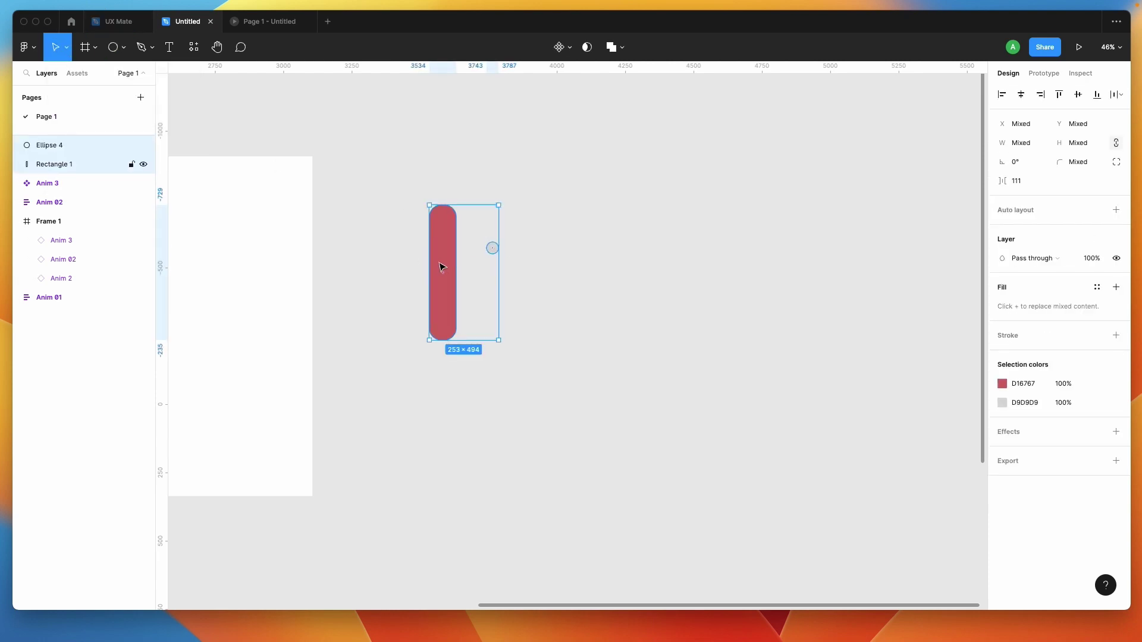
pyautogui.click(1021, 94)
pyautogui.click(1077, 94)
pyautogui.click(535, 237)
# Try rotating the red bar around its centre circle, and undo the rotation
pyautogui.click(478, 237)
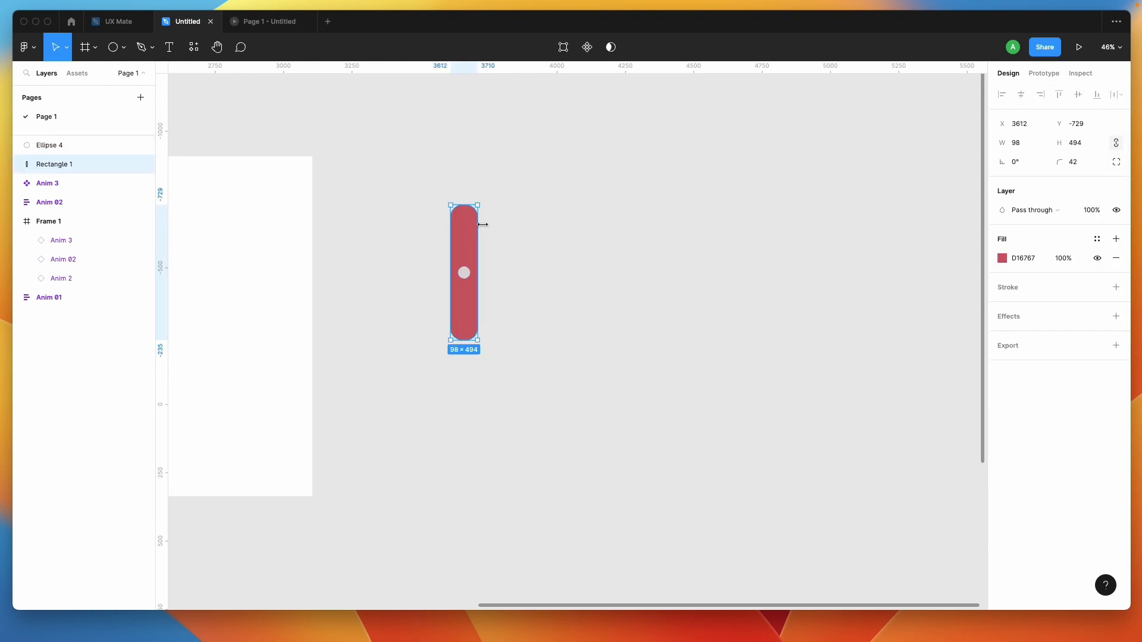
pyautogui.moveTo(482, 196); pyautogui.dragTo(403, 315)
pyautogui.hotkey('ctrl', 'z')
pyautogui.click(494, 271)
# Move the circle down to near the lower end of the red bar, at about Y -308
pyautogui.click(464, 273)
pyautogui.moveTo(463, 288); pyautogui.dragTo(465, 335)
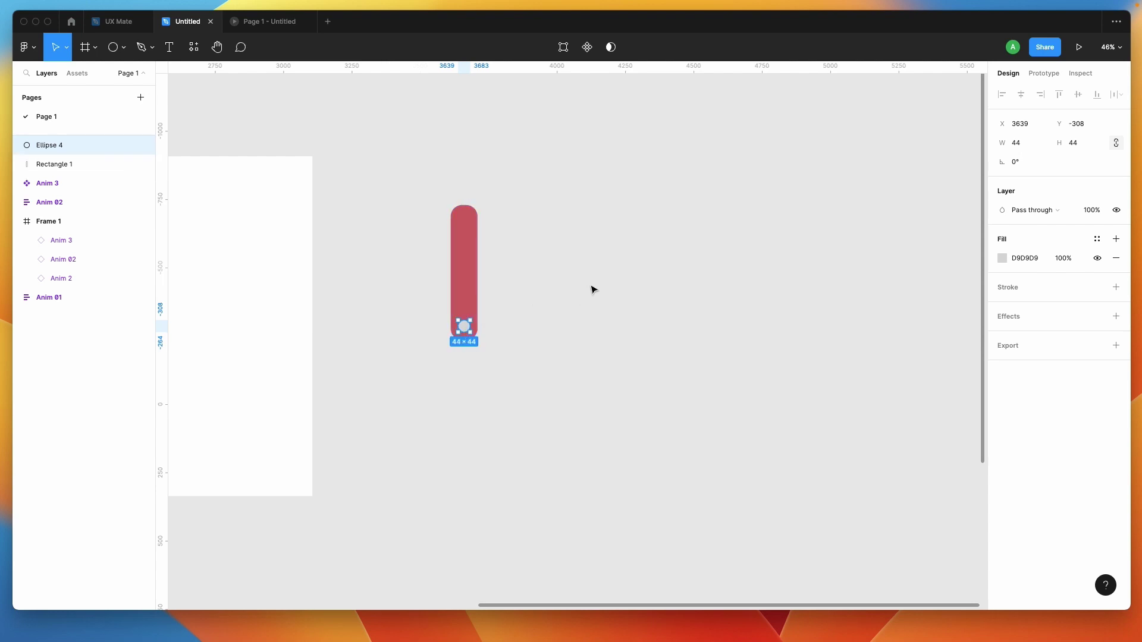
pyautogui.click(552, 315)
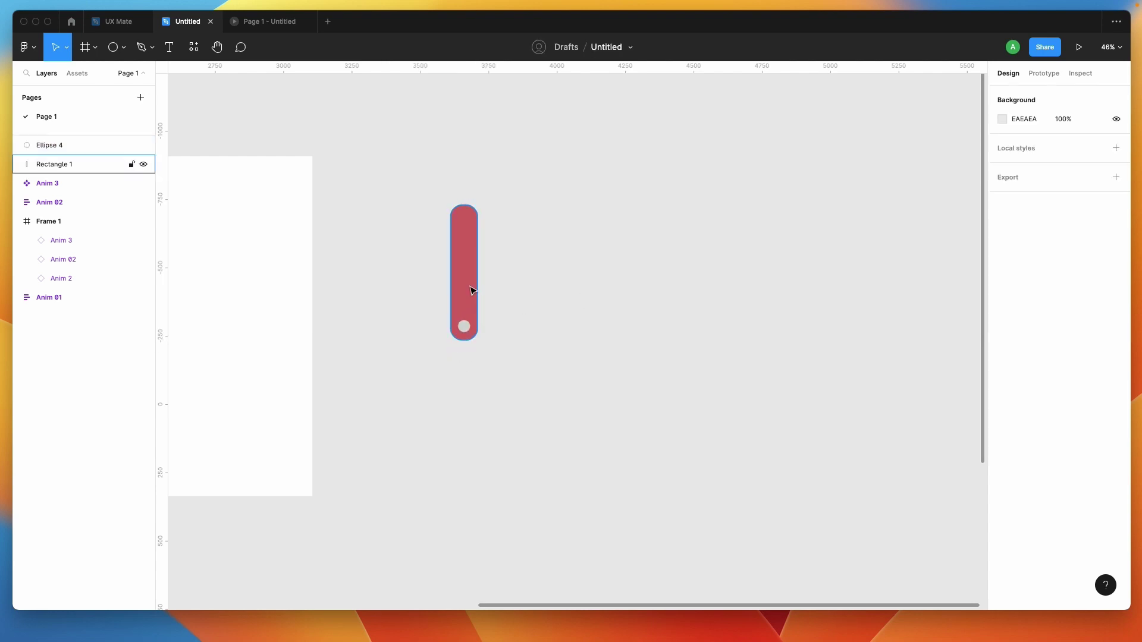
# Wrap the circle alone in its own frame with Frame selection
pyautogui.scroll(3, 472, 288)
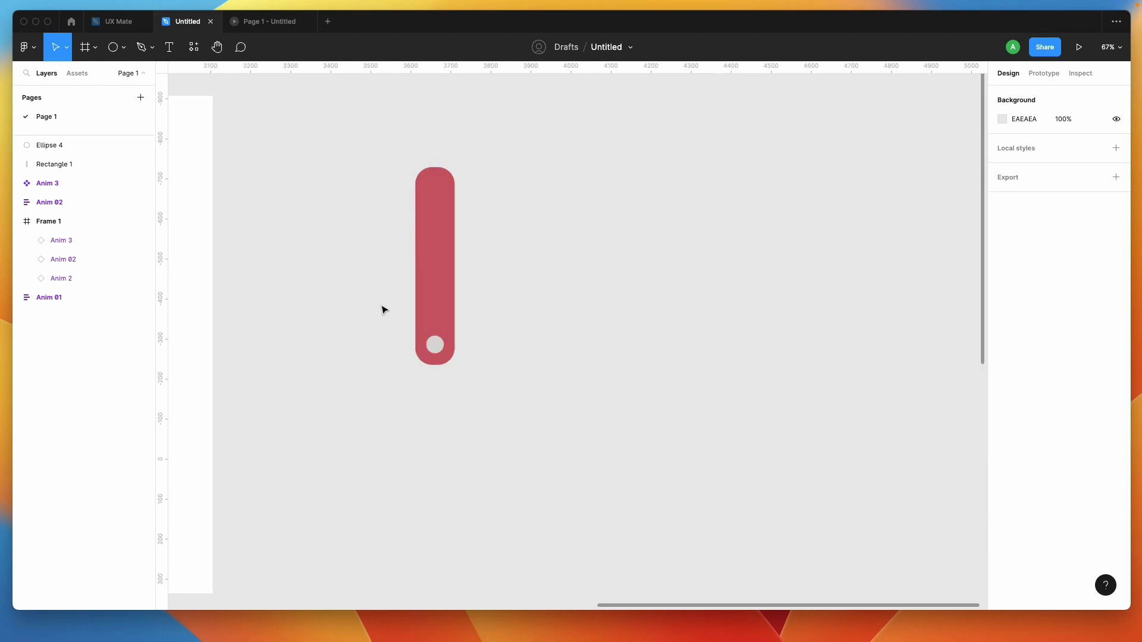
pyautogui.click(435, 345)
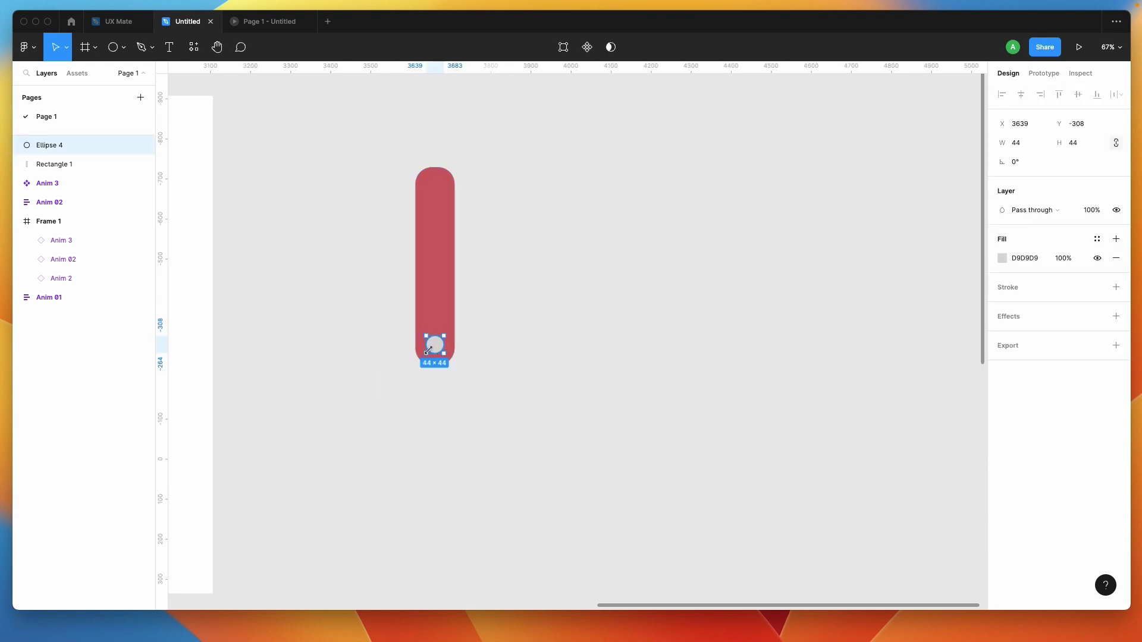
pyautogui.rightClick(438, 350)
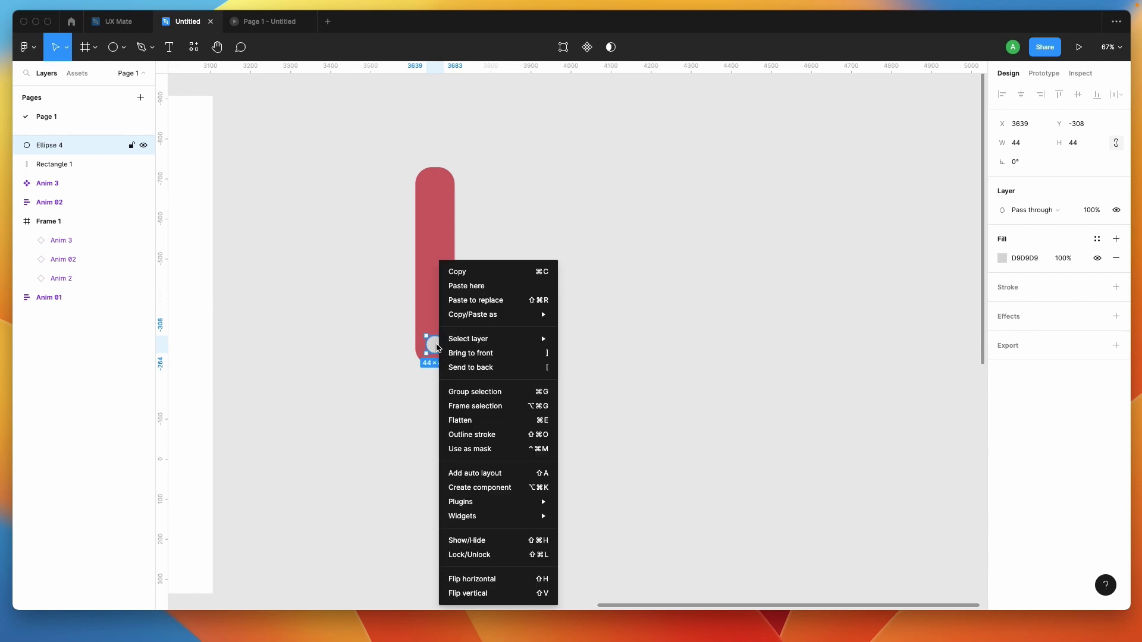
pyautogui.click(496, 411)
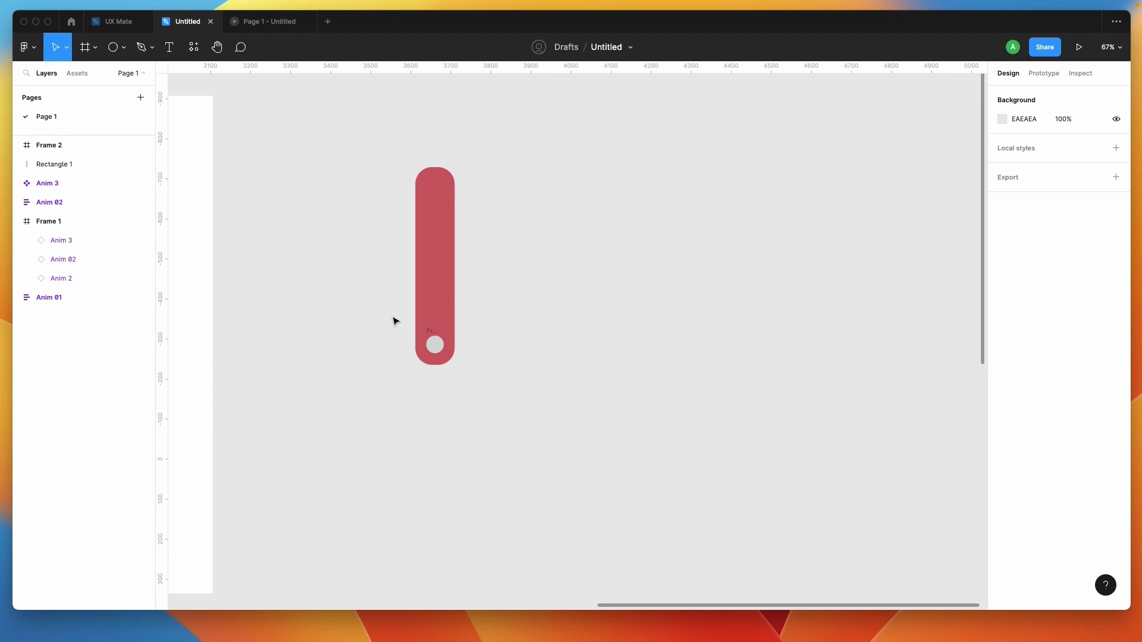
# Move Rectangle 1 into Frame 2 and reorder the layers so Ellipse 4 sits above it
pyautogui.click(434, 343)
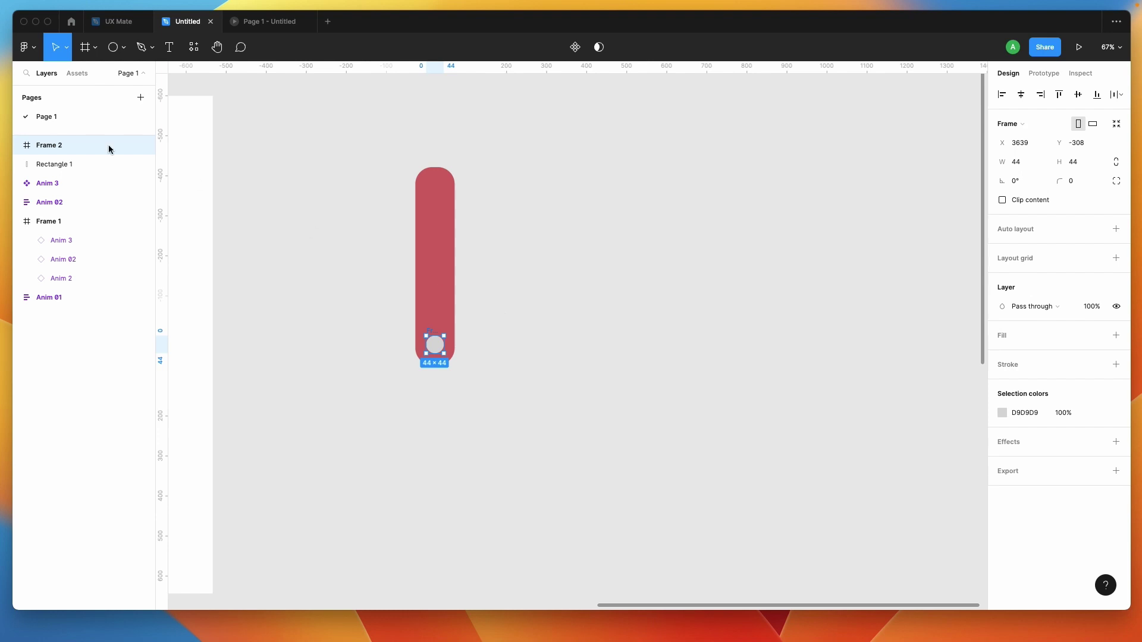
pyautogui.click(63, 164)
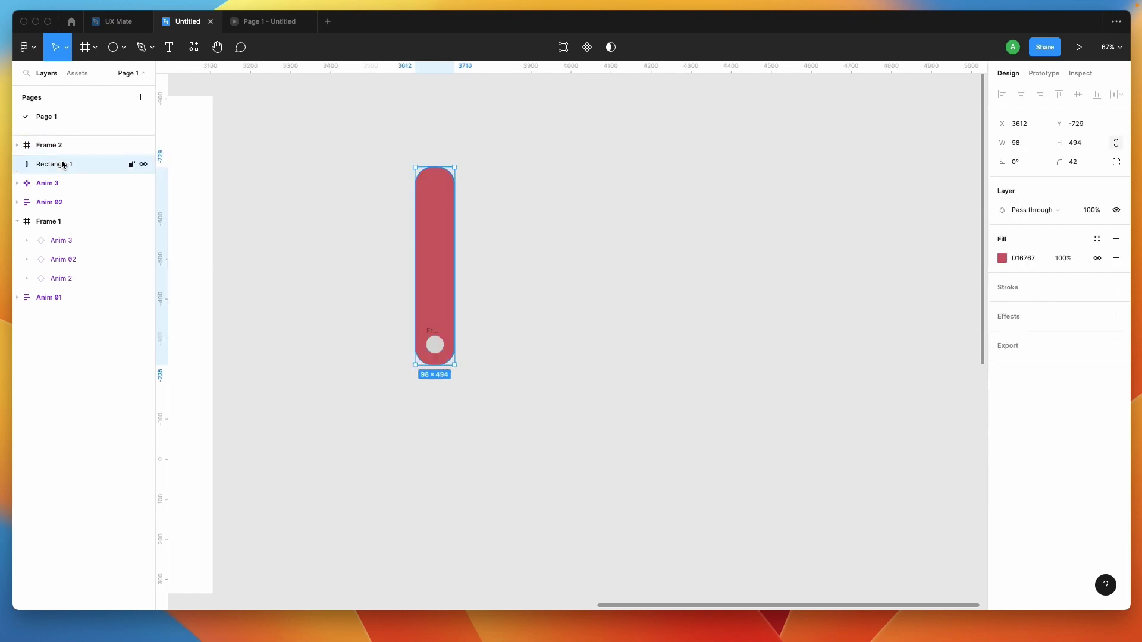
pyautogui.moveTo(48, 170); pyautogui.dragTo(78, 148)
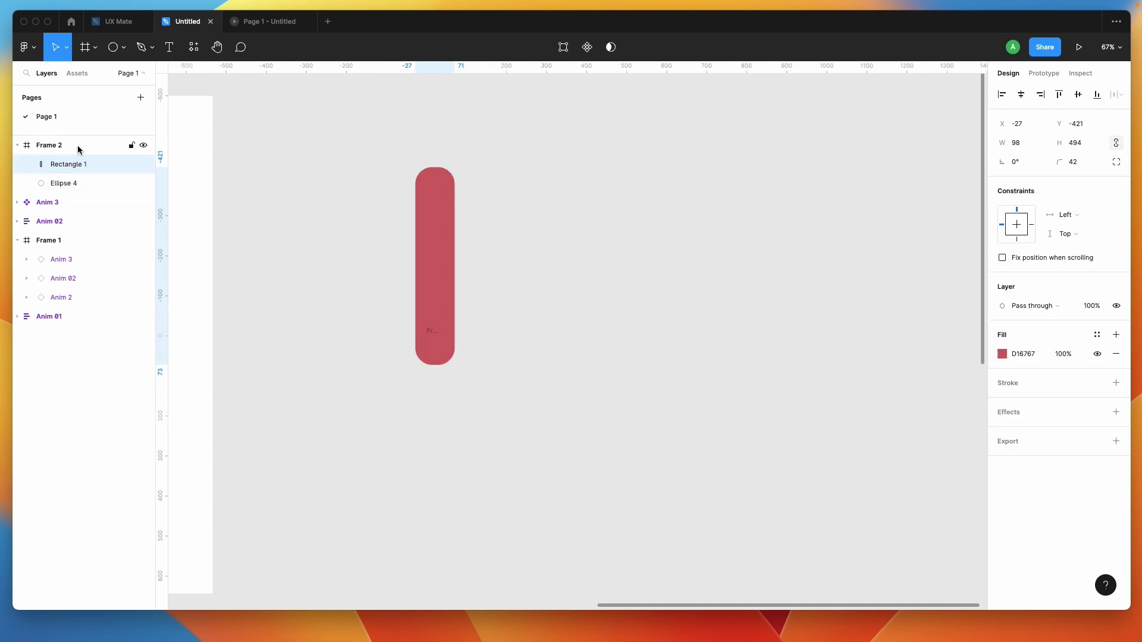
pyautogui.click(84, 186)
pyautogui.moveTo(66, 187); pyautogui.dragTo(83, 163)
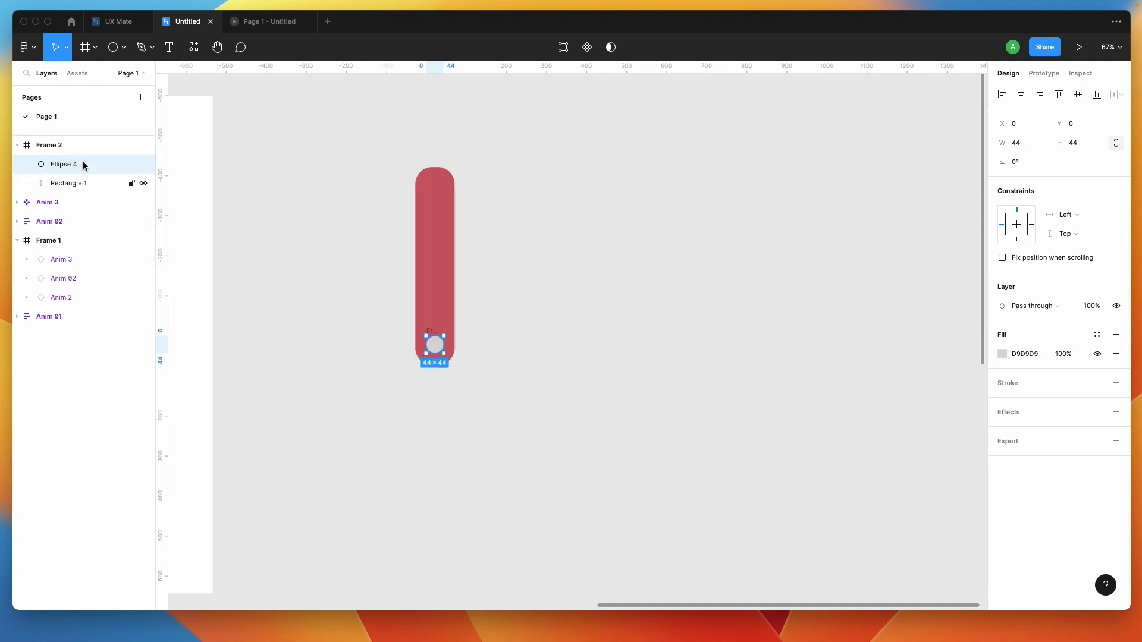
pyautogui.click(546, 283)
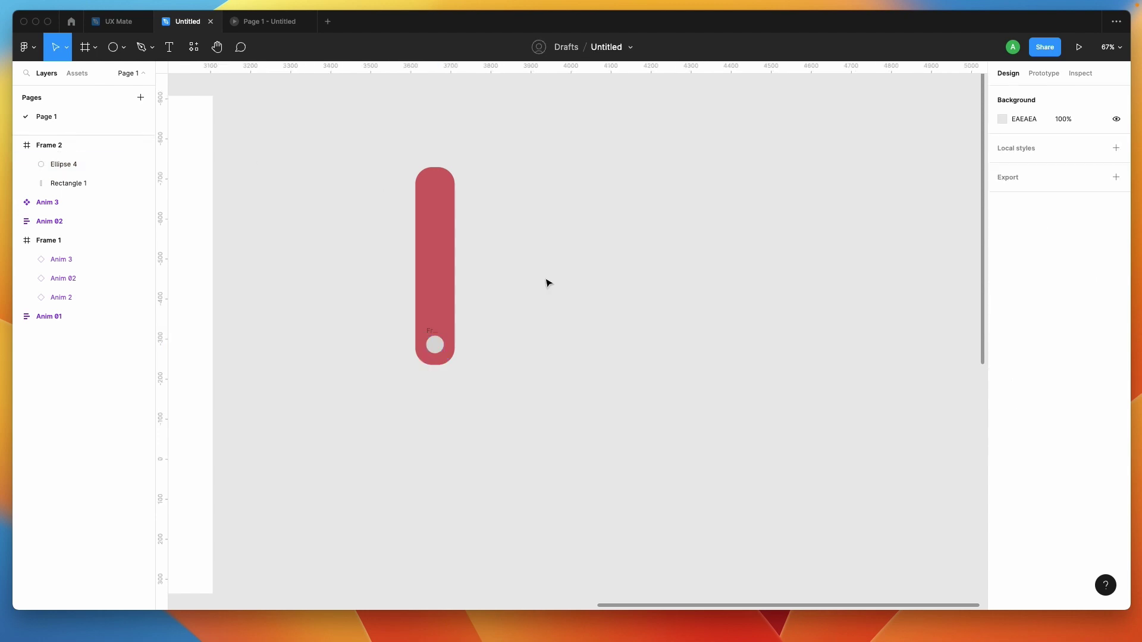
# Try rotating Frame 2 around the circle by about -51° and moving it upward, undoing both changes
pyautogui.click(62, 149)
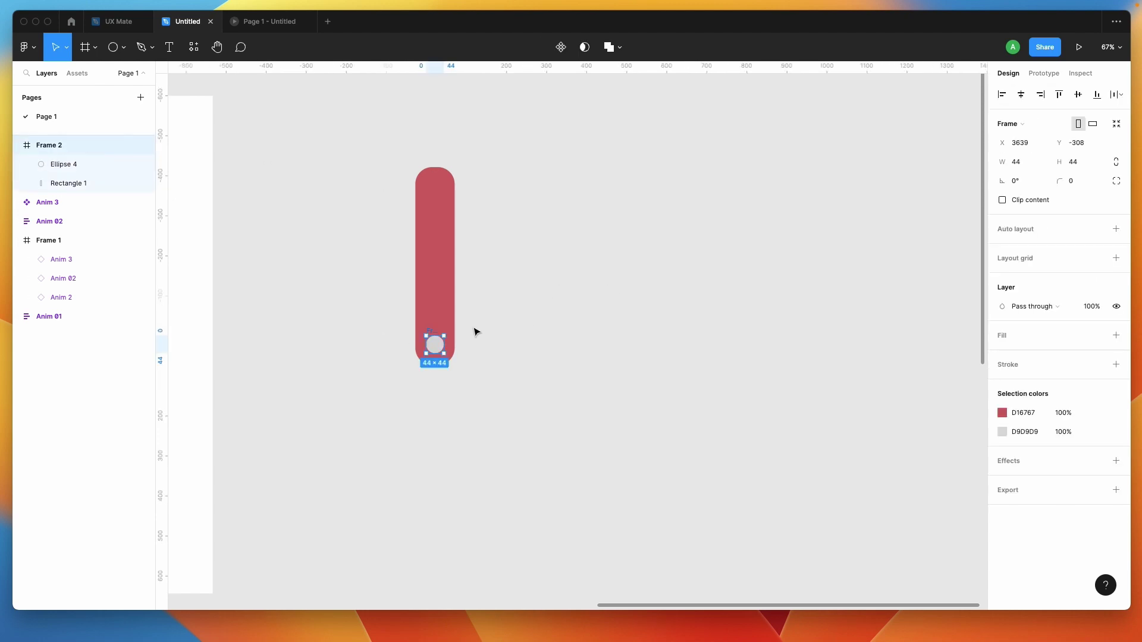
pyautogui.moveTo(447, 330); pyautogui.dragTo(471, 346)
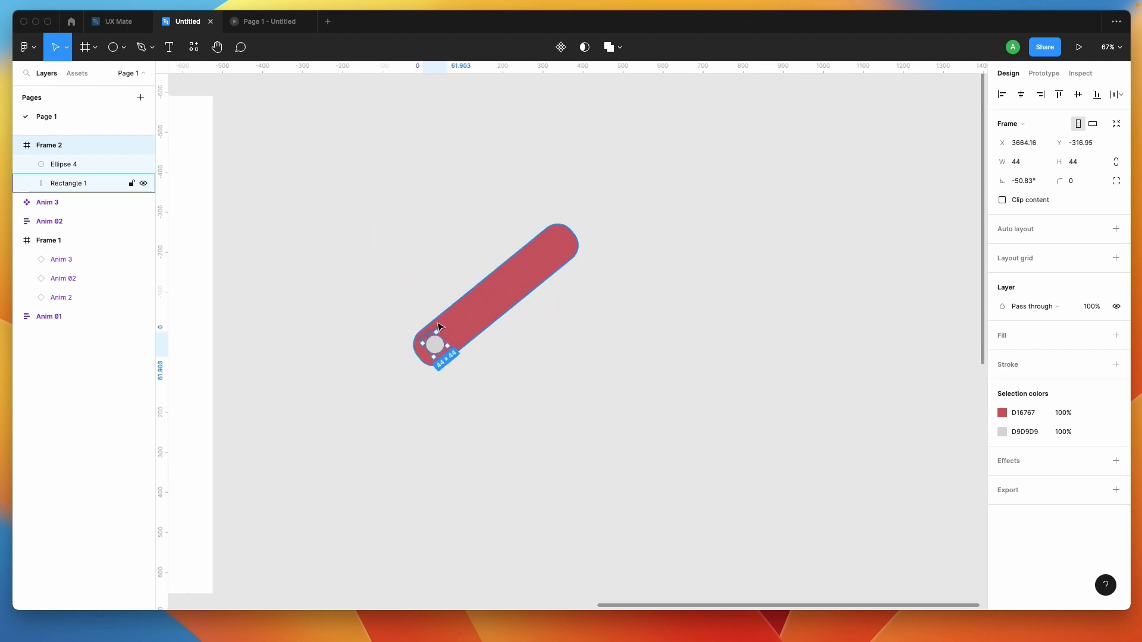
pyautogui.press('super+z')
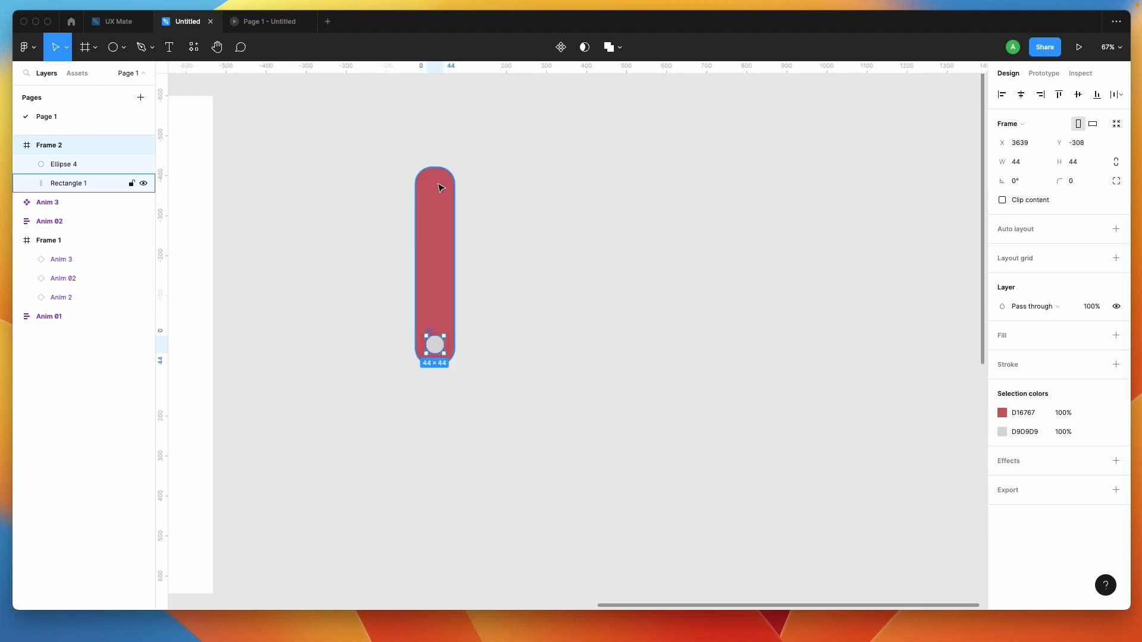
pyautogui.click(431, 330)
pyautogui.moveTo(432, 330); pyautogui.dragTo(433, 277)
pyautogui.press('super+z')
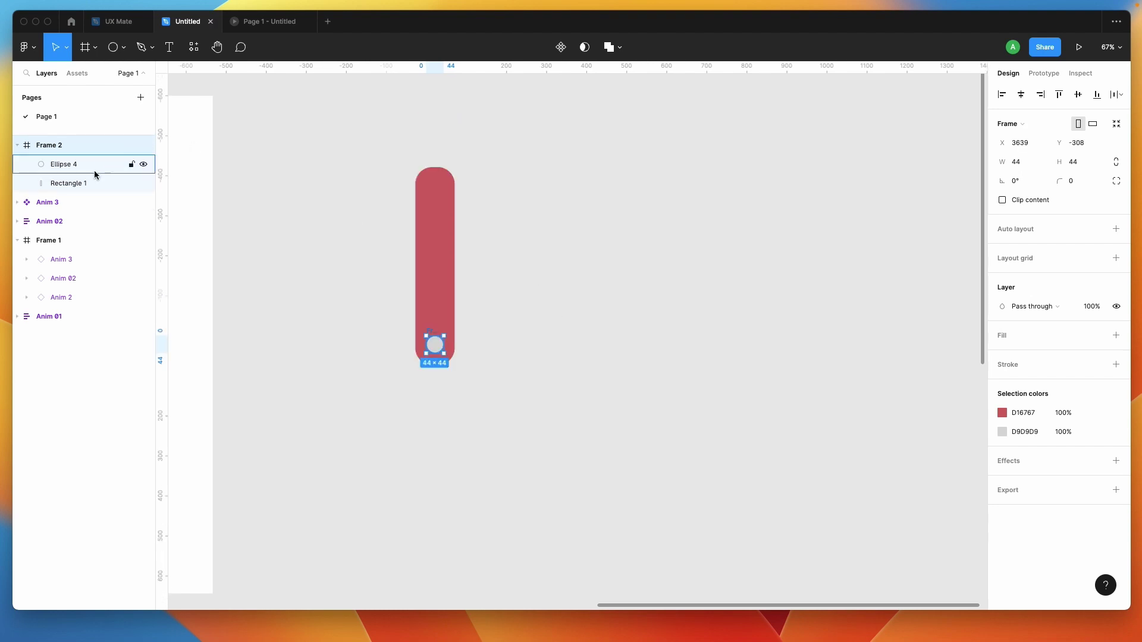
# Shift Rectangle 1 down 300 px within Frame 2 to Y -121, leaving Ellipse 4 in place
pyautogui.click(62, 170)
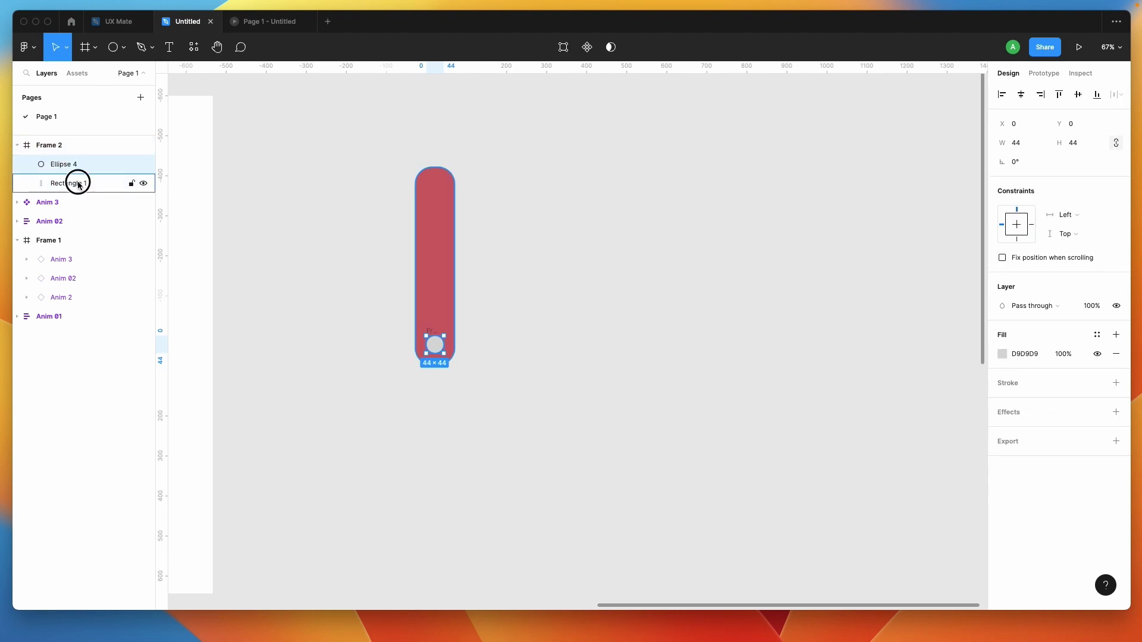
pyautogui.click(78, 185)
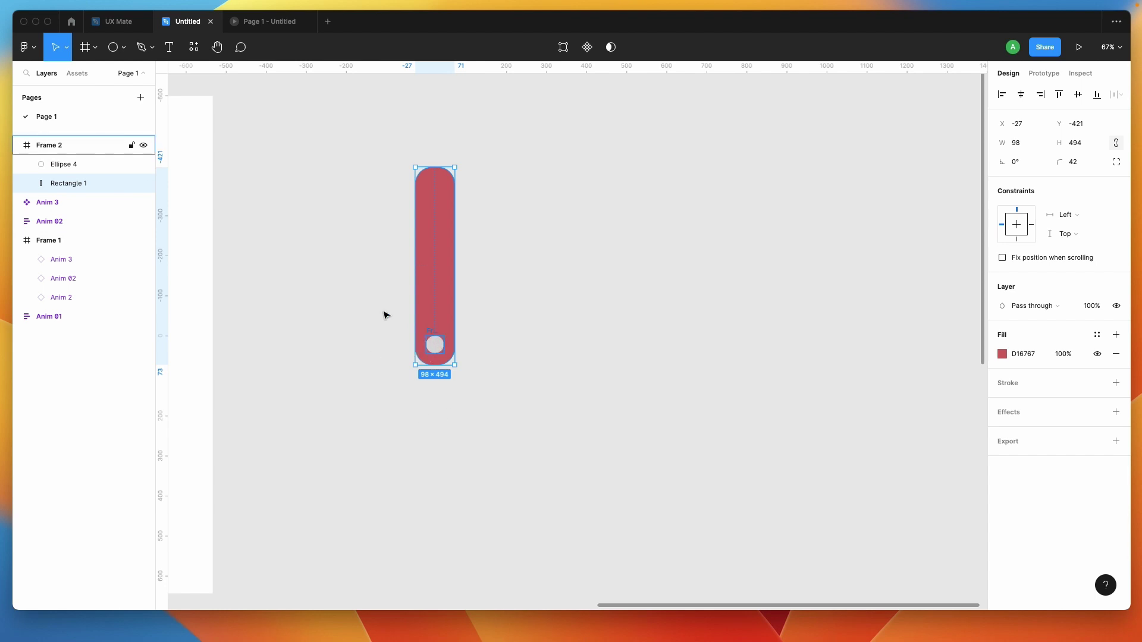
pyautogui.hotkey('shift', 'Down')
pyautogui.hotkey('shift', 'Down')
pyautogui.hotkey('shift', 'Down')
pyautogui.hotkey('shift', 'Down')
pyautogui.hotkey('shift', 'Down')
pyautogui.hotkey('shift', 'Down')
pyautogui.hotkey('shift', 'Down')
pyautogui.hotkey('shift', 'Down')
pyautogui.hotkey('shift', 'Down')
pyautogui.hotkey('shift', 'Down')
pyautogui.hotkey('shift', 'Down')
pyautogui.hotkey('shift', 'Down')
pyautogui.hotkey('shift', 'Down')
pyautogui.hotkey('shift', 'Down')
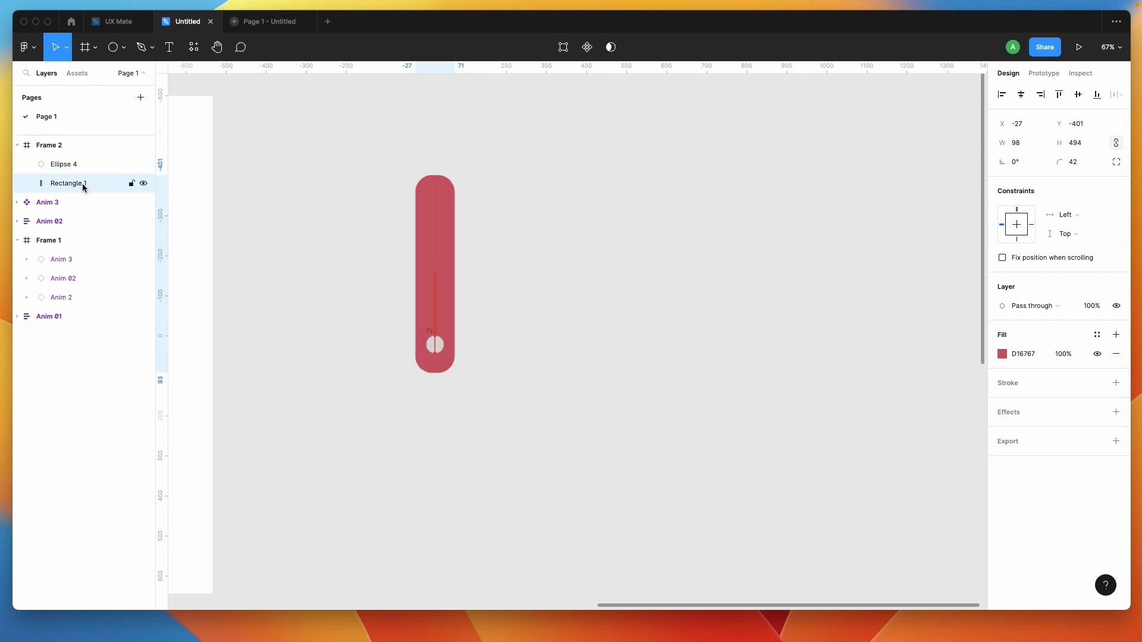
pyautogui.hotkey('shift', 'Down')
pyautogui.hotkey('shift', 'Down')
pyautogui.hotkey('shift', 'Down')
pyautogui.hotkey('shift', 'Down')
pyautogui.hotkey('shift', 'Down')
pyautogui.hotkey('shift', 'Down')
pyautogui.hotkey('shift', 'Down')
pyautogui.hotkey('shift', 'Down')
pyautogui.hotkey('shift', 'Down')
pyautogui.hotkey('shift', 'Down')
pyautogui.hotkey('shift', 'Down')
pyautogui.hotkey('shift', 'Down')
pyautogui.hotkey('shift', 'Down')
pyautogui.hotkey('shift', 'Down')
pyautogui.hotkey('shift', 'Down')
pyautogui.hotkey('shift', 'Down')
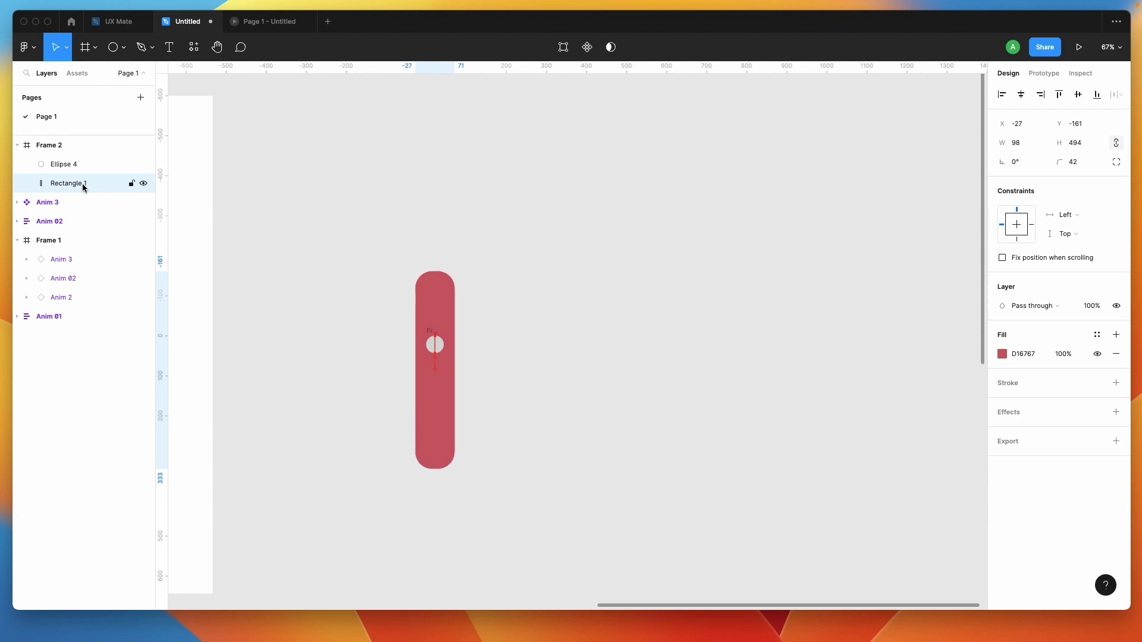
pyautogui.click(474, 264)
# Try rotating Frame 2 to 159° and further around the circle, and undo the rotations
pyautogui.click(66, 147)
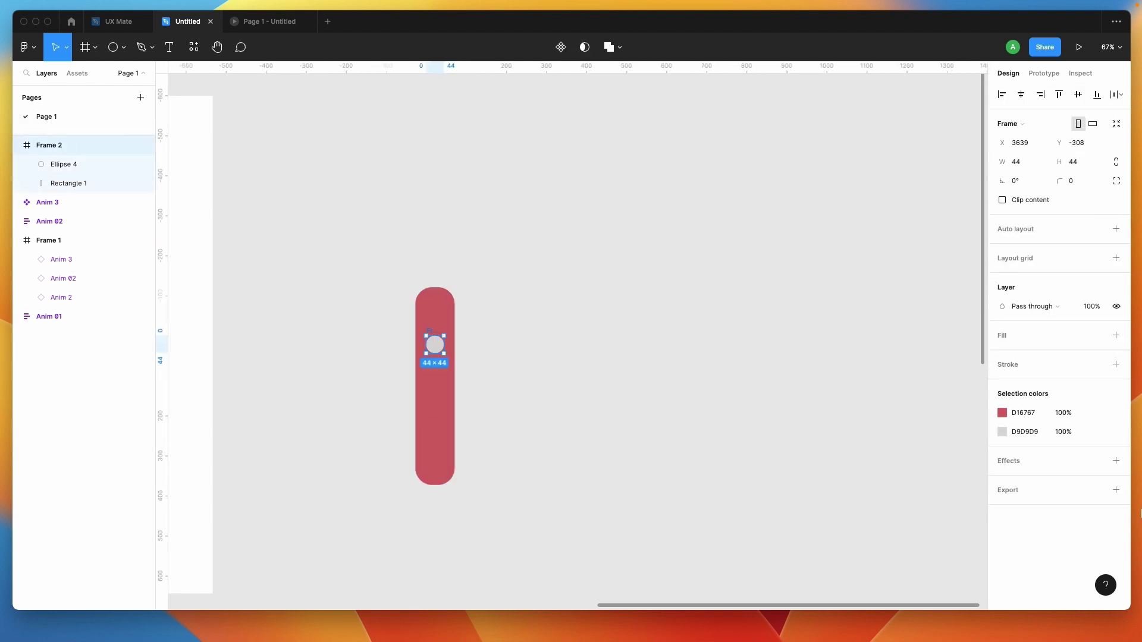
pyautogui.moveTo(1007, 180); pyautogui.dragTo(714, 226)
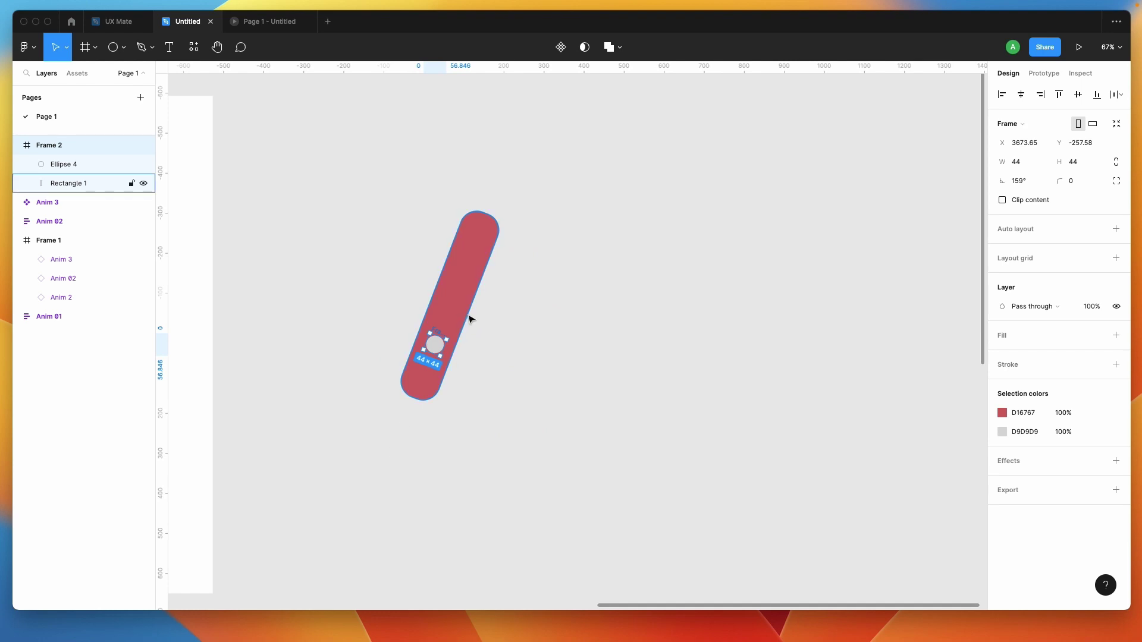
pyautogui.moveTo(451, 336); pyautogui.dragTo(645, 333)
pyautogui.press('super+z')
pyautogui.press('super+z')
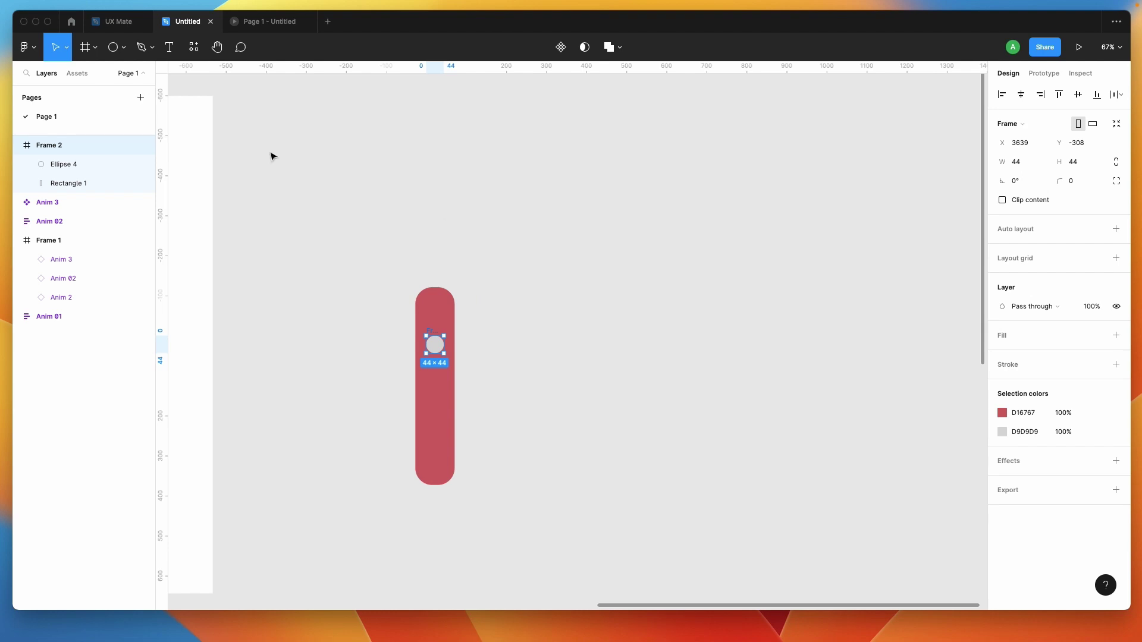
# Shift Rectangle 1 sideways within Frame 2 to X 83, so it sits clear of the circle
pyautogui.click(70, 184)
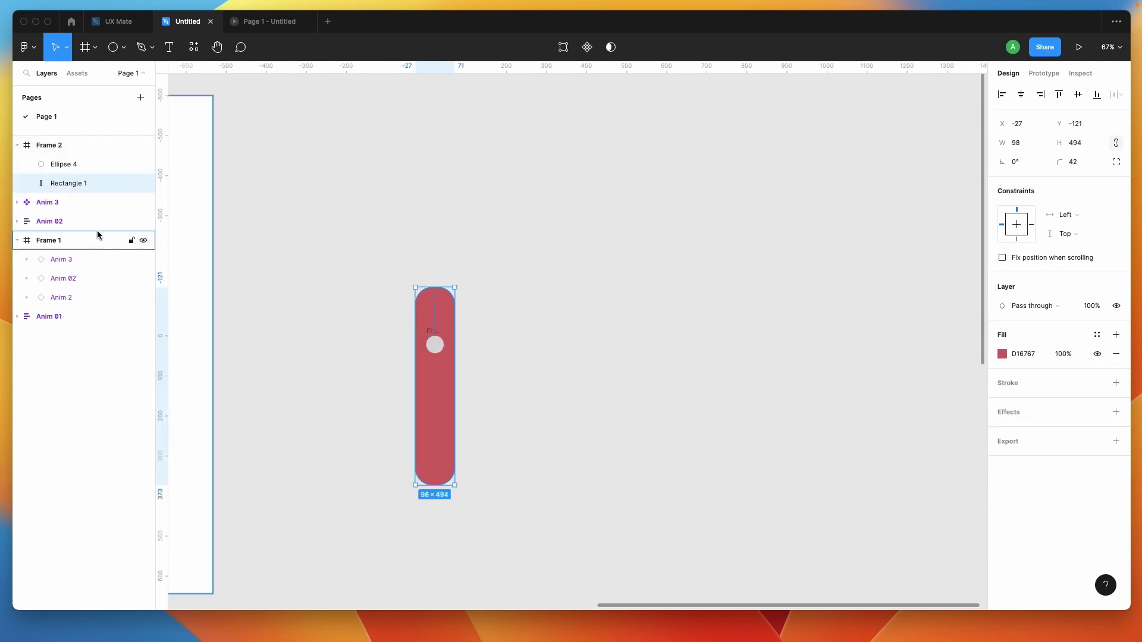
pyautogui.hotkey('shift', 'Right')
pyautogui.hotkey('shift', 'Right')
pyautogui.hotkey('shift', 'Right')
pyautogui.hotkey('shift', 'Right')
pyautogui.hotkey('shift', 'Right')
pyautogui.hotkey('shift', 'Right')
pyautogui.hotkey('shift', 'Right')
pyautogui.hotkey('shift', 'Right')
pyautogui.hotkey('shift', 'Right')
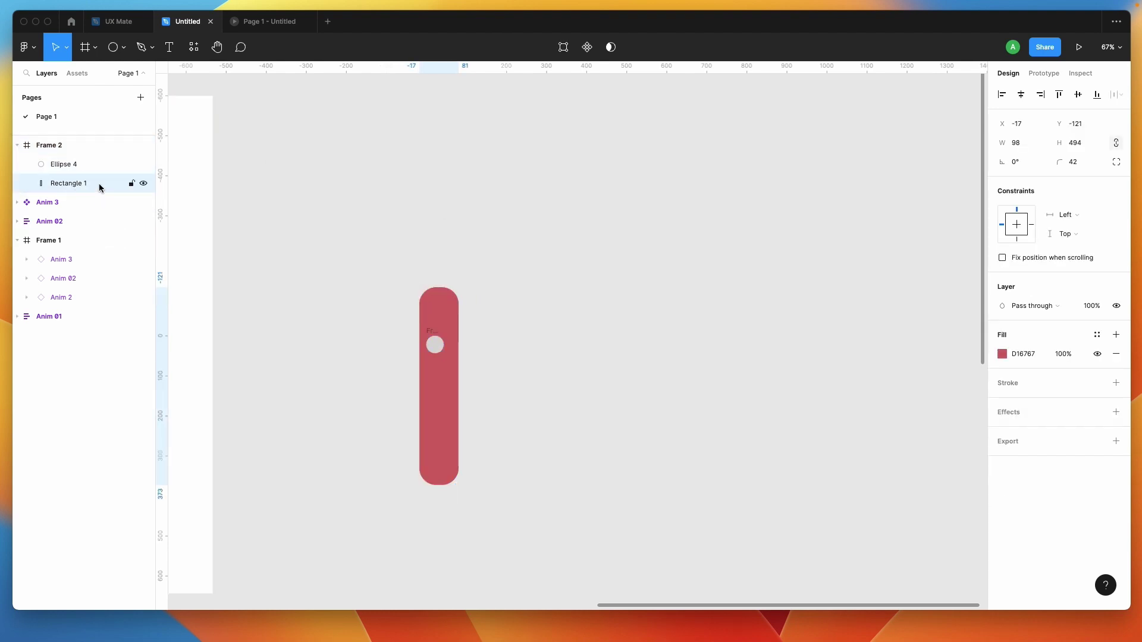
pyautogui.hotkey('shift', 'Right')
pyautogui.hotkey('shift', 'Right')
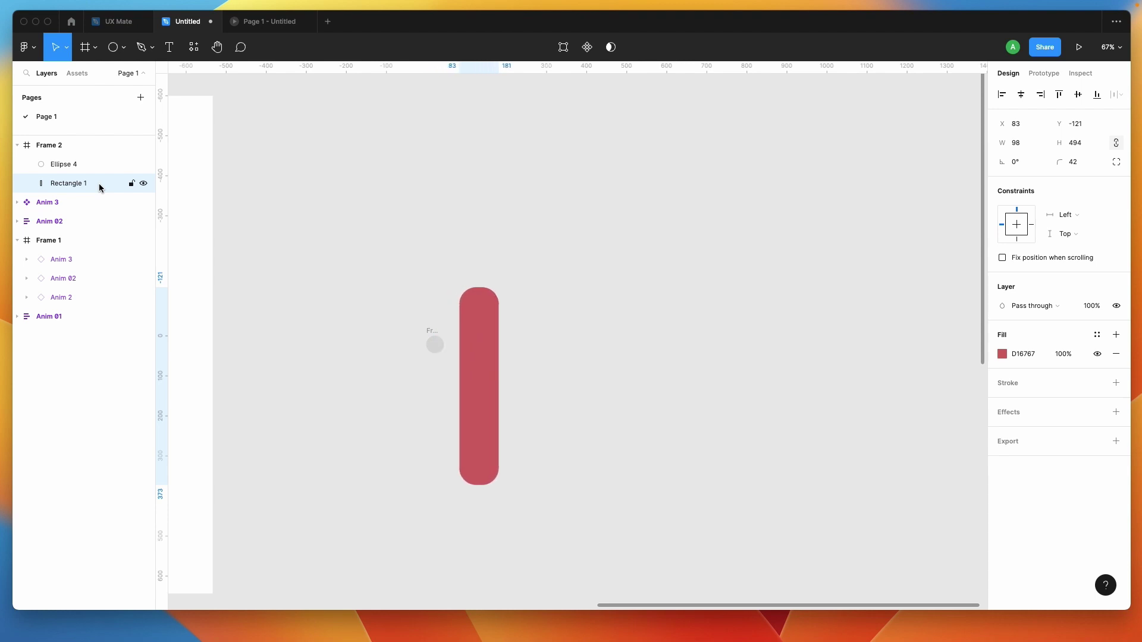
# Recolor the grey circle in Frame 2 to blue 526FA8
pyautogui.click(433, 340)
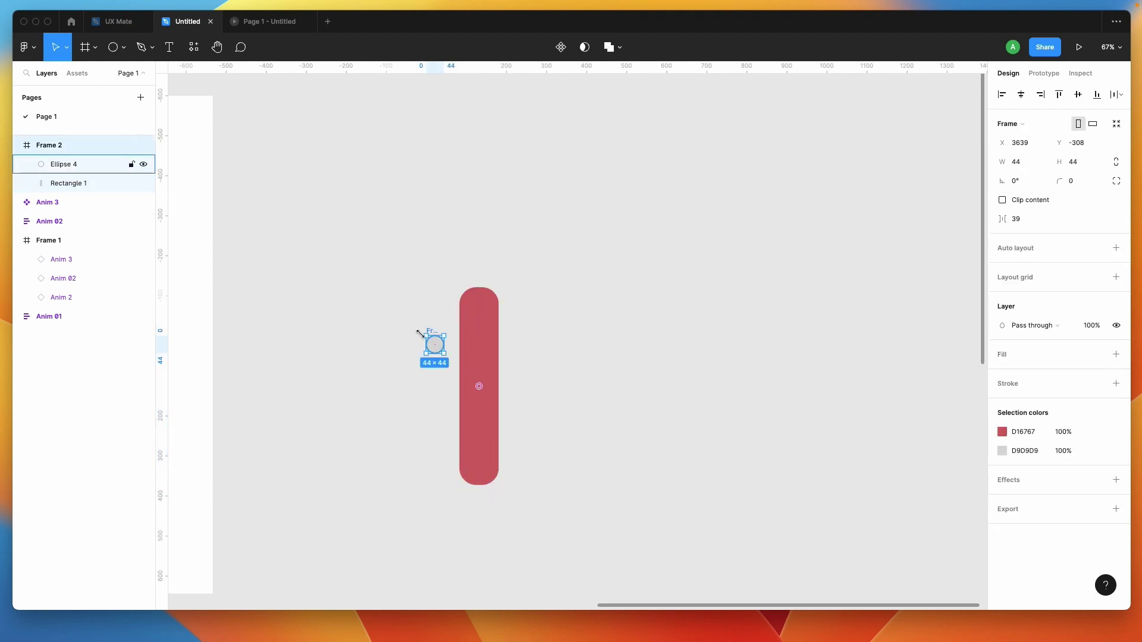
pyautogui.click(1003, 450)
pyautogui.moveTo(920, 473); pyautogui.dragTo(938, 469)
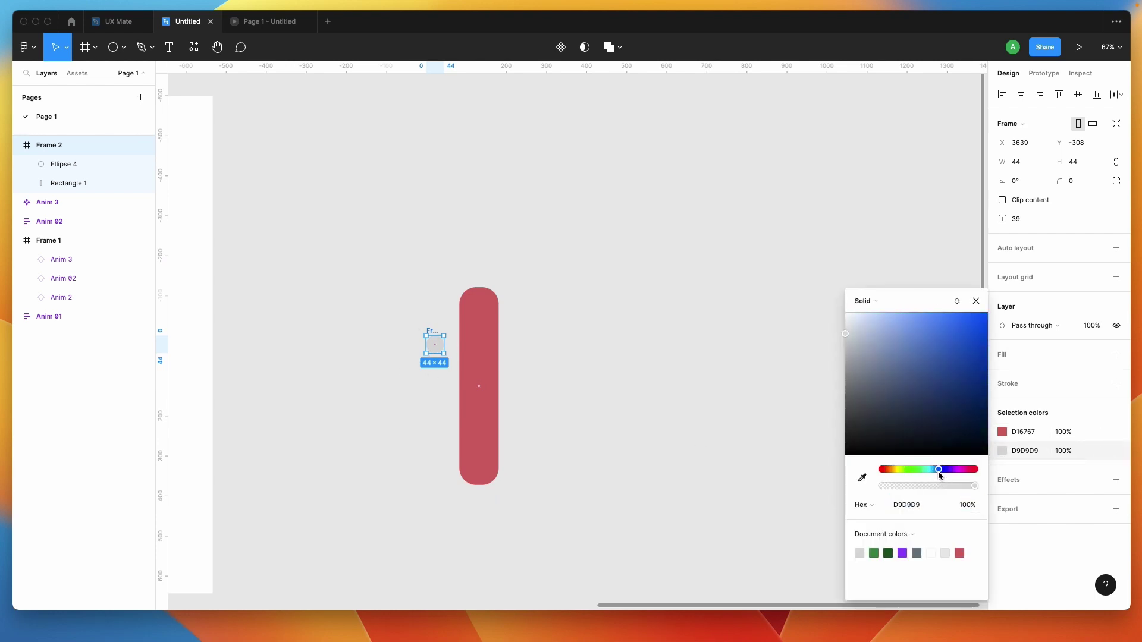
pyautogui.click(918, 361)
pyautogui.click(759, 357)
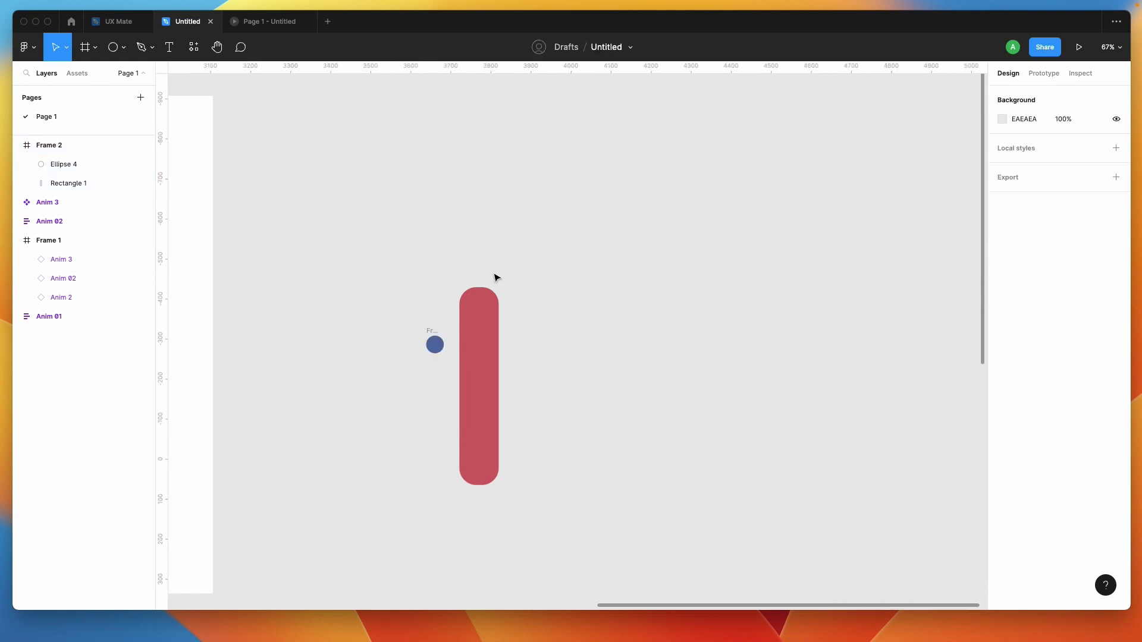
# Try rotating Frame 2 with the red bar beside the blue circle, and undo the rotation
pyautogui.click(434, 344)
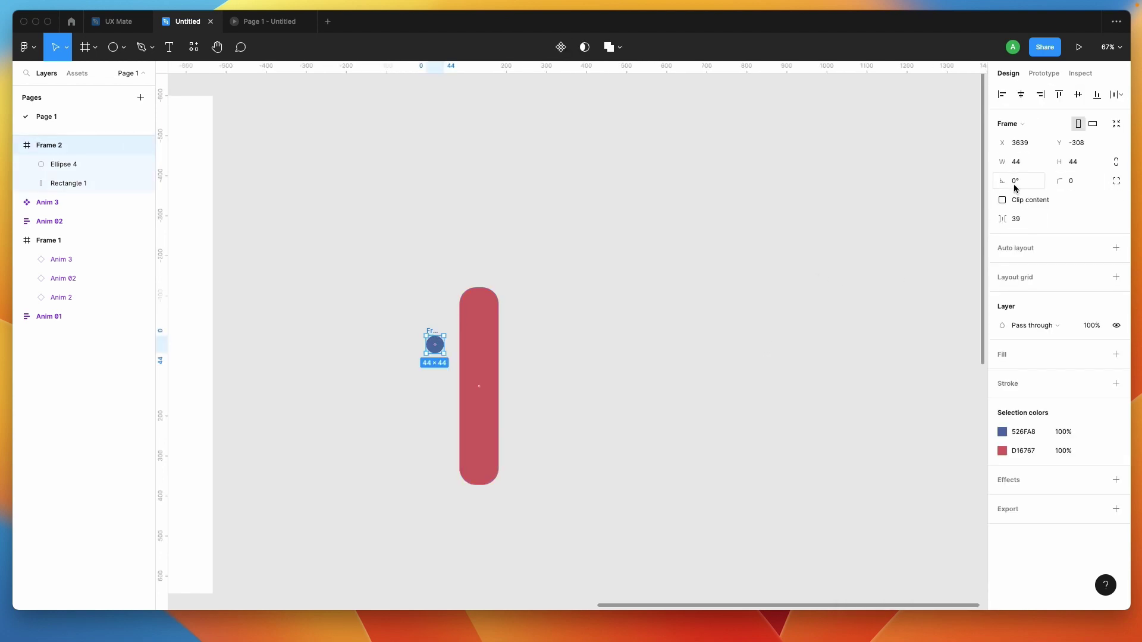
pyautogui.moveTo(1004, 183); pyautogui.dragTo(866, 249)
pyautogui.press('super+z')
pyautogui.click(698, 331)
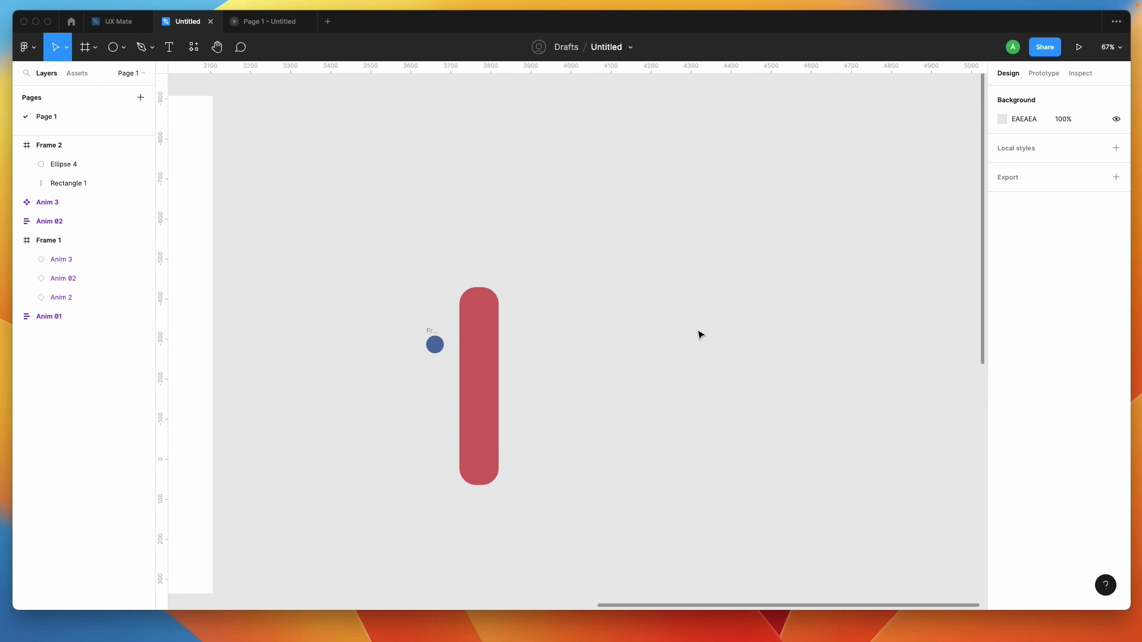
# Move Rectangle 1 within Frame 2 to X -27, Y -22 so the circle sits at the bar's upper end
pyautogui.click(430, 332)
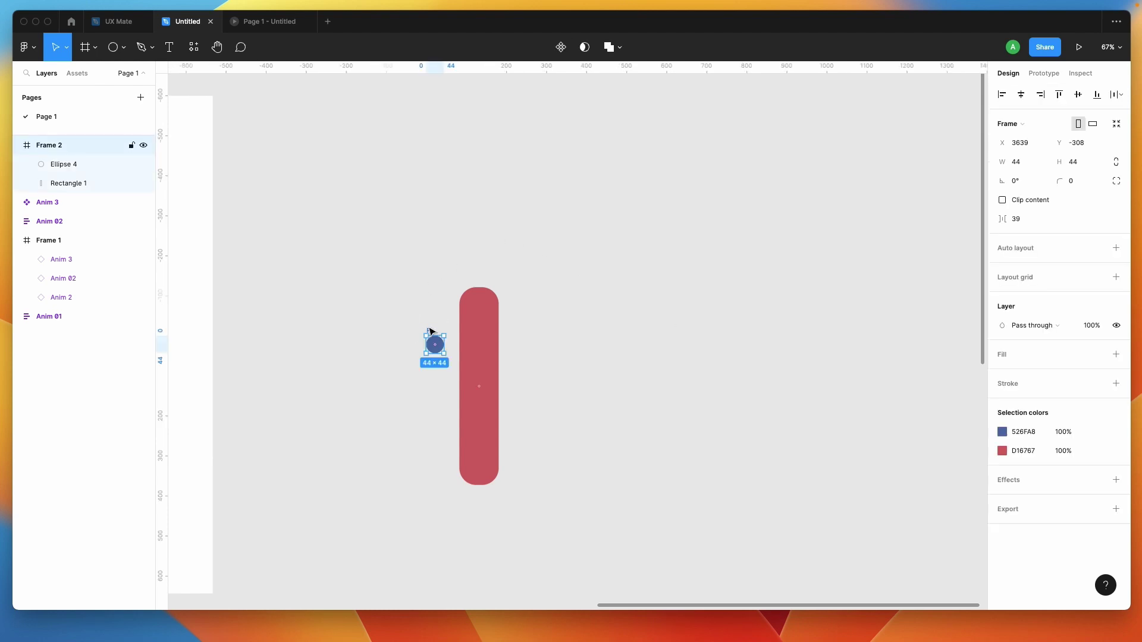
pyautogui.click(469, 334)
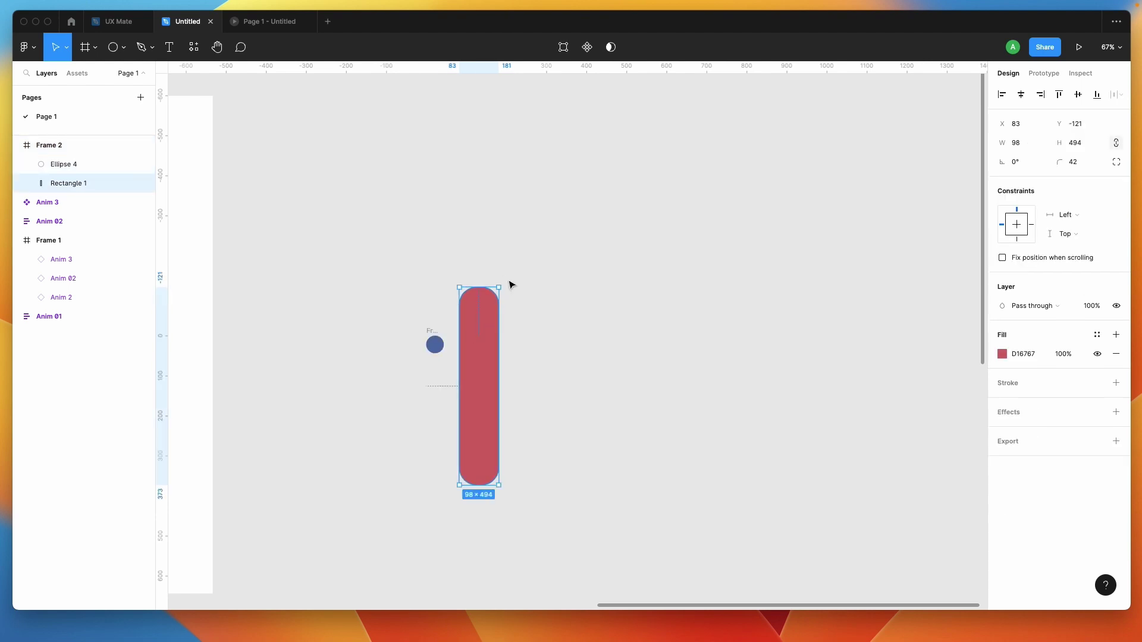
pyautogui.moveTo(485, 346); pyautogui.dragTo(444, 384)
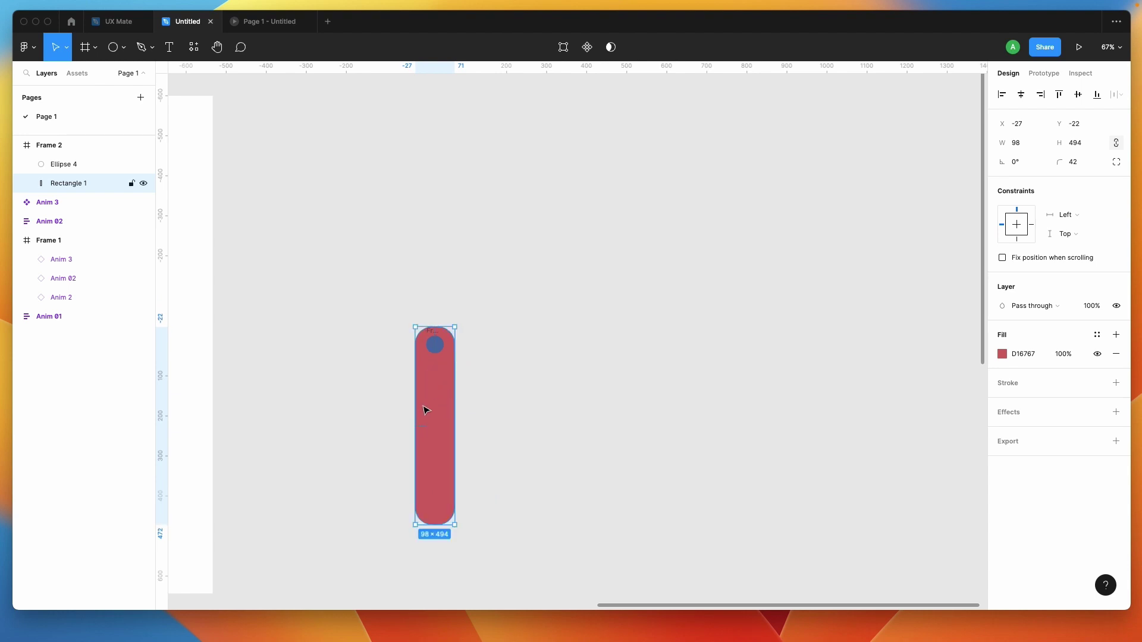
pyautogui.click(495, 393)
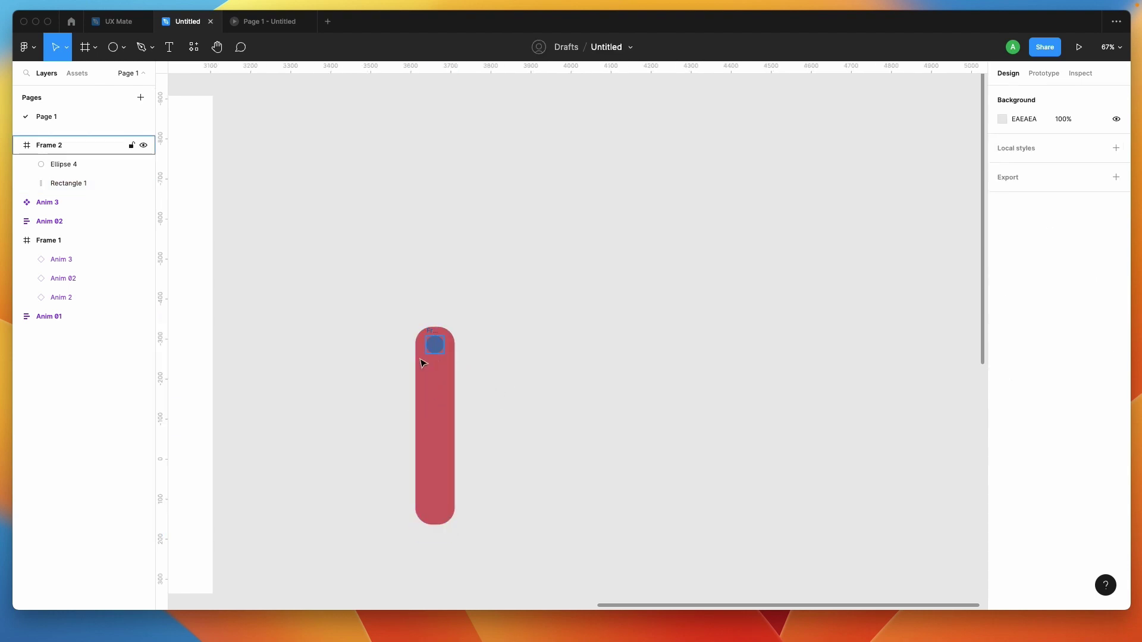
# Duplicate Frame 2 and shorten the copy's Rectangle 1 to a height of 336
pyautogui.click(431, 330)
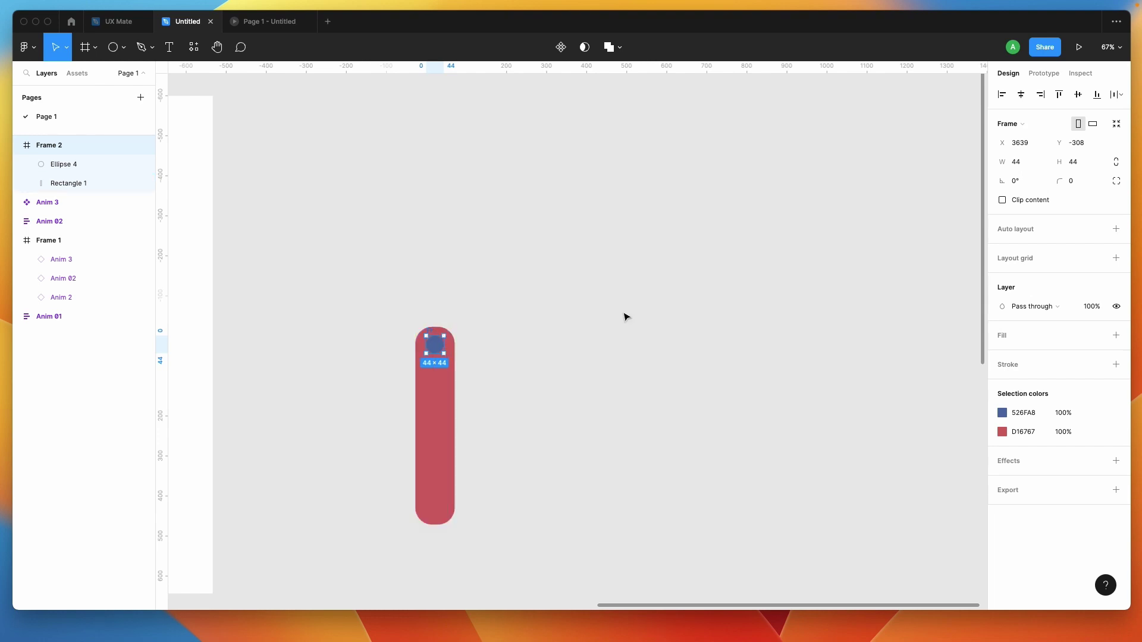
pyautogui.press('super+d')
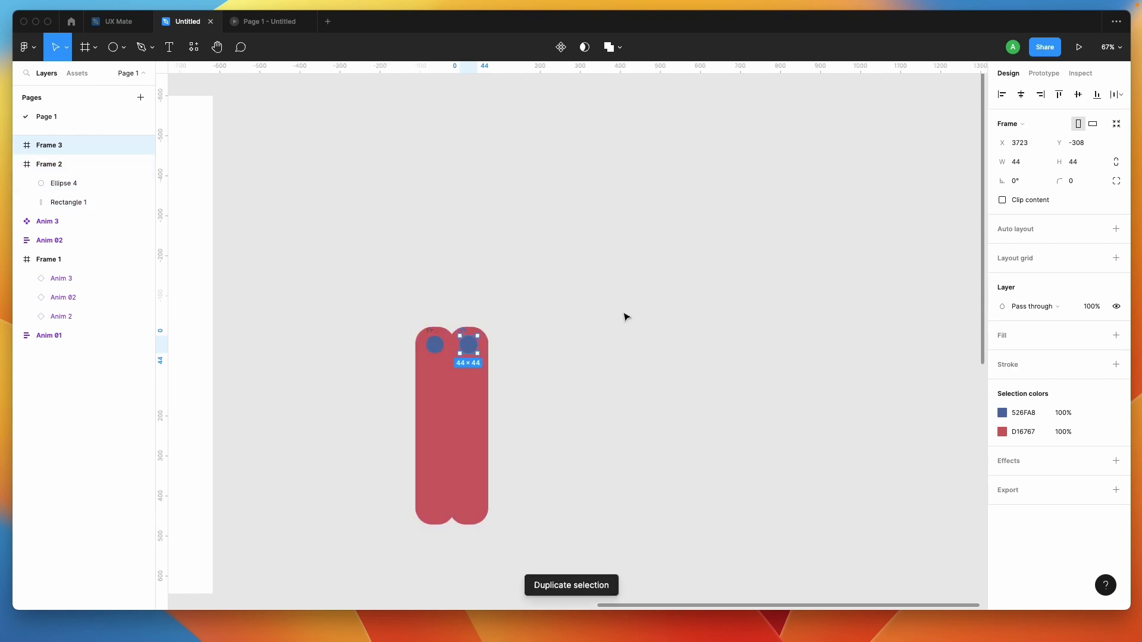
pyautogui.click(470, 409)
pyautogui.moveTo(464, 523); pyautogui.dragTo(462, 461)
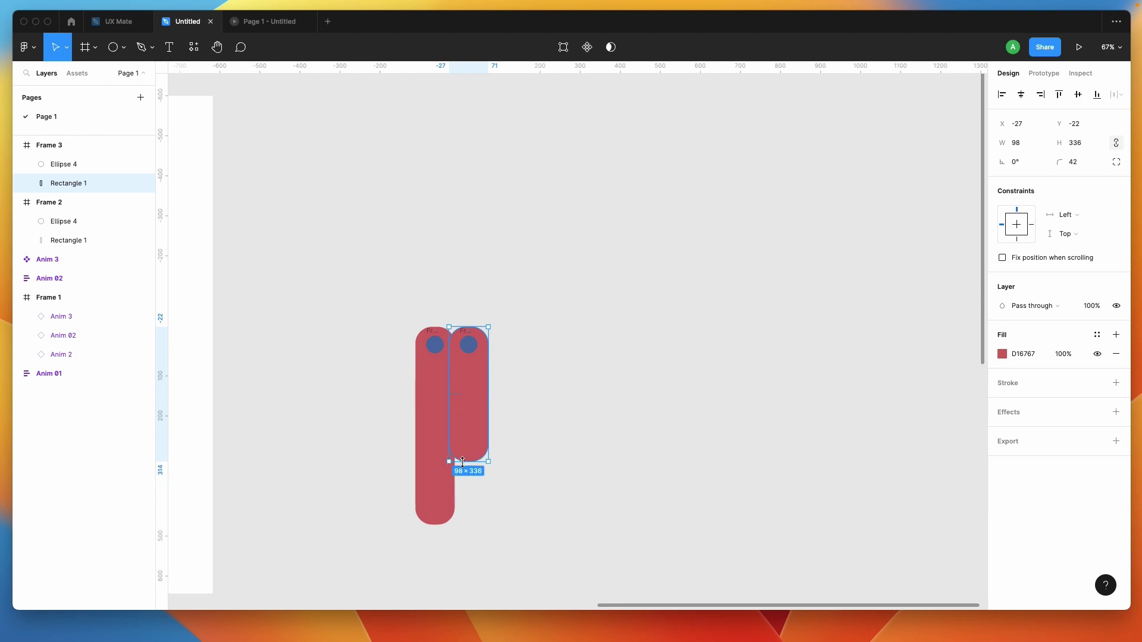
# Change the shortened rectangle's fill to bright green A2DA2C
pyautogui.click(1004, 355)
pyautogui.moveTo(958, 390); pyautogui.dragTo(958, 333)
pyautogui.moveTo(922, 469); pyautogui.dragTo(894, 469)
pyautogui.click(604, 372)
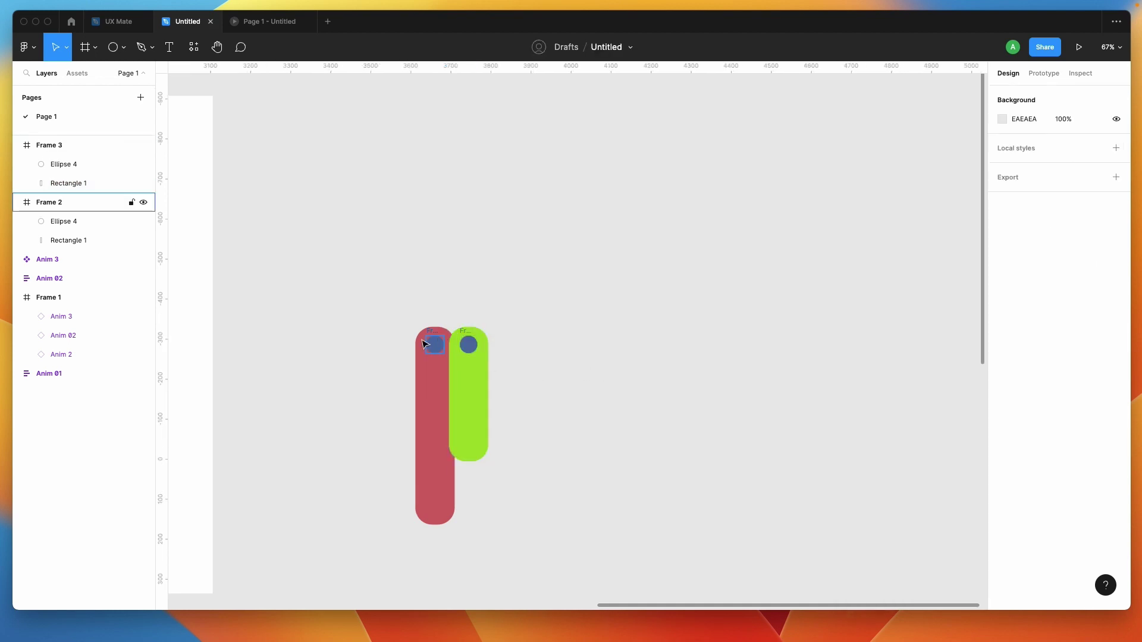
# Align Frame 2 and Frame 3 on their horizontal centers so both circles coincide
pyautogui.moveTo(387, 326); pyautogui.dragTo(467, 365)
pyautogui.click(623, 276)
pyautogui.click(434, 344)
pyautogui.keyDown('shift'); pyautogui.click(468, 344); pyautogui.keyUp('shift')
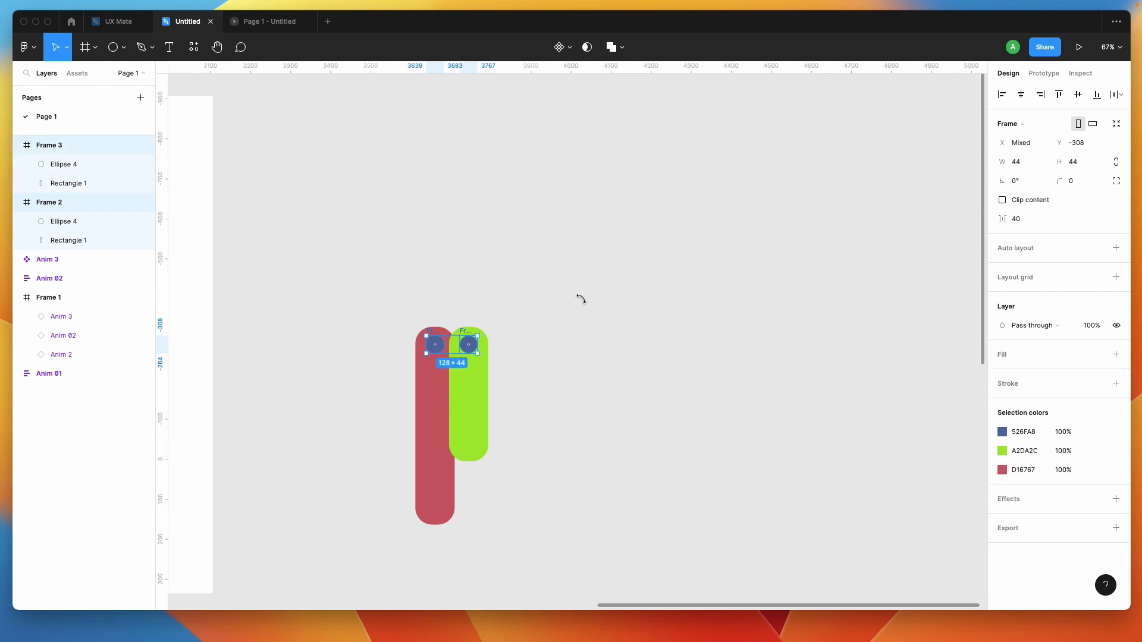
pyautogui.click(1021, 95)
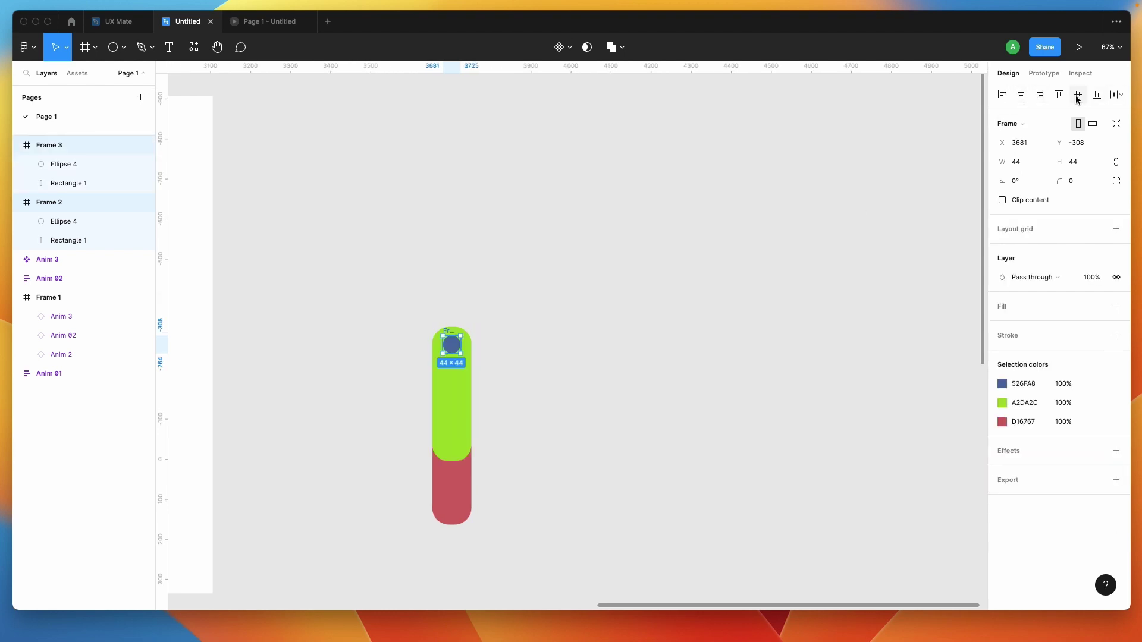
pyautogui.click(882, 187)
# Rotate Frame 3 to -106.78° and Frame 2 until its red bar points diagonally up to the right
pyautogui.click(57, 148)
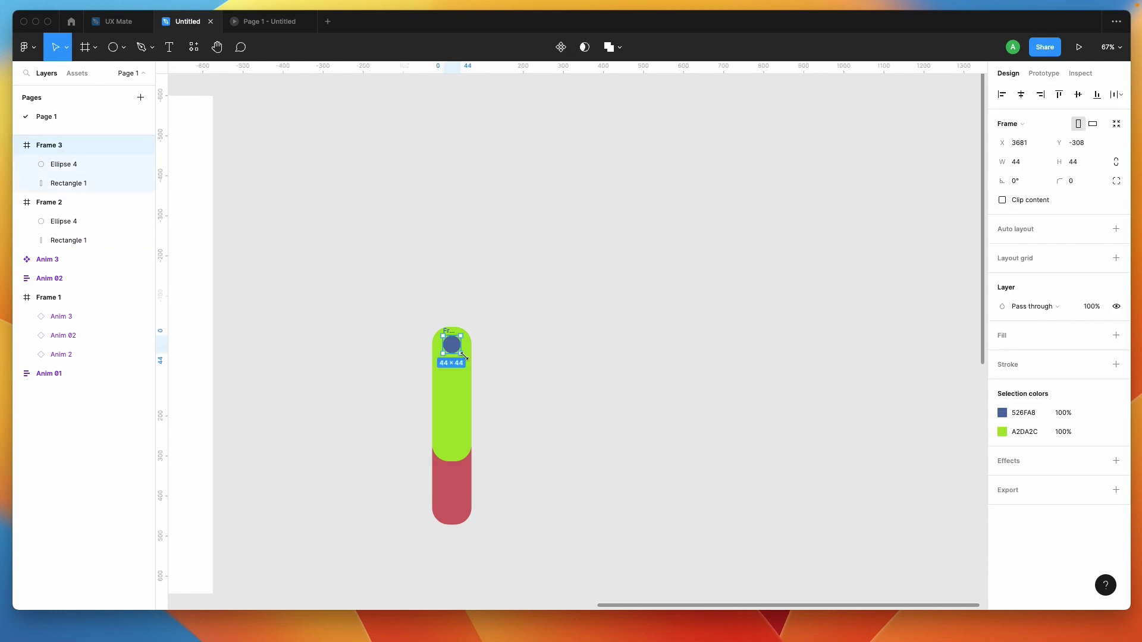
pyautogui.moveTo(464, 359); pyautogui.dragTo(359, 387)
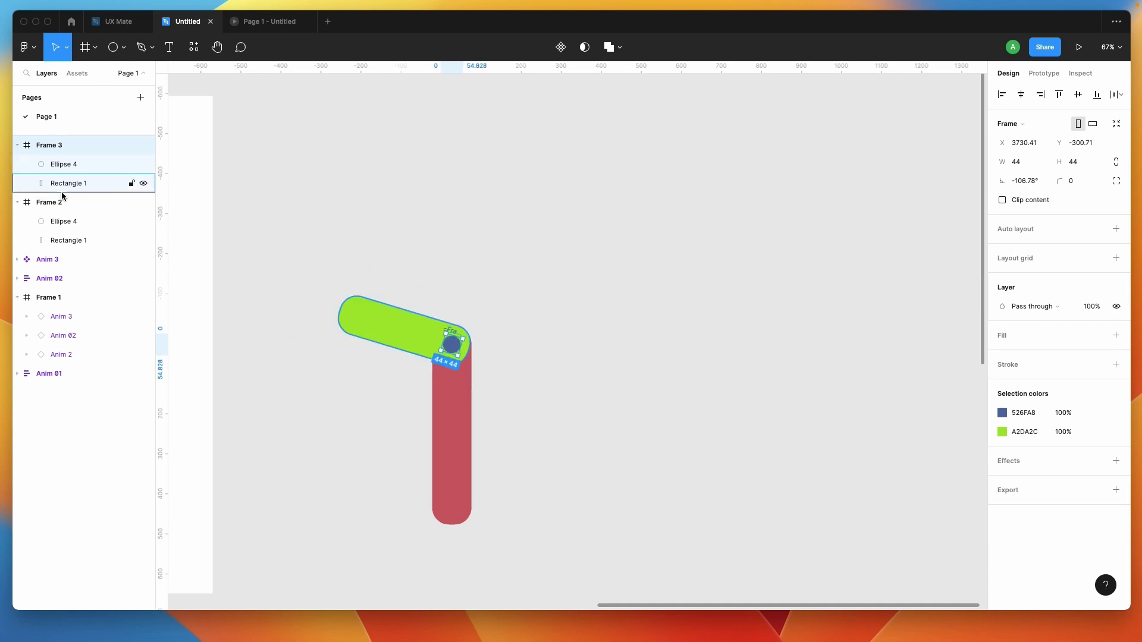
pyautogui.click(66, 208)
pyautogui.moveTo(462, 332); pyautogui.dragTo(381, 363)
pyautogui.click(381, 383)
# Collapse Frame 3 and Frame 2 in the layer list and combine both into one component
pyautogui.click(55, 147)
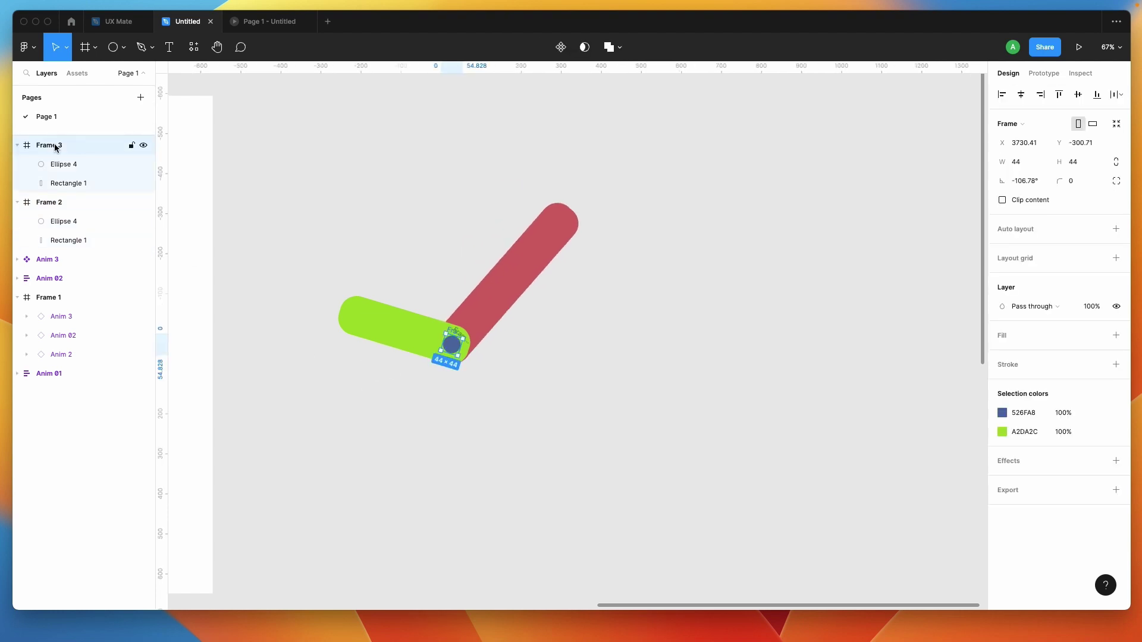
pyautogui.keyDown('shift'); pyautogui.click(61, 206); pyautogui.keyUp('shift')
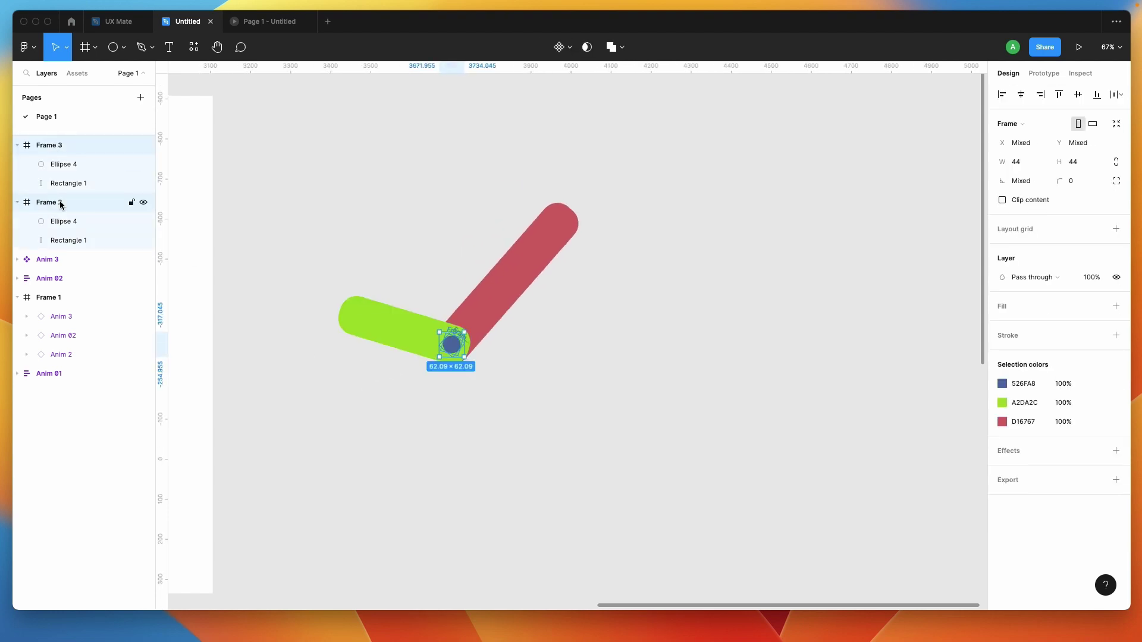
pyautogui.click(18, 203)
pyautogui.click(17, 146)
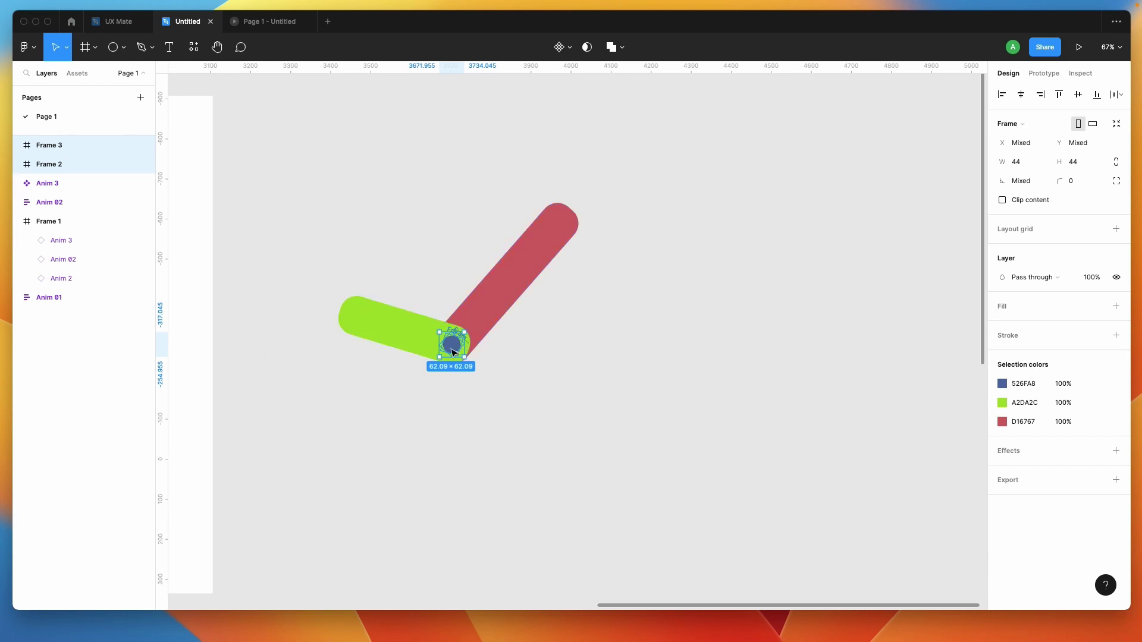
pyautogui.click(559, 47)
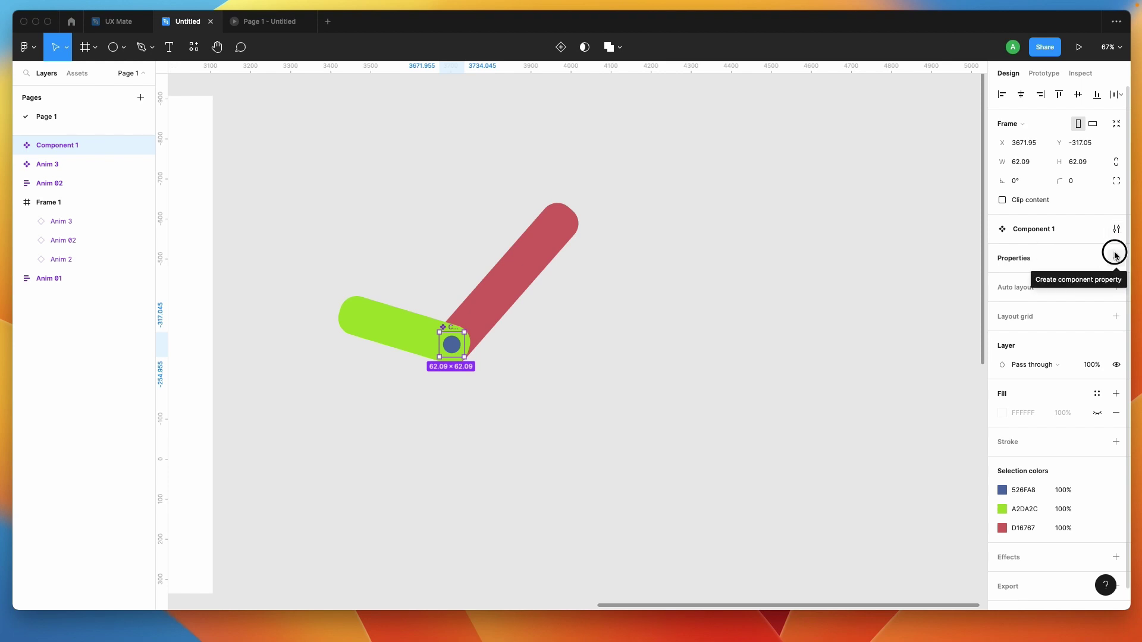
# Add a variant property to Component 1 with content clipping off, and create a second variant
pyautogui.click(1115, 258)
pyautogui.click(1039, 297)
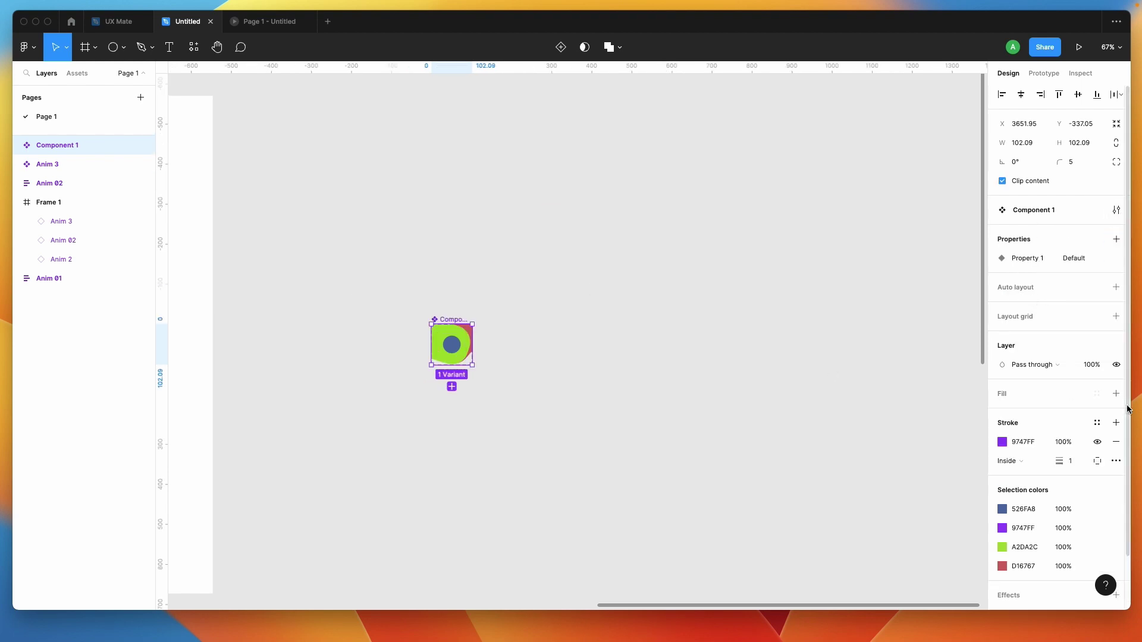
pyautogui.click(1002, 182)
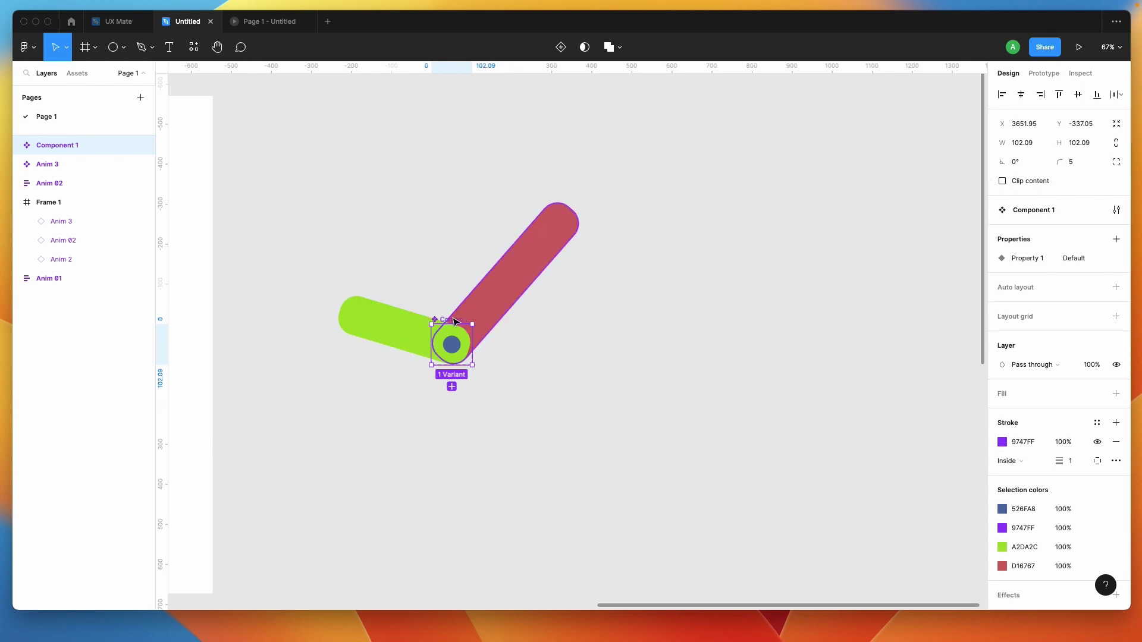
pyautogui.click(451, 386)
pyautogui.click(597, 400)
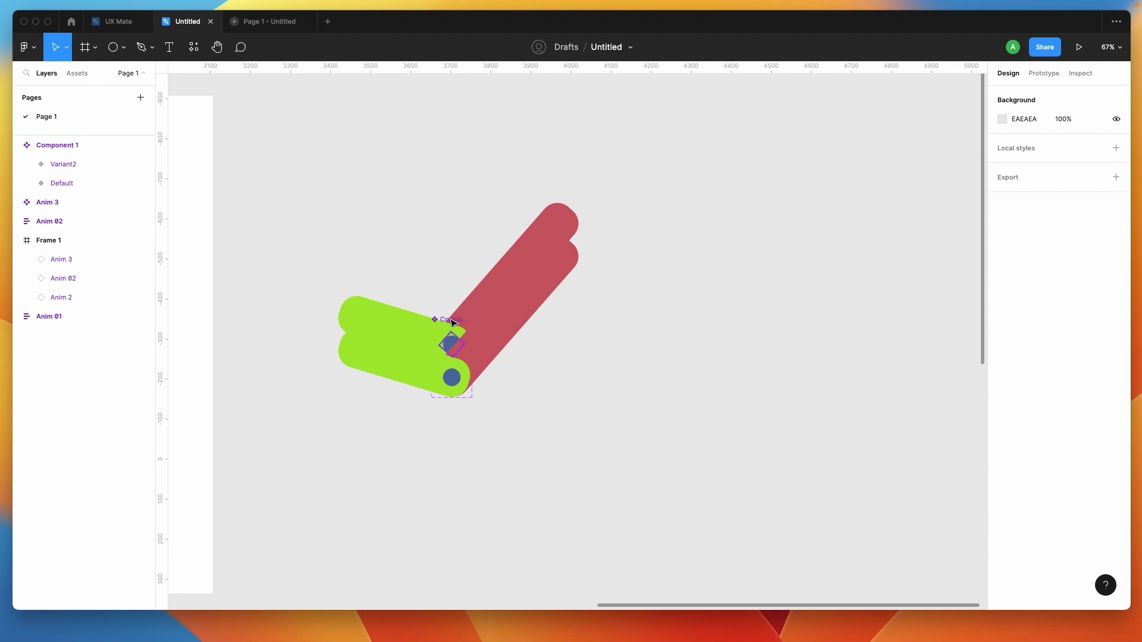
# Apply auto layout to the Component 1 set with a spacing of 210 between the variants
pyautogui.click(452, 321)
pyautogui.click(454, 423)
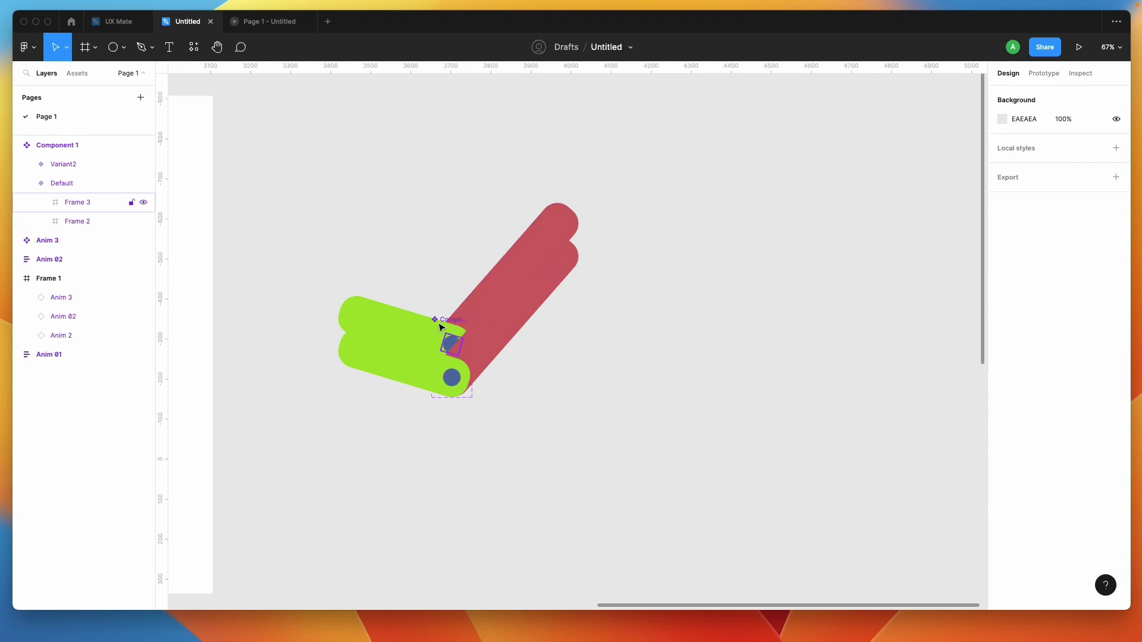
pyautogui.scroll(5, 437, 322)
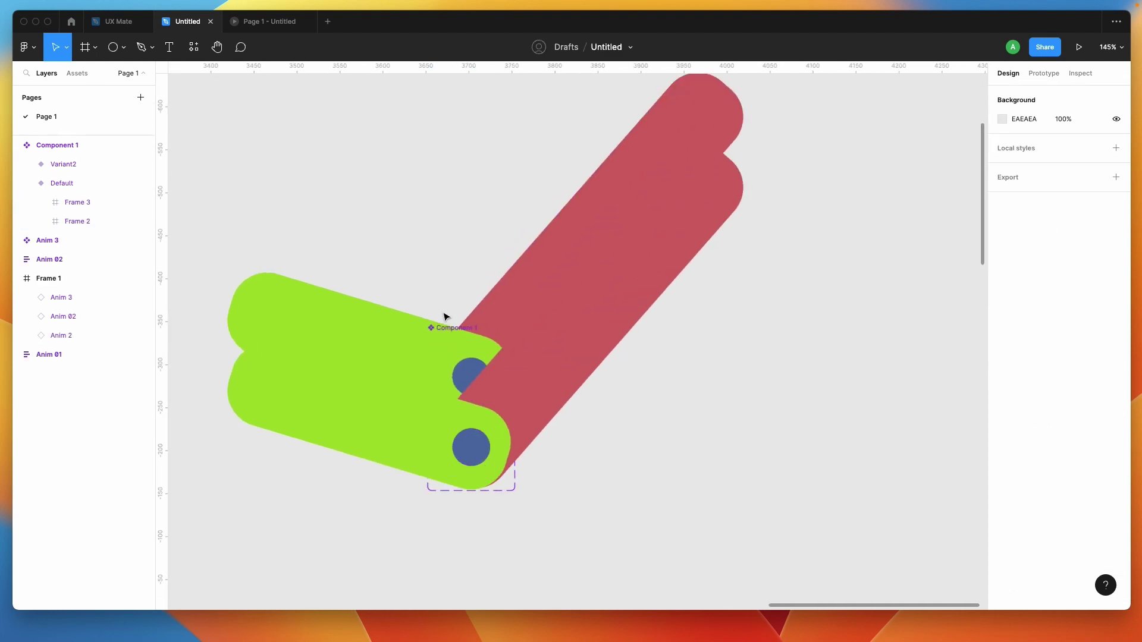
pyautogui.click(453, 329)
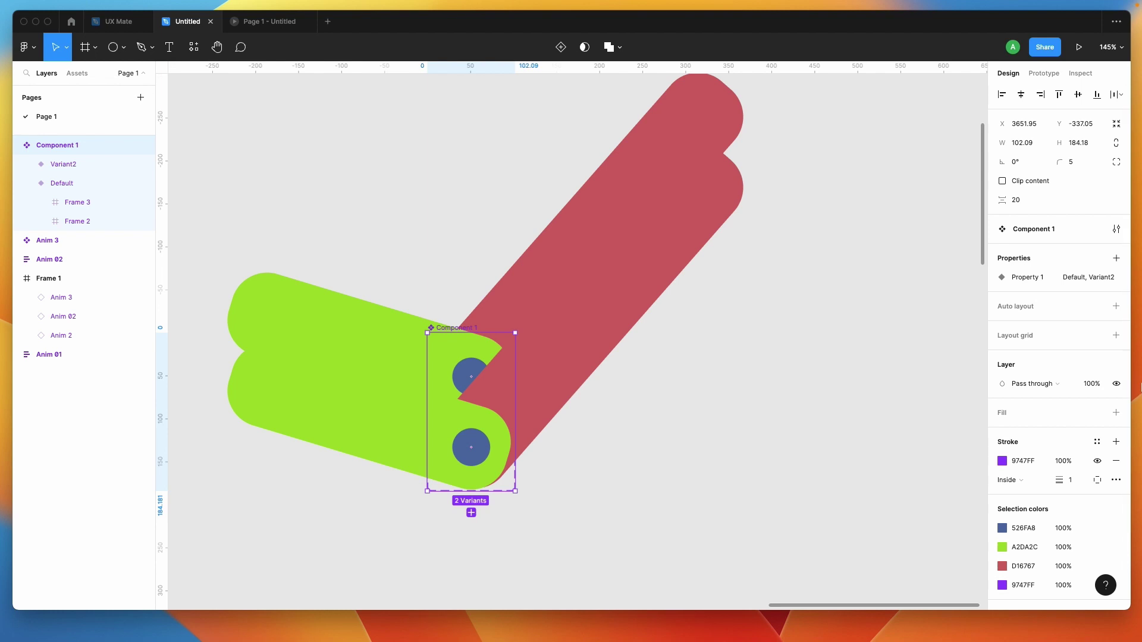
pyautogui.click(1112, 308)
pyautogui.click(1022, 349)
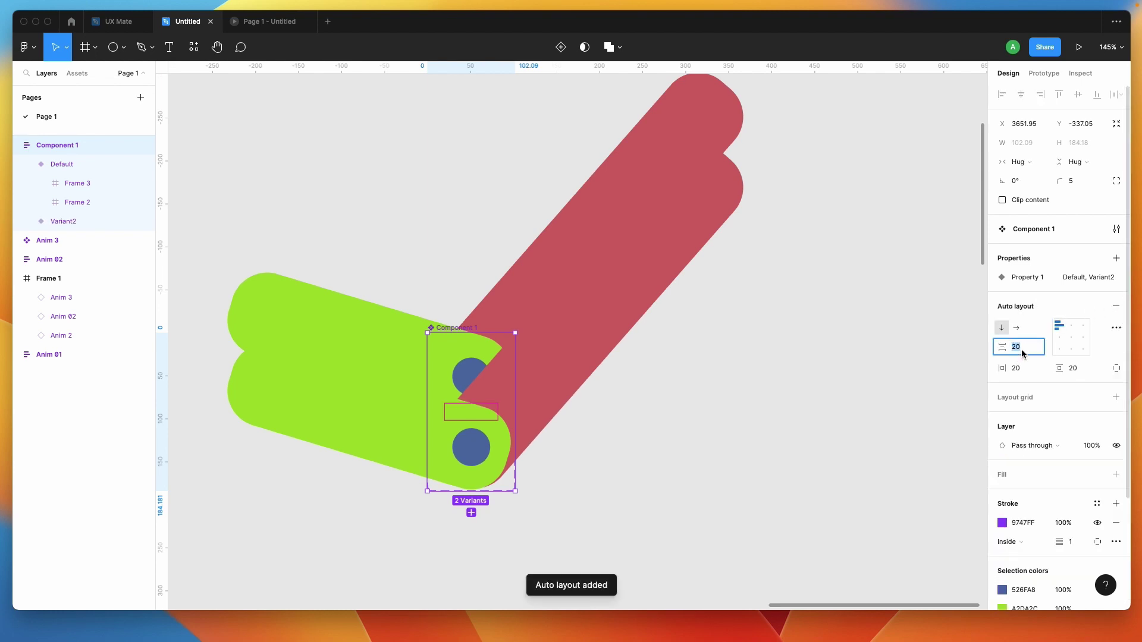
pyautogui.hotkey('shift', 'Up')
pyautogui.hotkey('shift', 'Up')
pyautogui.hotkey('shift', 'Up')
pyautogui.hotkey('shift', 'Up')
pyautogui.hotkey('shift', 'Up')
pyautogui.hotkey('shift', 'Up')
pyautogui.hotkey('shift', 'Up')
pyautogui.hotkey('shift', 'Up')
pyautogui.hotkey('shift', 'Up')
pyautogui.hotkey('shift', 'Up')
pyautogui.hotkey('shift', 'Up')
pyautogui.hotkey('shift', 'Up')
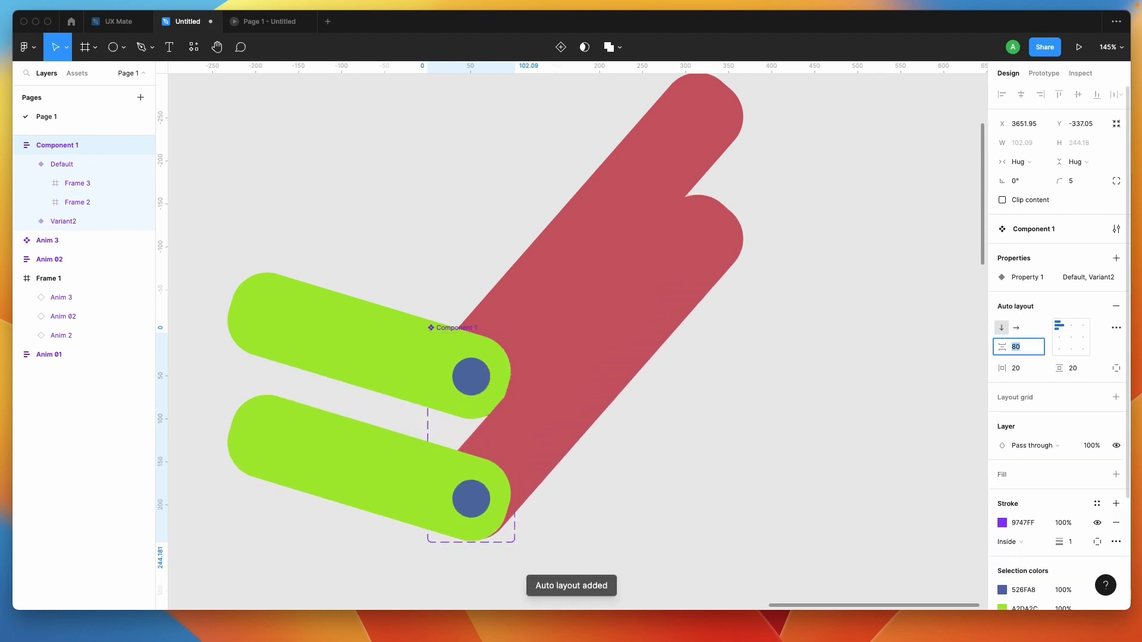
pyautogui.hotkey('shift', 'Up')
pyautogui.hotkey('shift', 'Up')
pyautogui.hotkey('shift', 'Up')
pyautogui.hotkey('shift', 'Up')
pyautogui.hotkey('shift', 'Up')
pyautogui.hotkey('shift', 'Up')
pyautogui.hotkey('shift', 'Up')
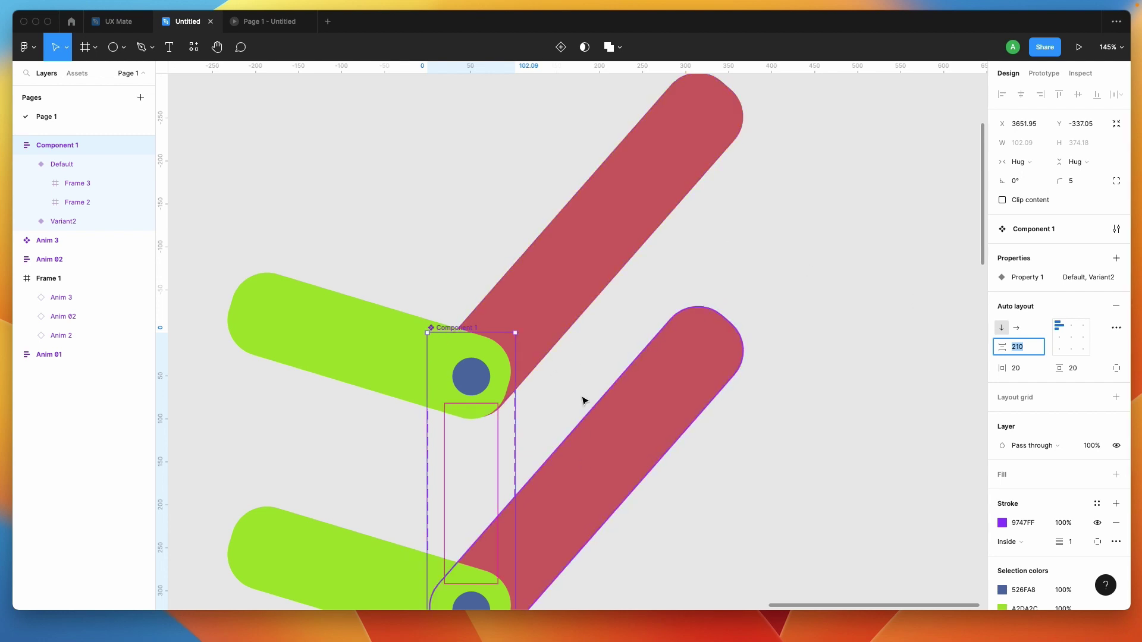
# Connect the Default variant to Variant2 with a prototype interaction
pyautogui.scroll(-2, 586, 416)
pyautogui.scroll(-2, 589, 402)
pyautogui.scroll(-5, 675, 440)
pyautogui.click(485, 374)
pyautogui.scroll(-3, 630, 452)
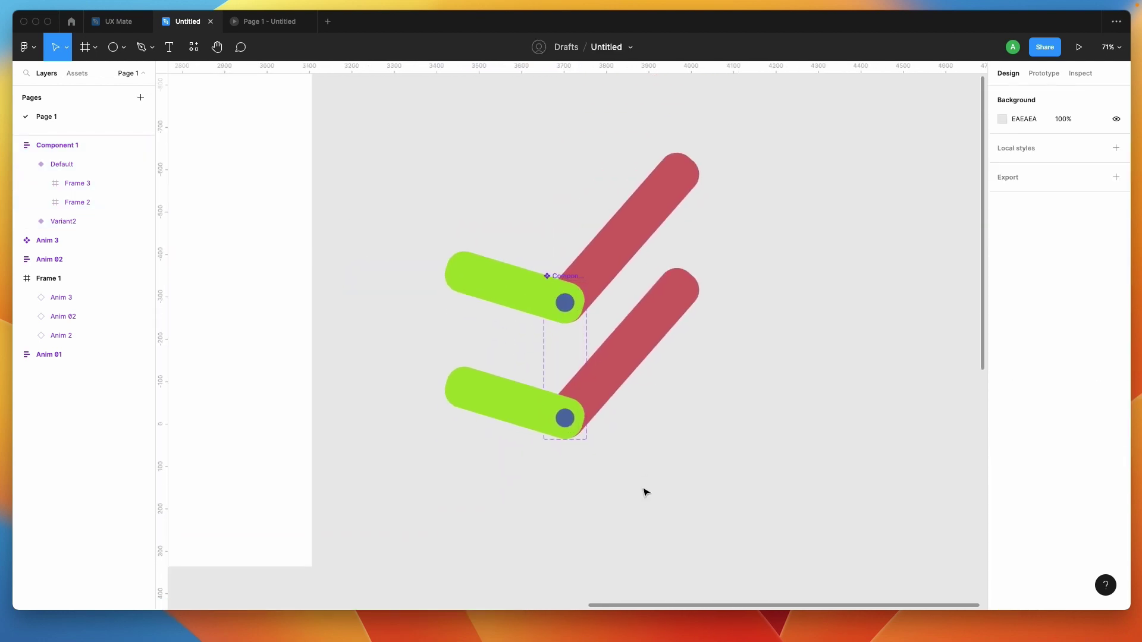
pyautogui.click(565, 422)
pyautogui.scroll(2, 563, 419)
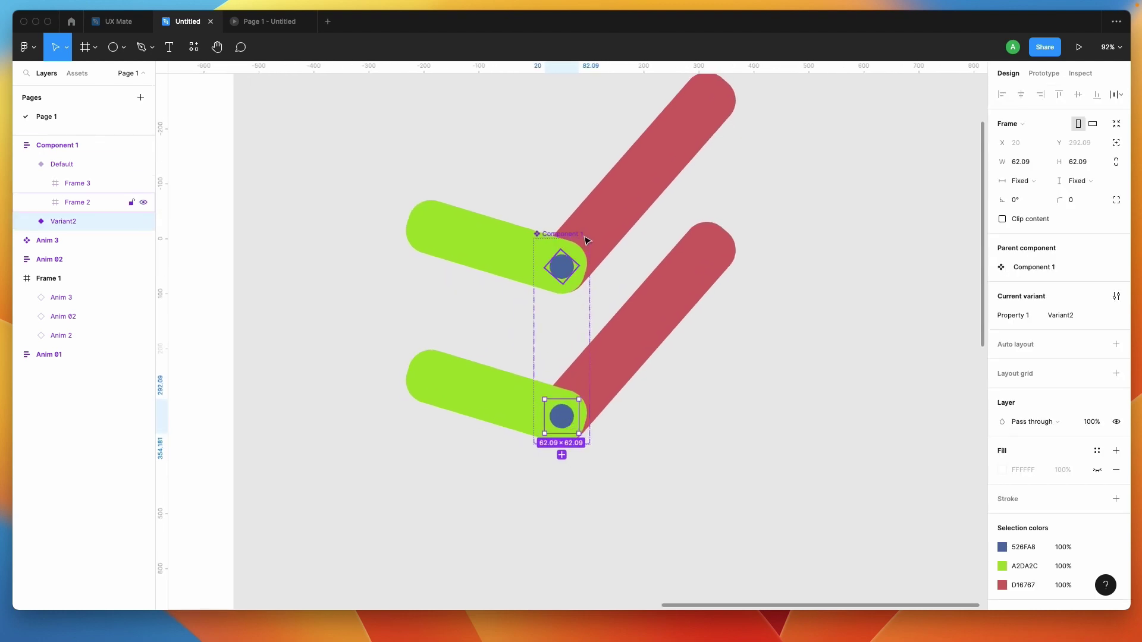
pyautogui.click(572, 269)
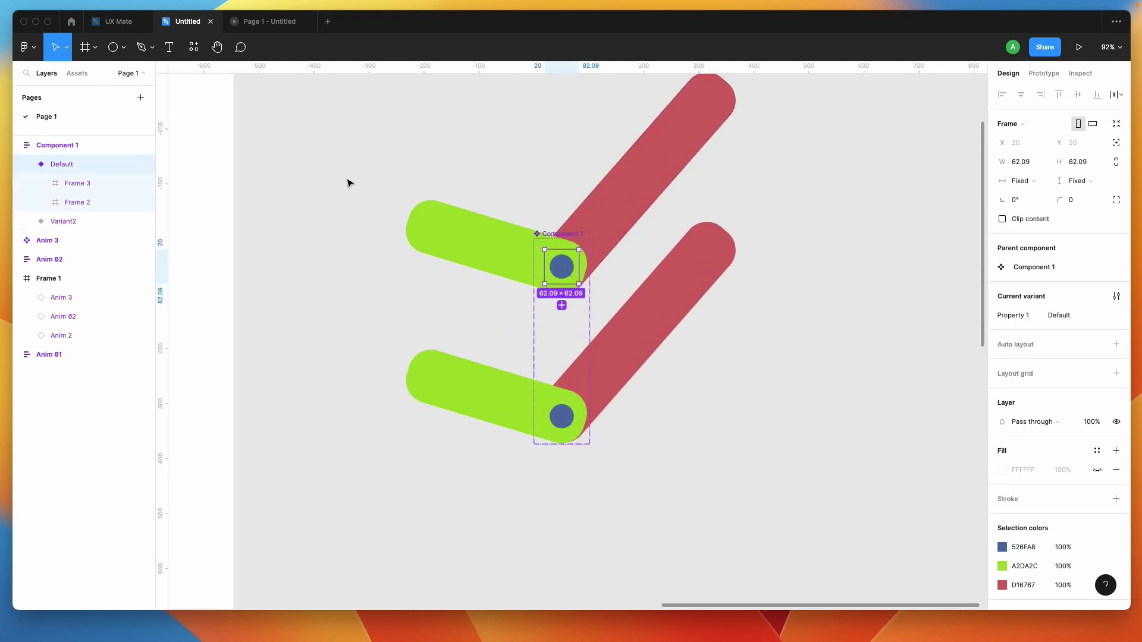
pyautogui.click(1043, 73)
pyautogui.moveTo(578, 267); pyautogui.dragTo(566, 427)
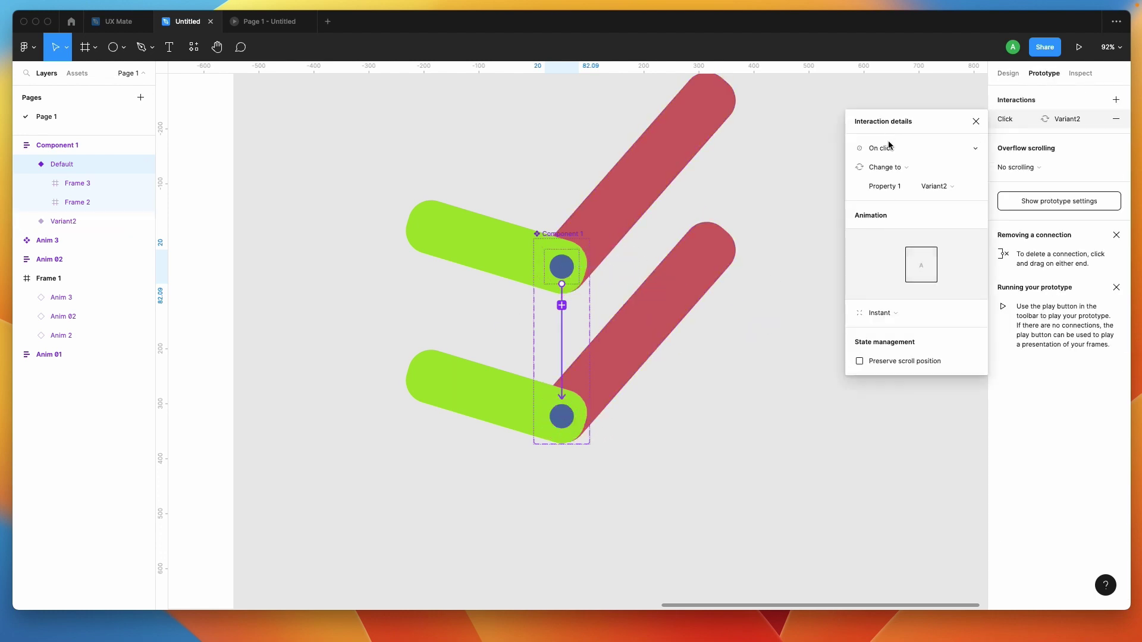
# Set the Default variant's interaction to After delay at 800 ms, with a Smart animate Ease out transition lasting 600 ms
pyautogui.click(887, 148)
pyautogui.click(886, 297)
pyautogui.click(963, 154)
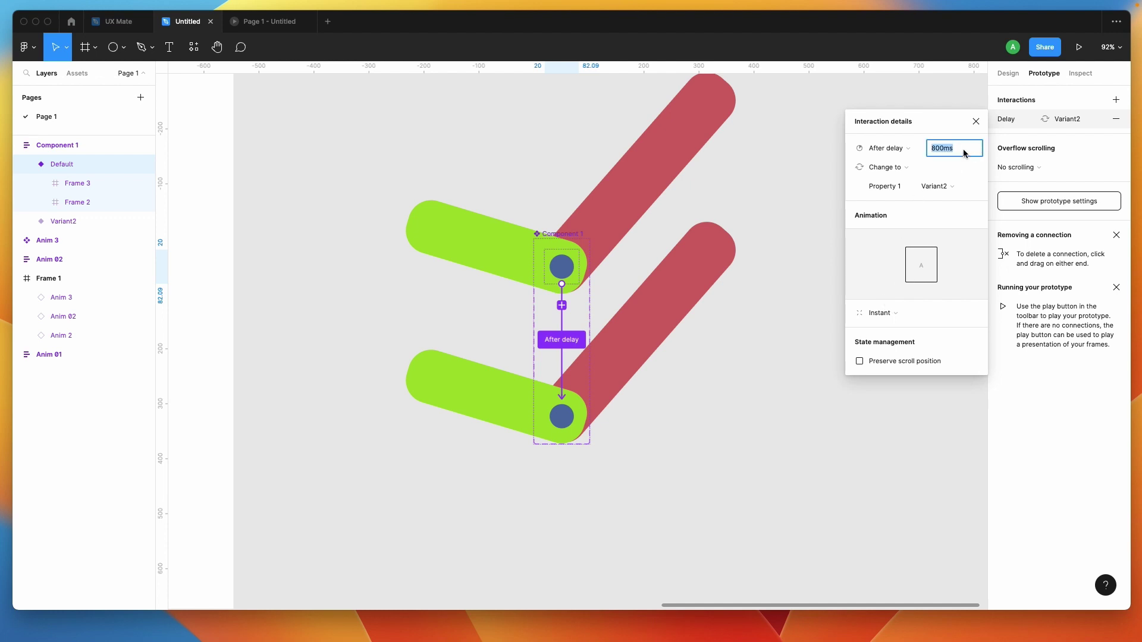
pyautogui.click(881, 313)
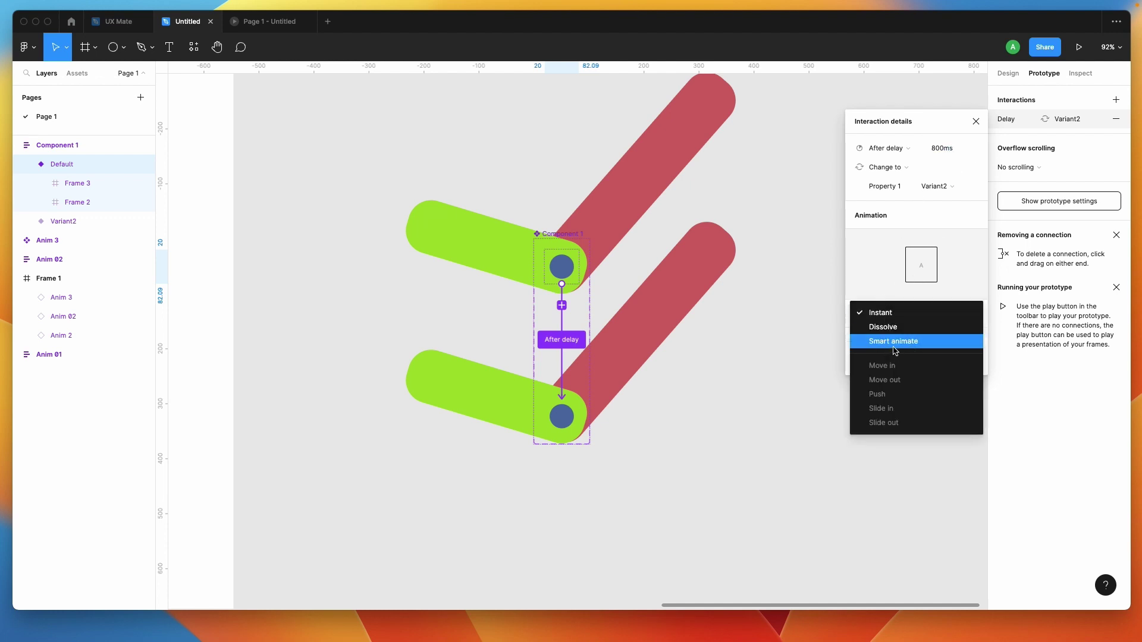
pyautogui.click(895, 343)
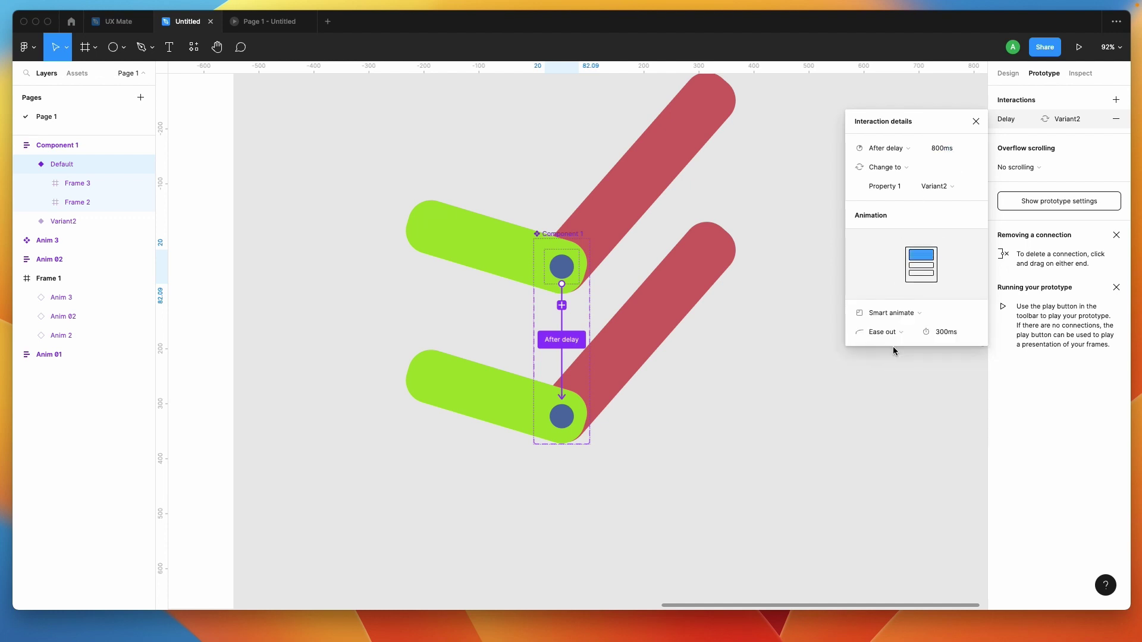
pyautogui.click(966, 337)
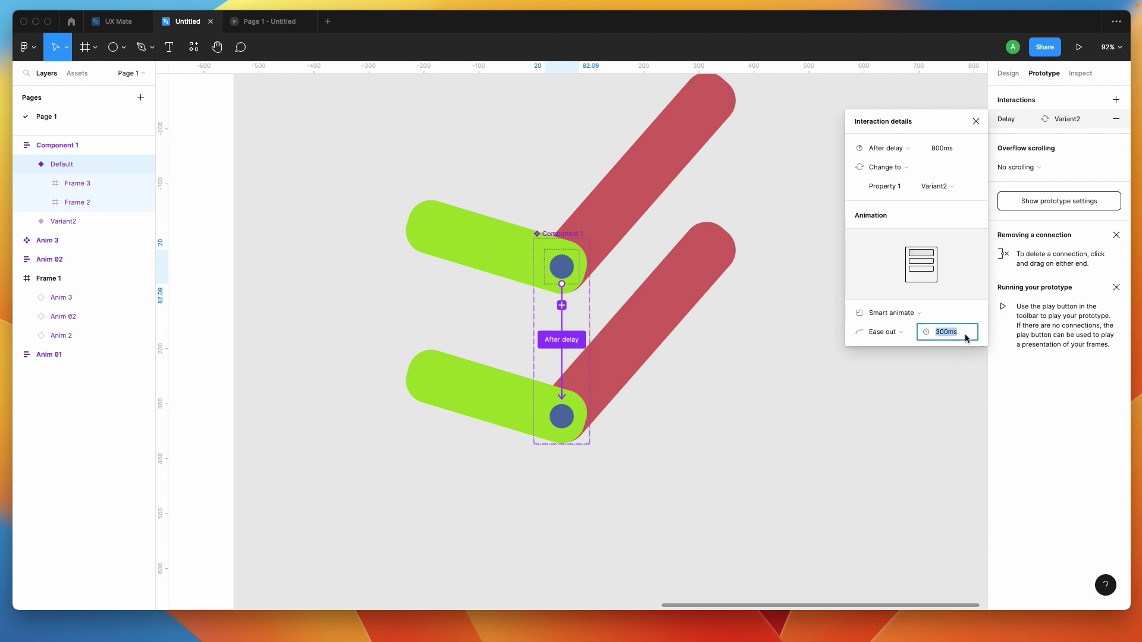
pyautogui.write('6')
pyautogui.press('Return')
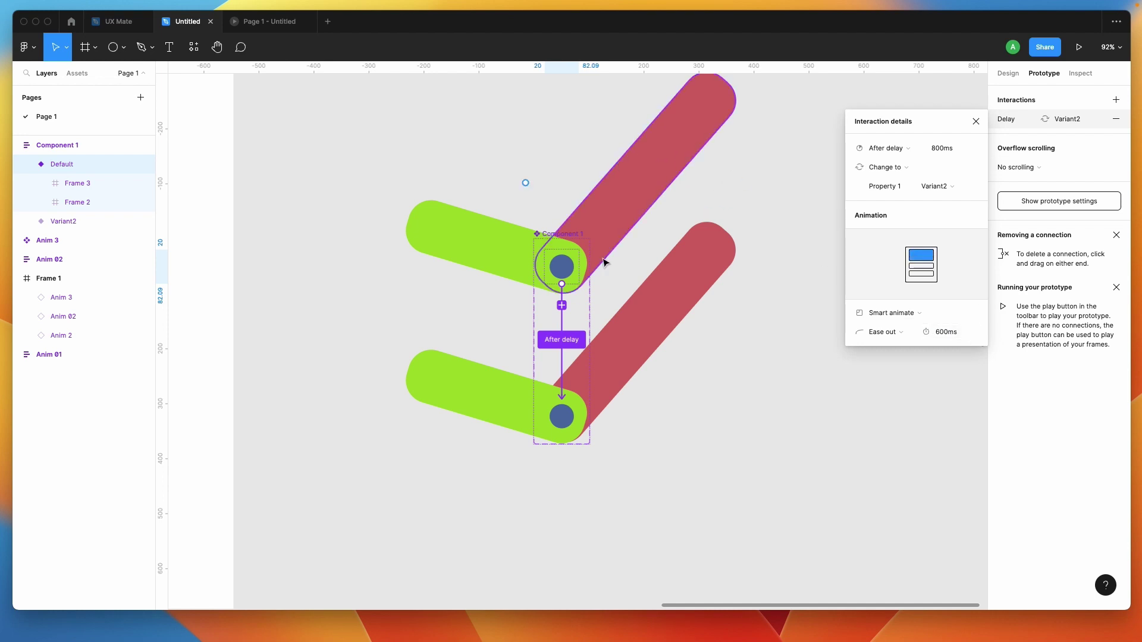
# Place an instance of Component 1 inside Frame 1 by copying the Default variant onto the white frame
pyautogui.click(711, 427)
pyautogui.scroll(-5, 711, 427)
pyautogui.scroll(-3, 711, 428)
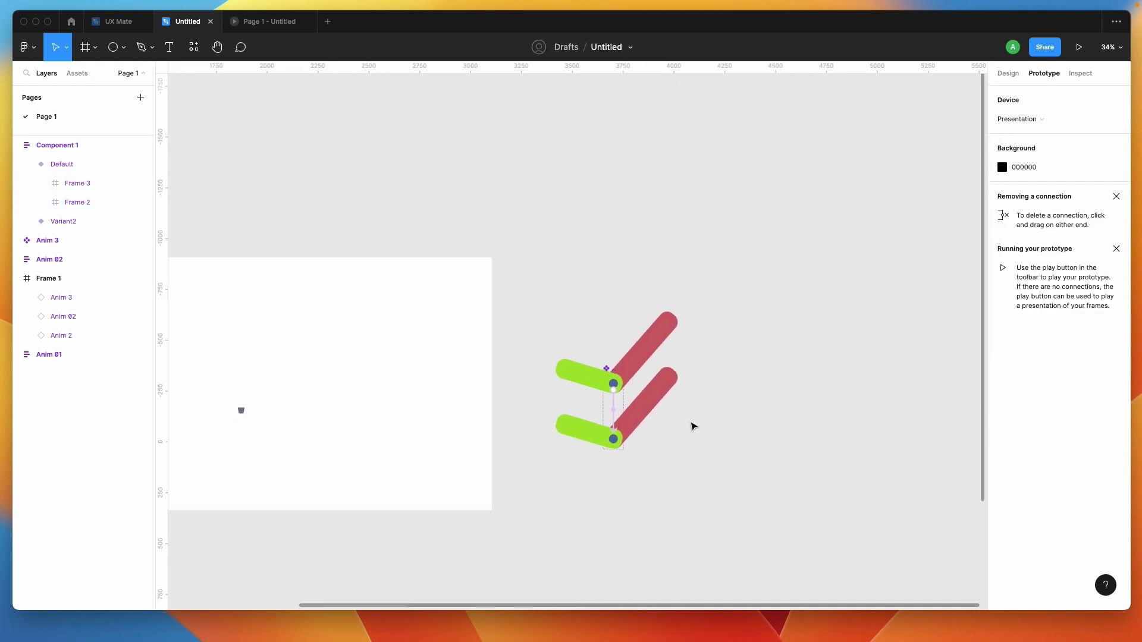
pyautogui.click(1008, 73)
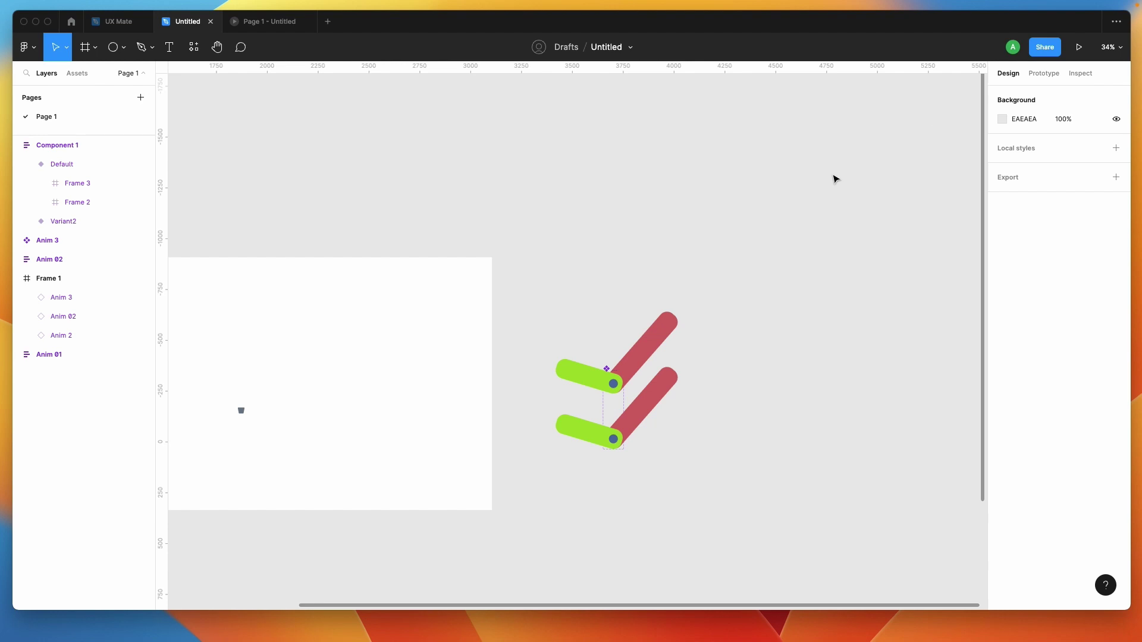
pyautogui.click(613, 383)
pyautogui.moveTo(613, 383); pyautogui.dragTo(441, 450)
pyautogui.hscroll(-3, 357, 374)
pyautogui.scroll(-1, 357, 375)
pyautogui.click(791, 510)
# In Variant2, rotate the green hand's frame to about -82° and the red hand's frame to about 62°
pyautogui.scroll(10, 690, 420)
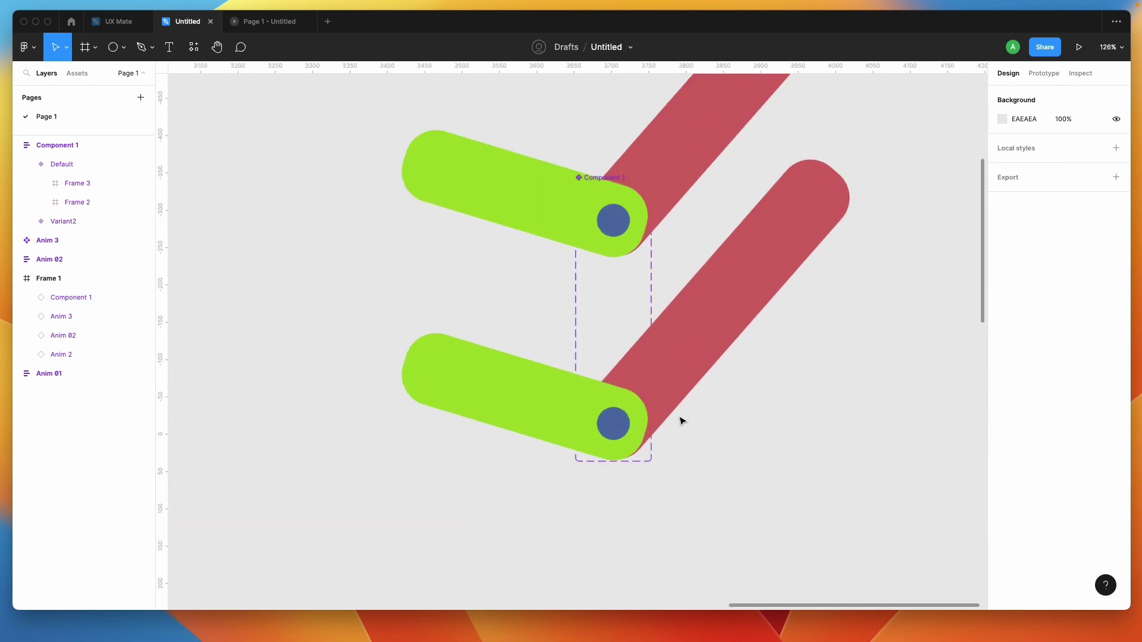
pyautogui.doubleClick(615, 424)
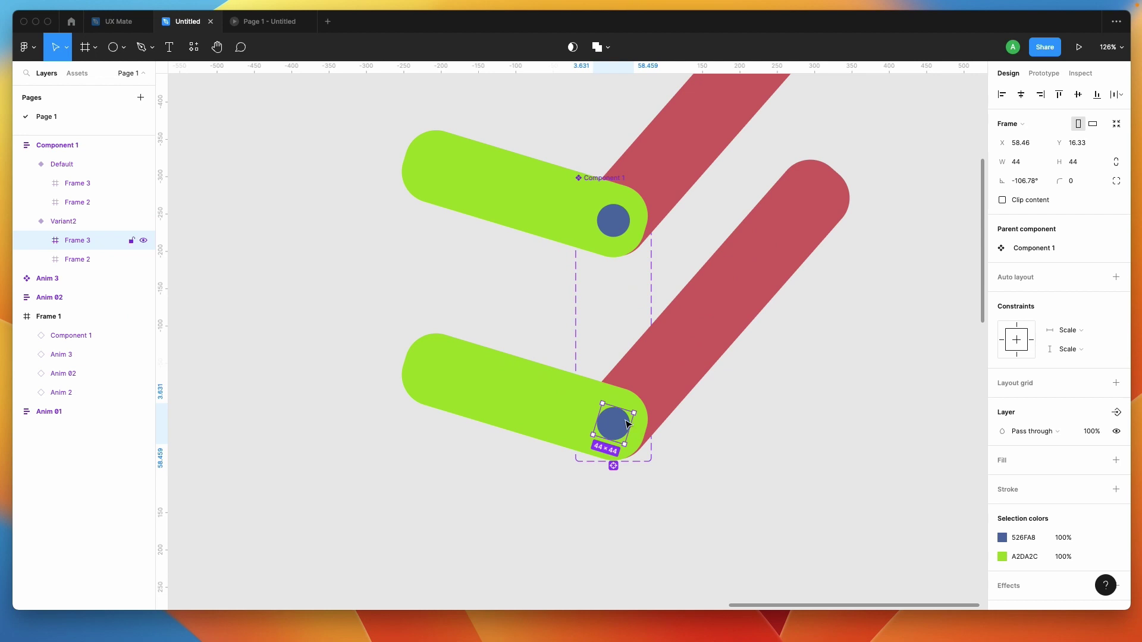
pyautogui.moveTo(642, 411); pyautogui.dragTo(648, 376)
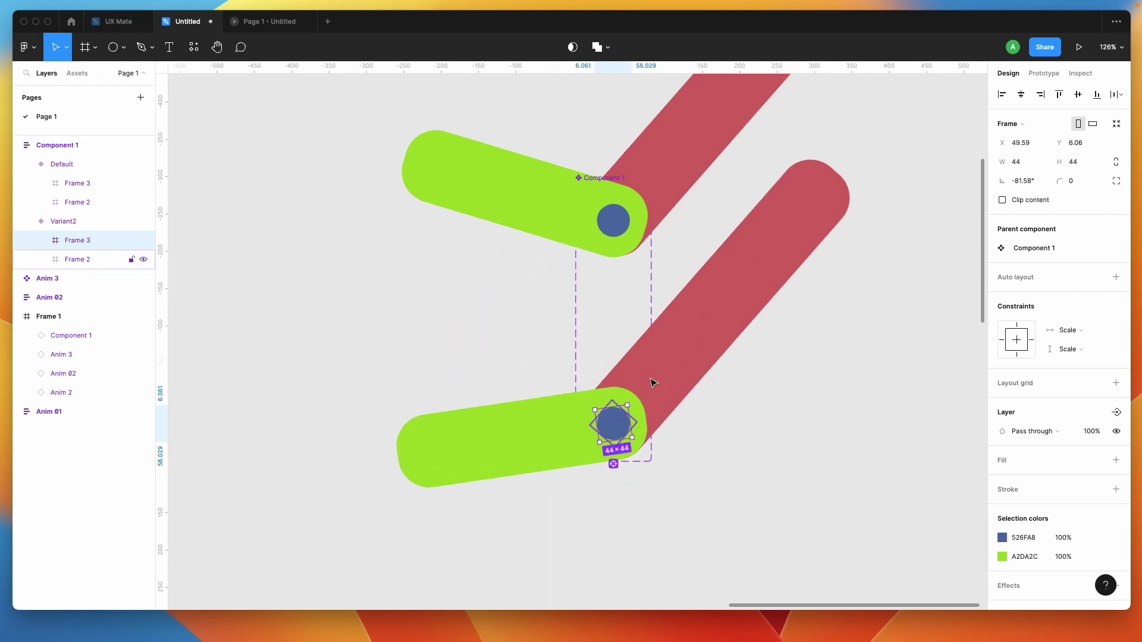
pyautogui.scroll(-1, 653, 382)
pyautogui.click(652, 383)
pyautogui.moveTo(654, 418); pyautogui.dragTo(631, 454)
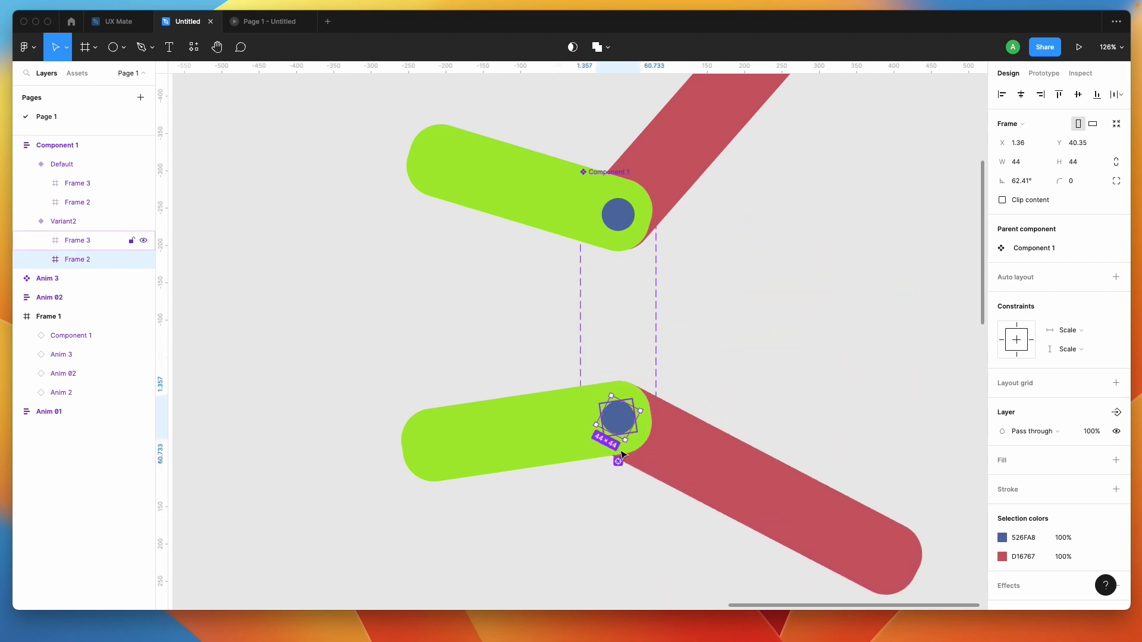
# Play the hands animation in the prototype preview and return to the design file
pyautogui.click(484, 359)
pyautogui.scroll(-3, 338, 205)
pyautogui.scroll(-3, 338, 206)
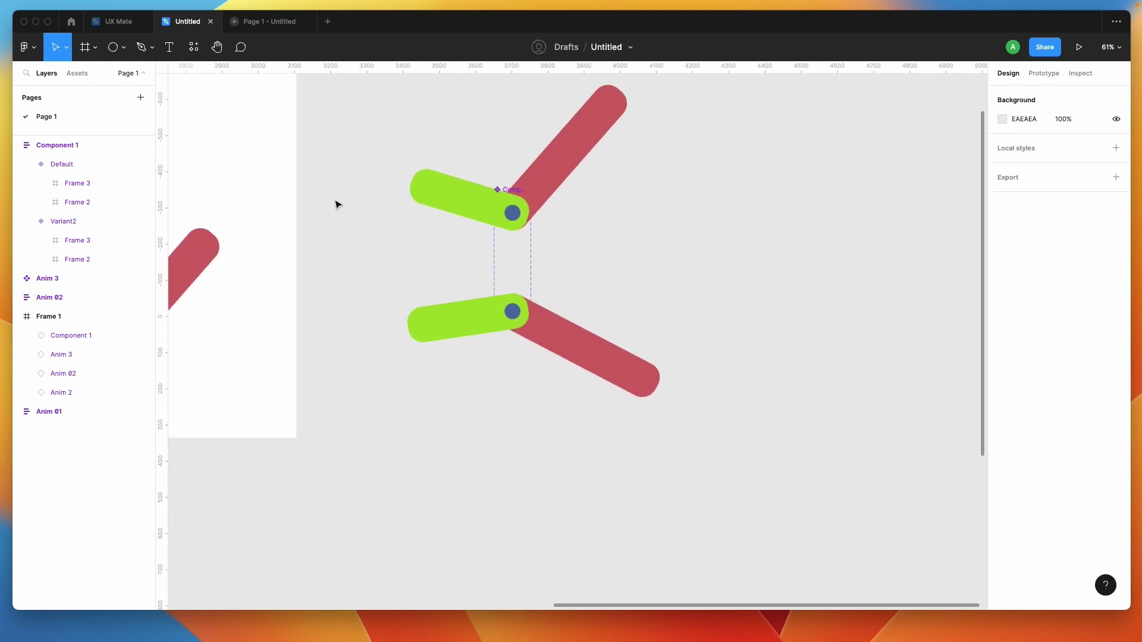
pyautogui.click(261, 21)
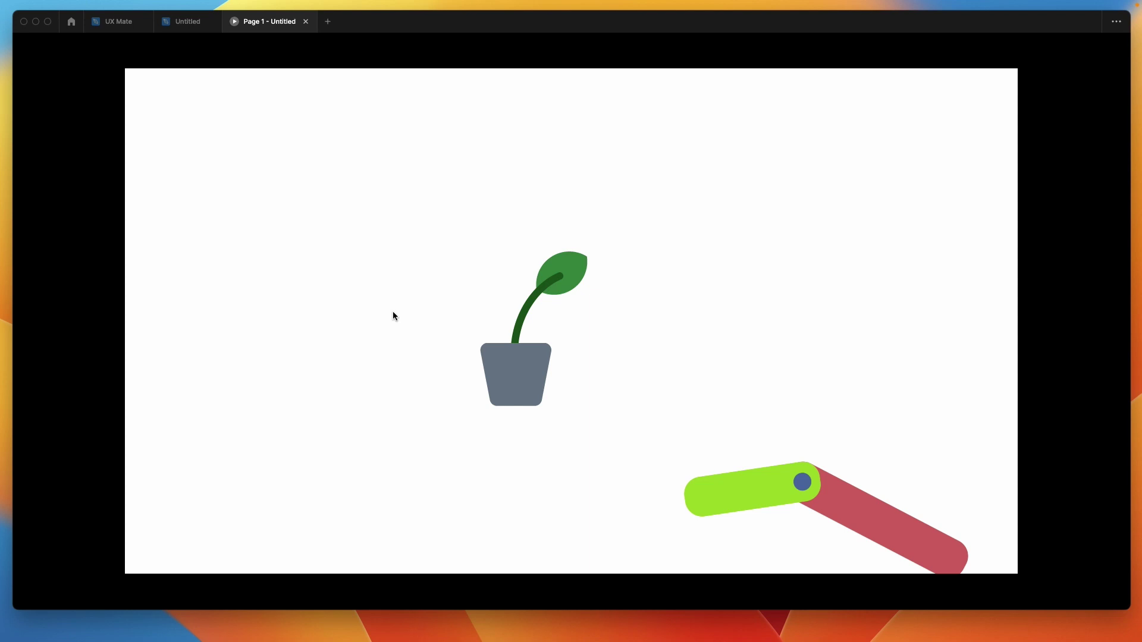
pyautogui.click(180, 22)
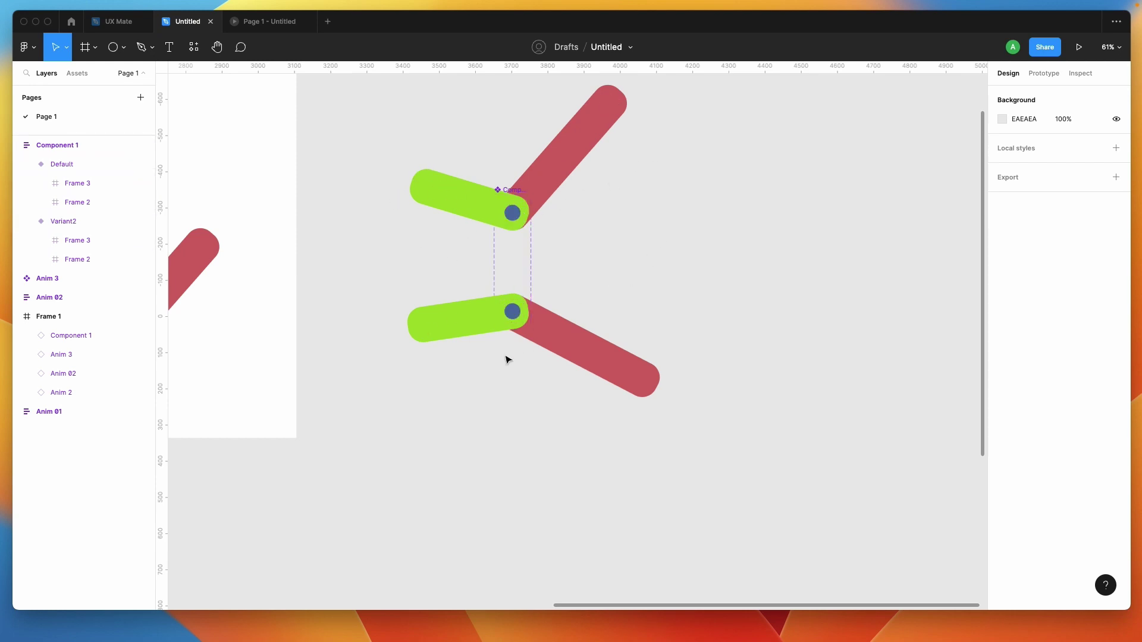
# Adjust the hands in Variant2, rotating Frame 3 to about -110° and Frame 2 to about 87°
pyautogui.click(523, 317)
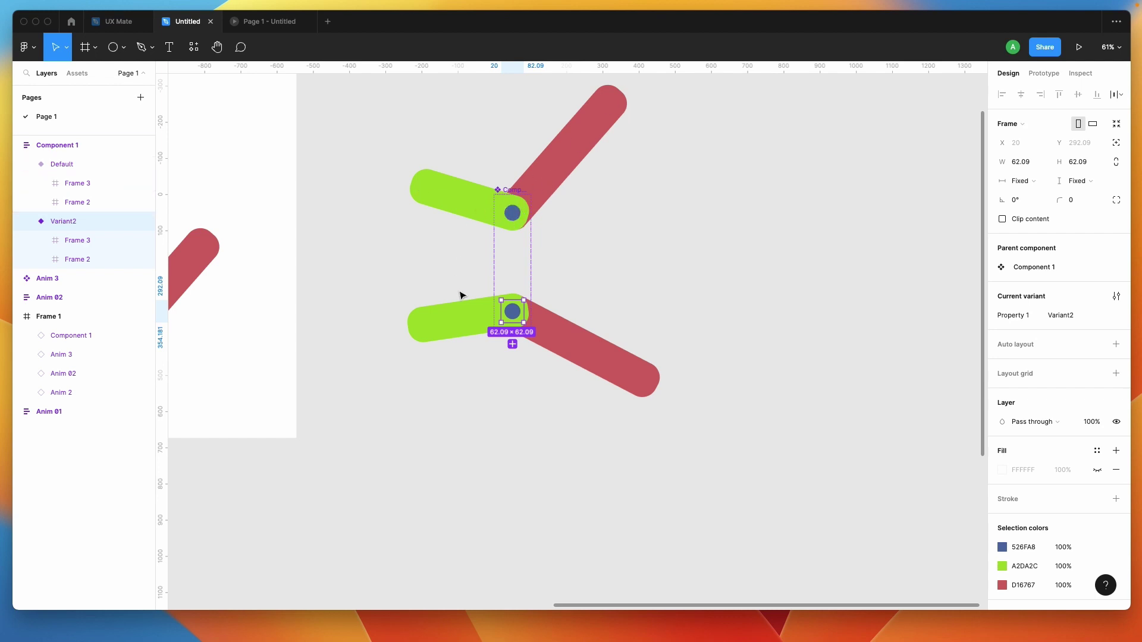
pyautogui.moveTo(526, 297)
pyautogui.mouseDown()
pyautogui.moveTo(531, 312)
pyautogui.moveTo(524, 299)
pyautogui.mouseUp()
pyautogui.click(100, 240)
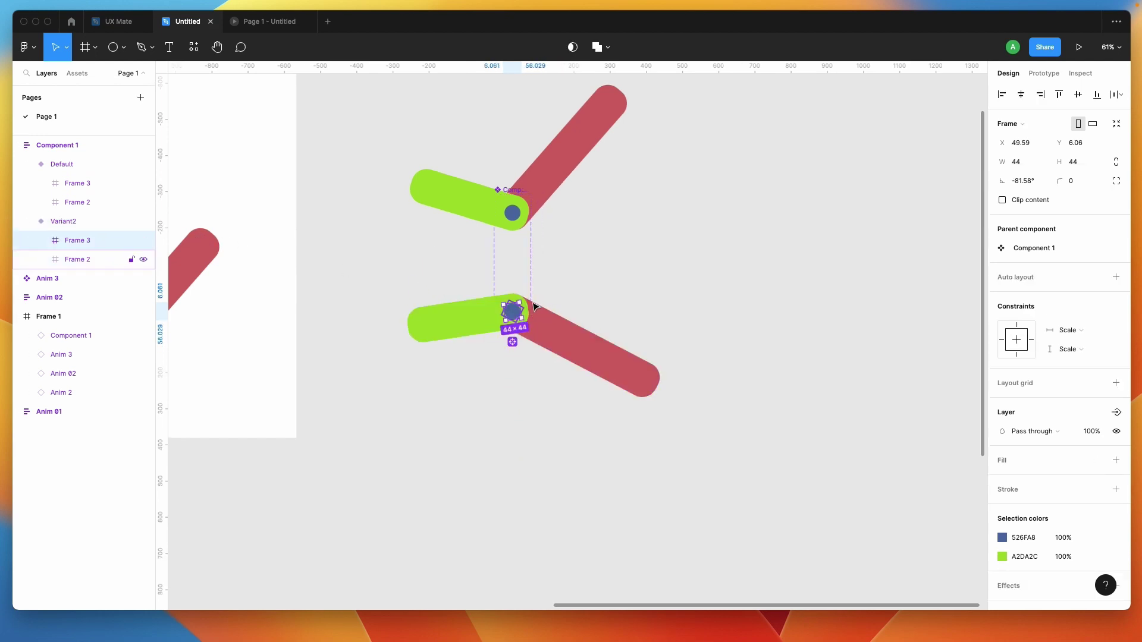
pyautogui.moveTo(536, 307); pyautogui.dragTo(536, 302)
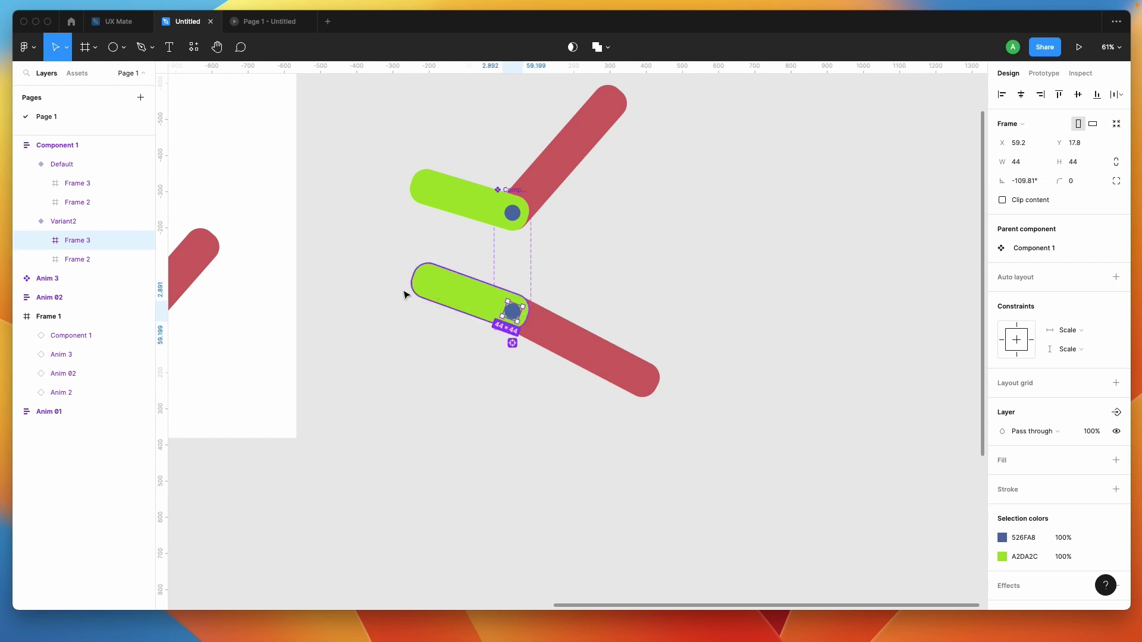
pyautogui.click(80, 259)
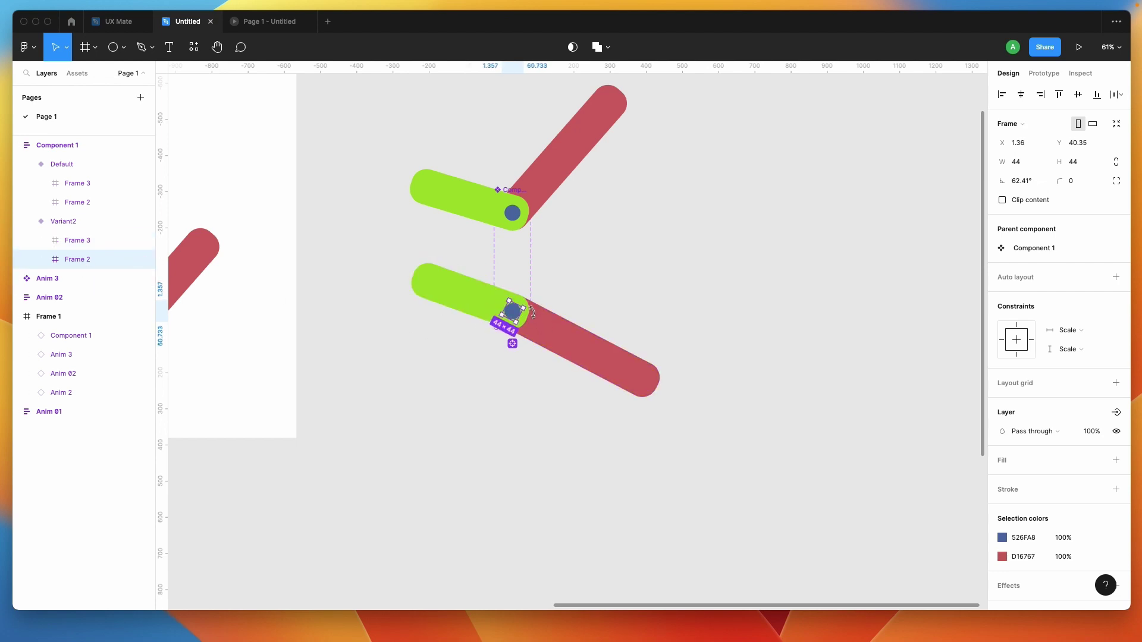
pyautogui.moveTo(529, 309)
pyautogui.mouseDown()
pyautogui.moveTo(529, 288)
pyautogui.moveTo(531, 299)
pyautogui.mouseUp()
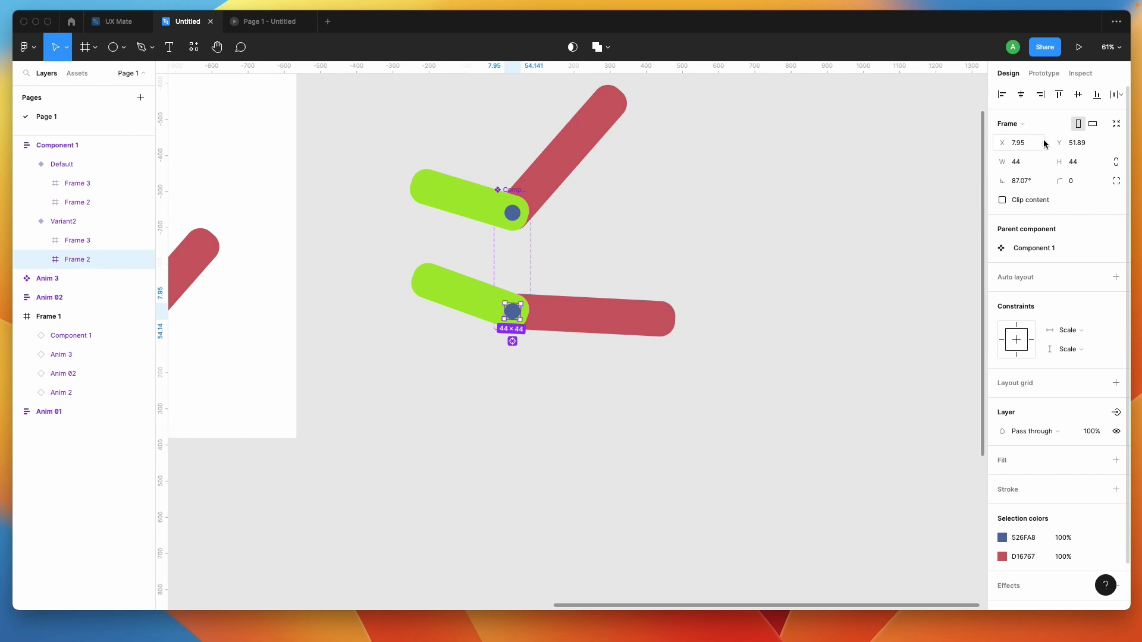
# Check the adjusted rotation of both hands in the prototype preview and return to the design file
pyautogui.click(269, 21)
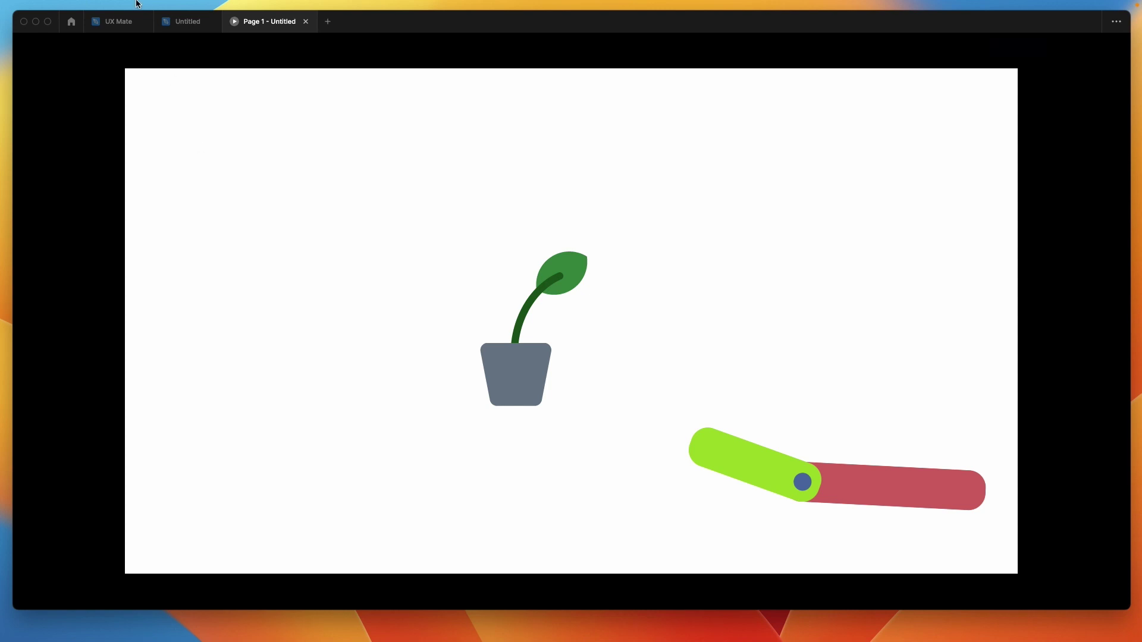
pyautogui.click(186, 22)
pyautogui.hscroll(5, 491, 477)
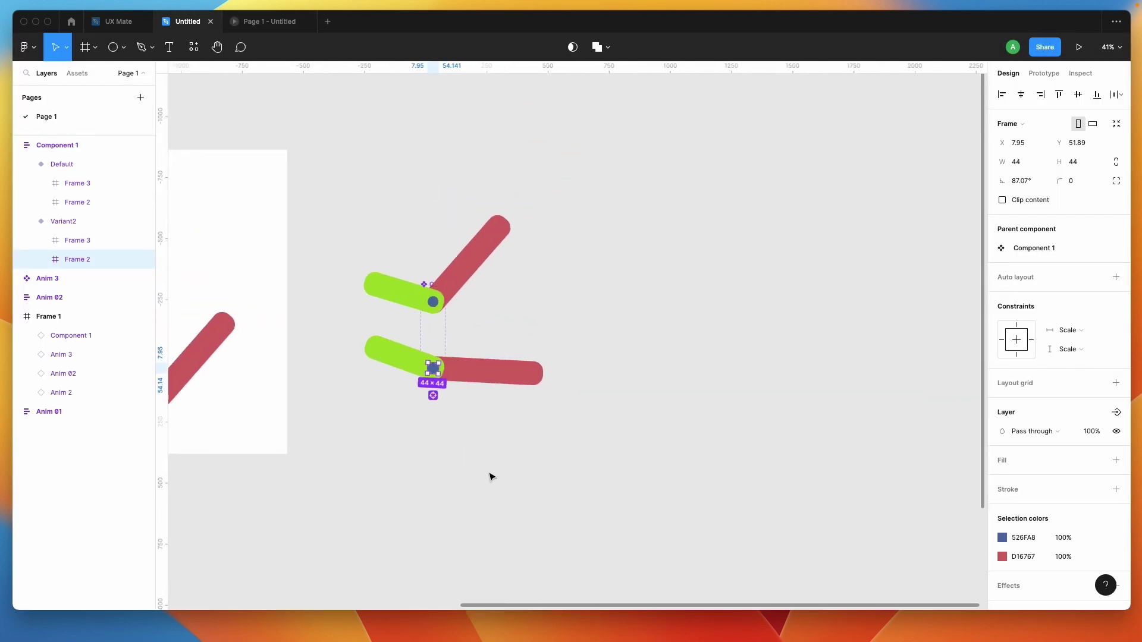
pyautogui.click(491, 476)
# Draw a closed irregular shape about 514 × 671 with the Pen tool on the empty canvas beside Component 1
pyautogui.hscroll(4, 489, 474)
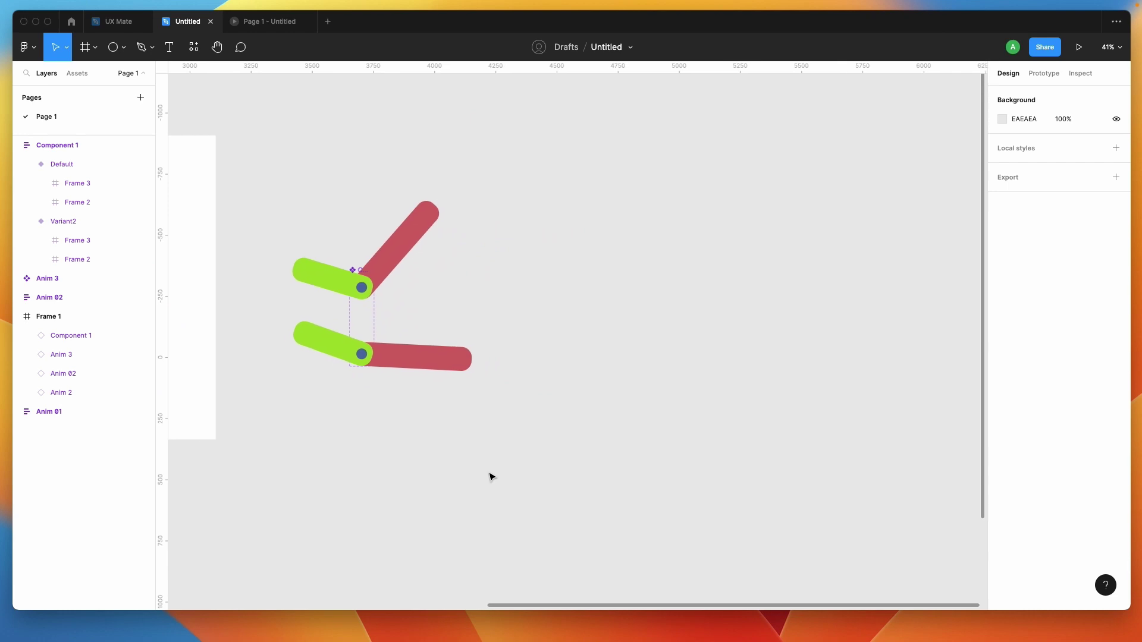
pyautogui.click(143, 48)
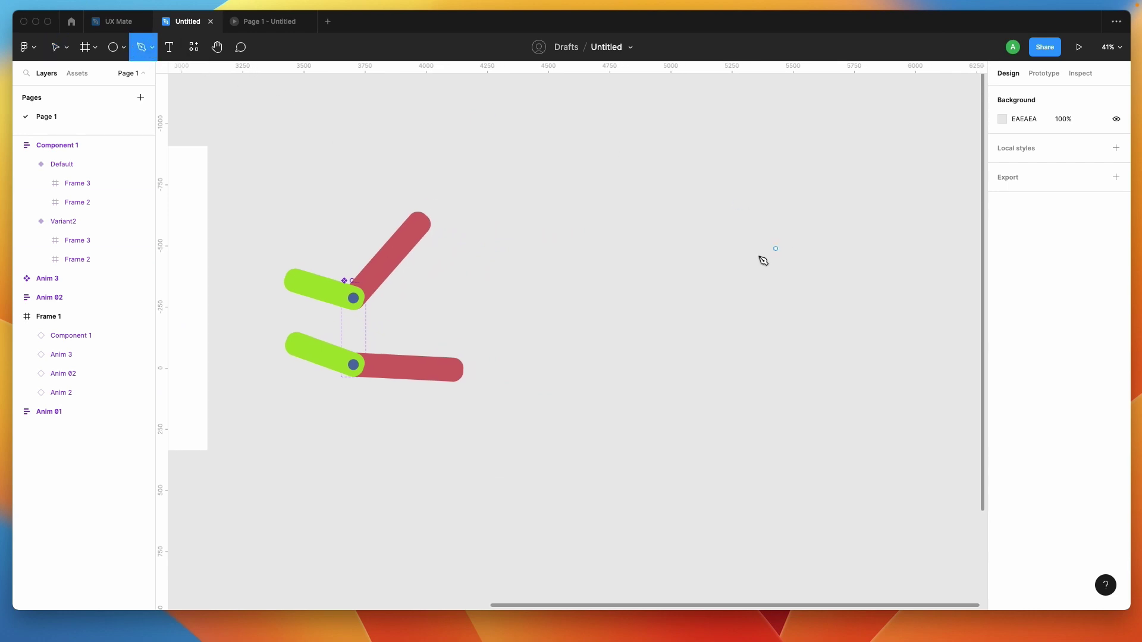
pyautogui.click(642, 307)
pyautogui.click(642, 207)
pyautogui.click(669, 180)
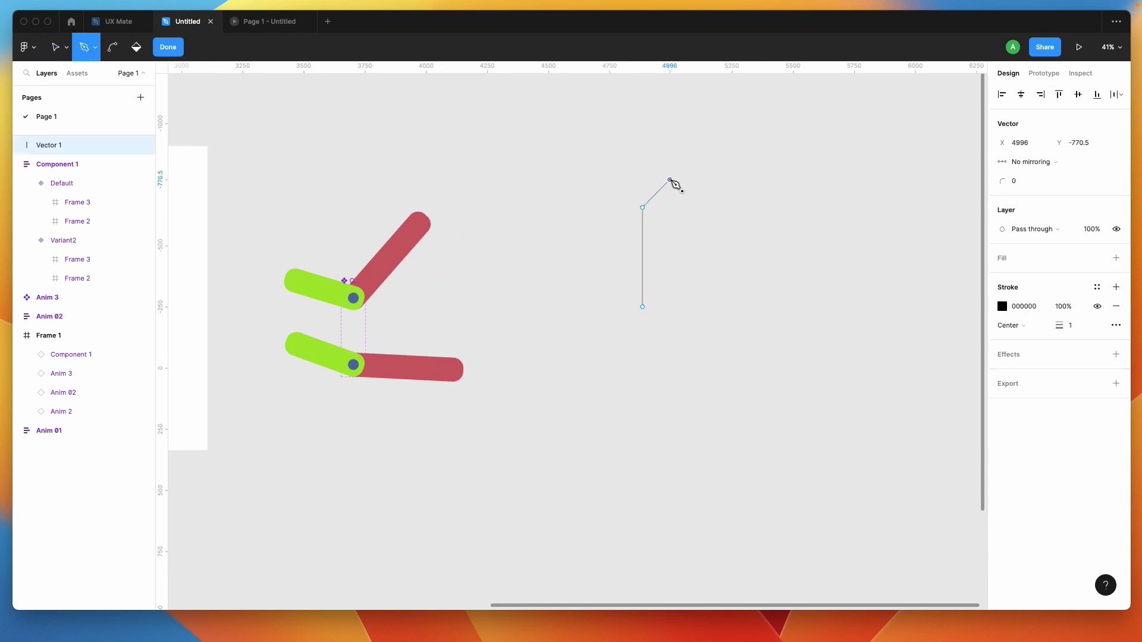
pyautogui.click(662, 218)
pyautogui.click(677, 237)
pyautogui.click(710, 229)
pyautogui.moveTo(745, 238); pyautogui.dragTo(769, 250)
pyautogui.click(767, 294)
pyautogui.click(723, 344)
pyautogui.click(642, 334)
pyautogui.click(643, 308)
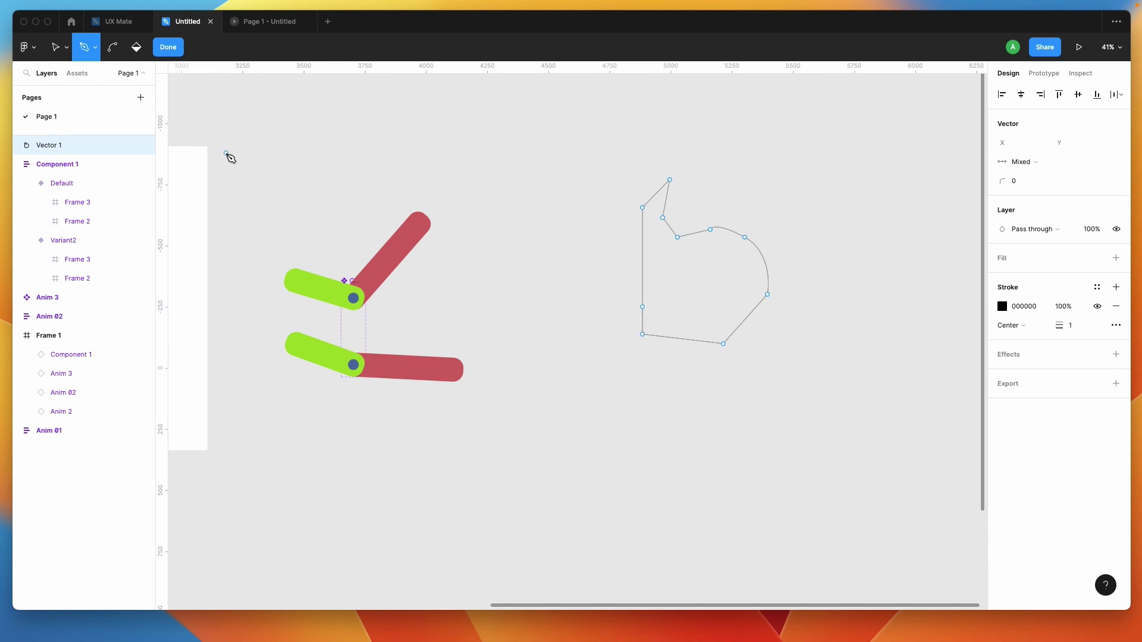
pyautogui.click(53, 47)
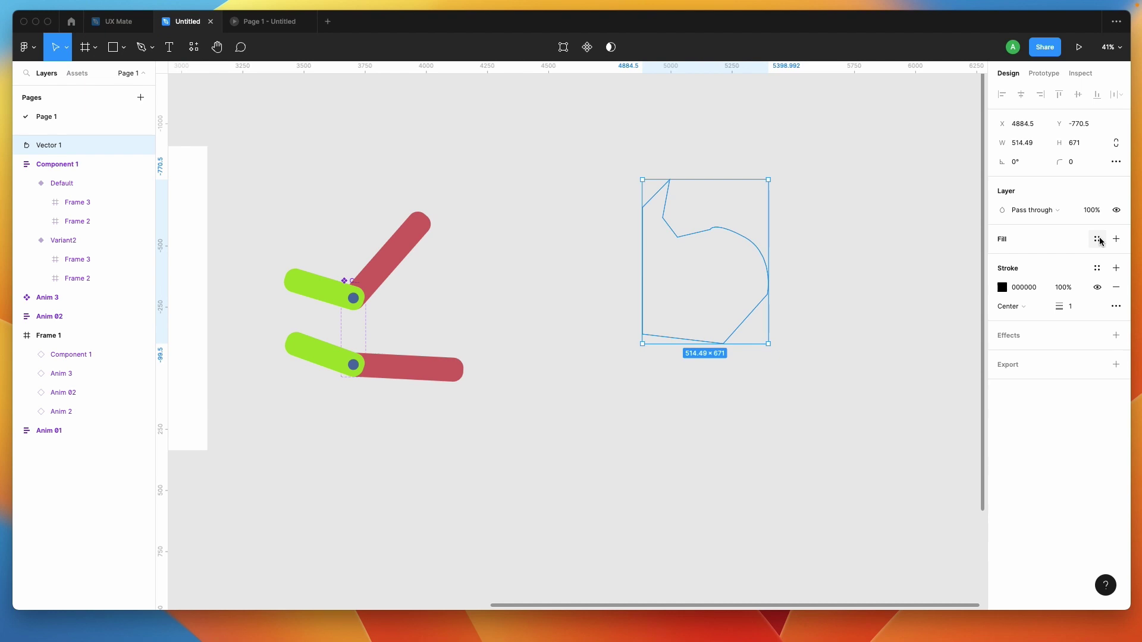
# Fill the pen-drawn shape with dark red A84545 and delete the shape
pyautogui.click(1115, 239)
pyautogui.click(1002, 258)
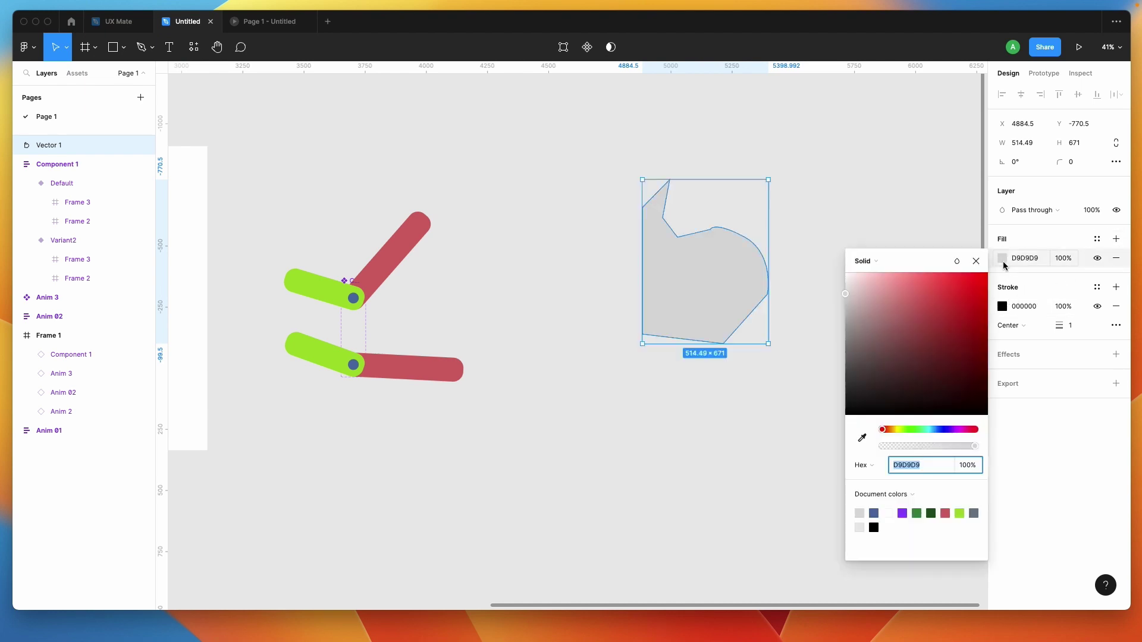
pyautogui.click(929, 326)
pyautogui.click(666, 422)
pyautogui.scroll(-1, 665, 422)
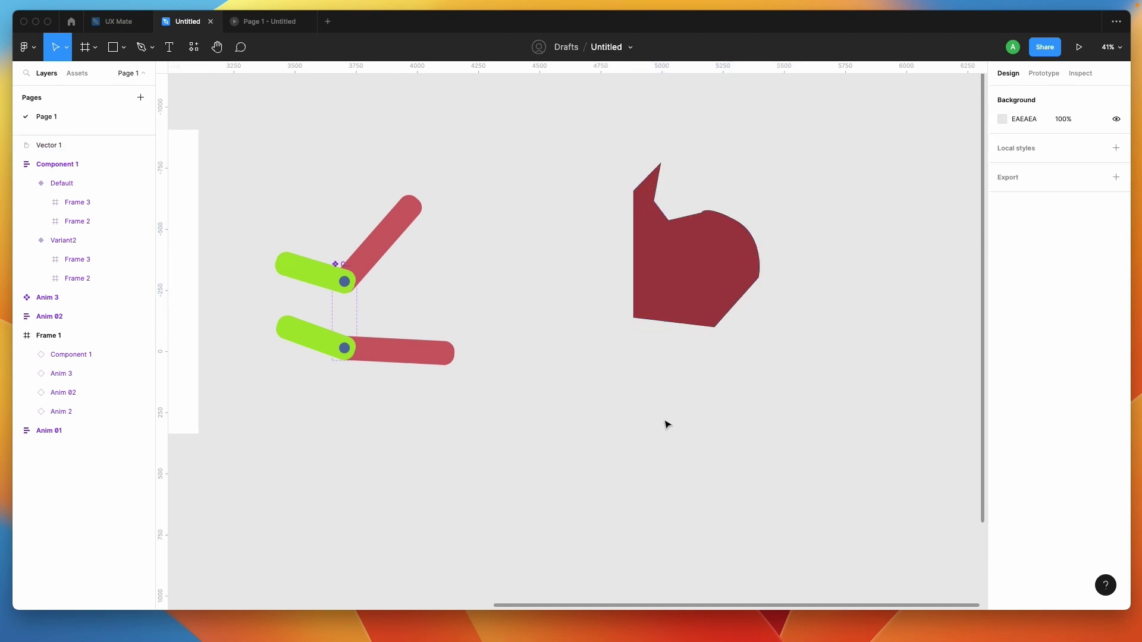
pyautogui.click(697, 272)
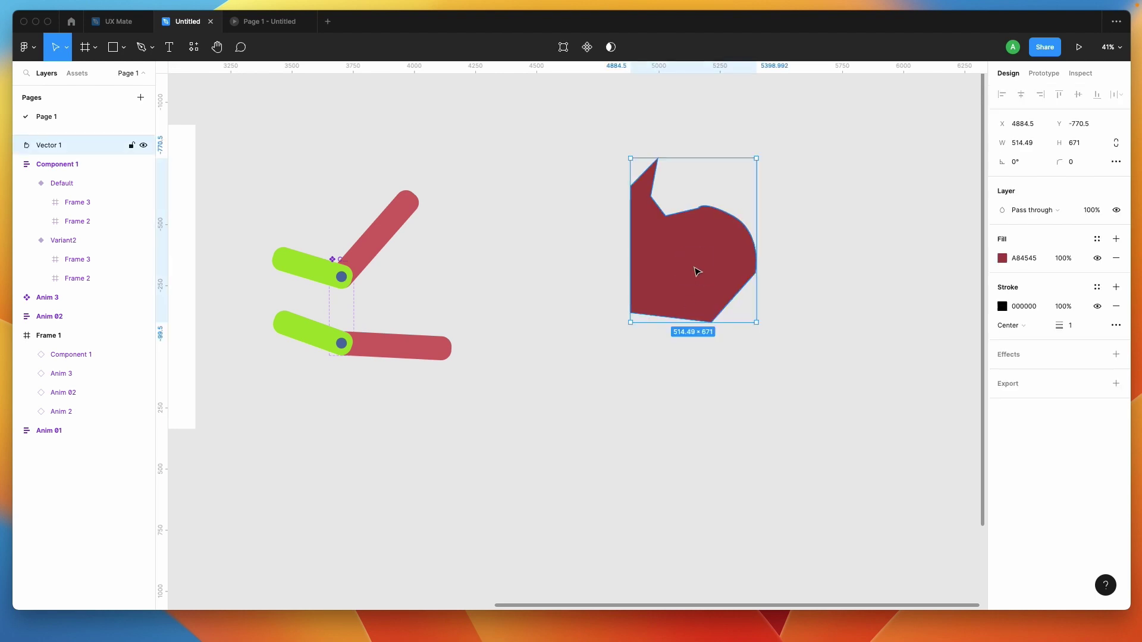
pyautogui.press('Delete')
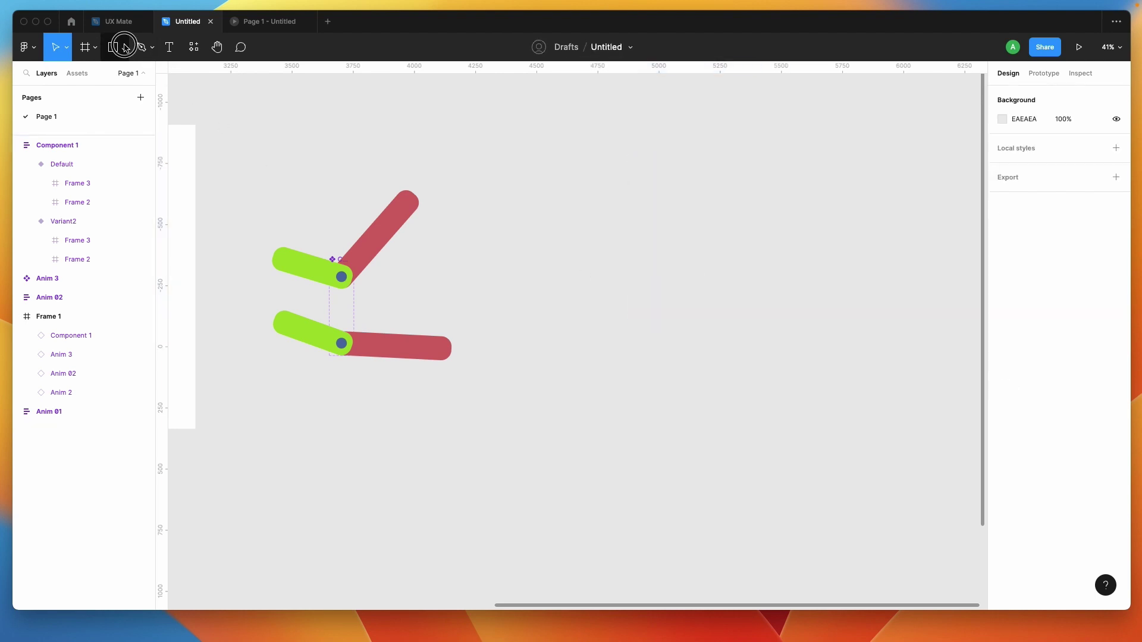
# Draw a circle about 402 wide beside Component 1 and add an overlapping copy stretched to about 492 high
pyautogui.click(123, 47)
pyautogui.click(119, 118)
pyautogui.moveTo(586, 212); pyautogui.dragTo(649, 307)
pyautogui.moveTo(623, 259); pyautogui.dragTo(659, 250)
pyautogui.moveTo(665, 209); pyautogui.dragTo(670, 189)
# Intersect the two overlapping ellipses into a leaf shape and fill it with a green document color
pyautogui.keyDown('shift'); pyautogui.click(604, 267); pyautogui.keyUp('shift')
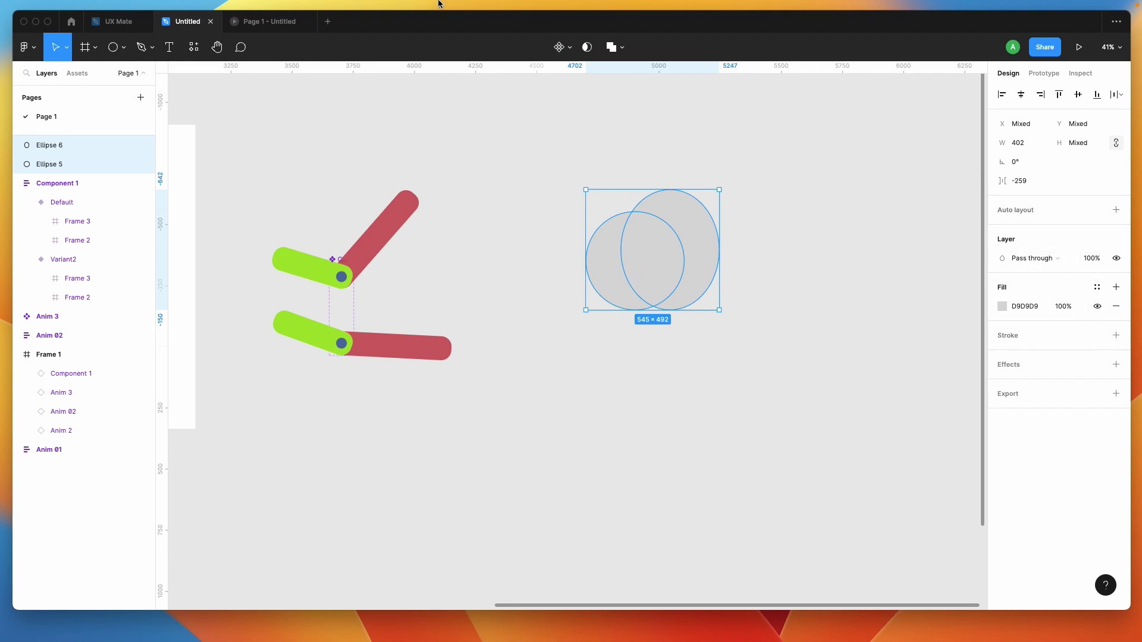
pyautogui.click(614, 47)
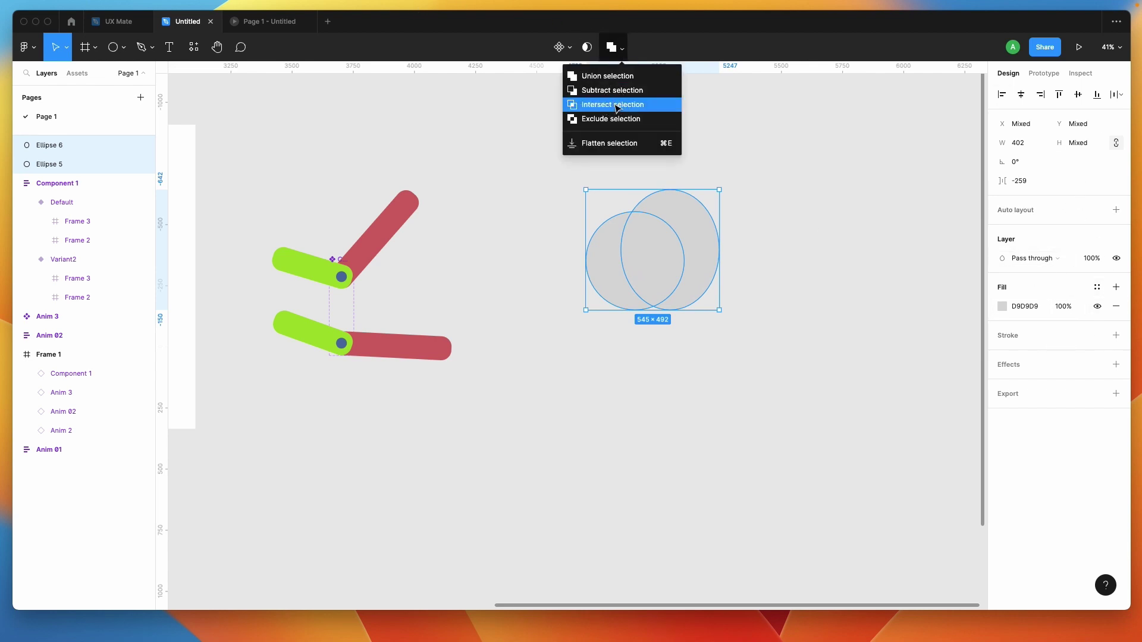
pyautogui.click(616, 105)
pyautogui.click(1002, 306)
pyautogui.moveTo(929, 336)
pyautogui.mouseDown()
pyautogui.moveTo(898, 341)
pyautogui.moveTo(892, 332)
pyautogui.moveTo(936, 318)
pyautogui.mouseUp()
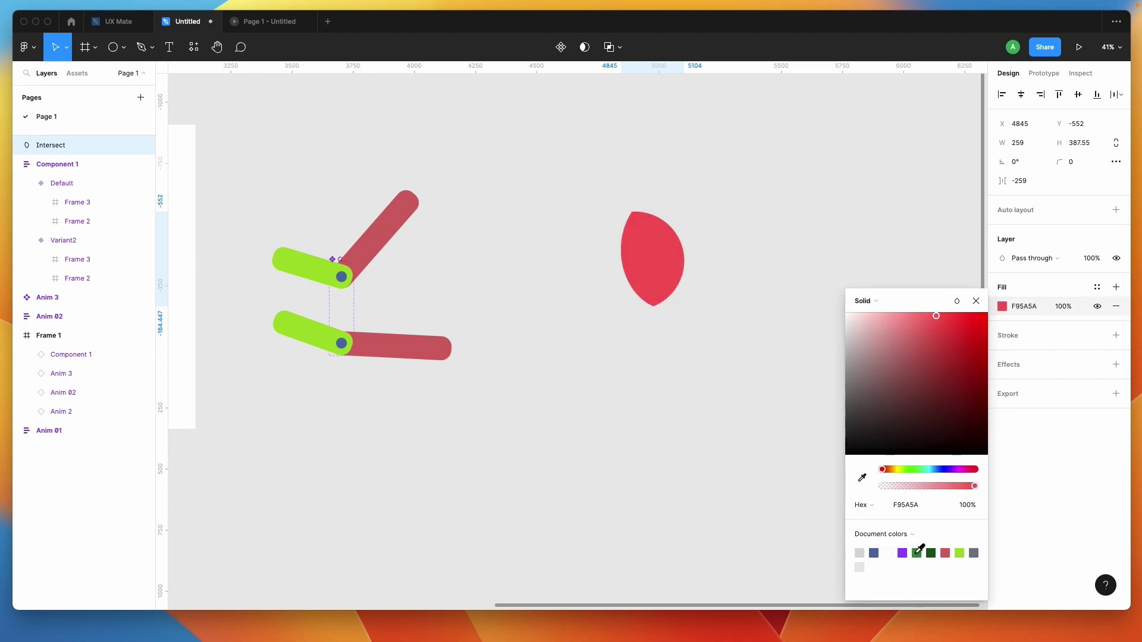
pyautogui.click(930, 552)
pyautogui.click(698, 420)
# Draw a circle about 77 wide over the leaf's lower tip and wrap it in a frame
pyautogui.hscroll(2, 505, 212)
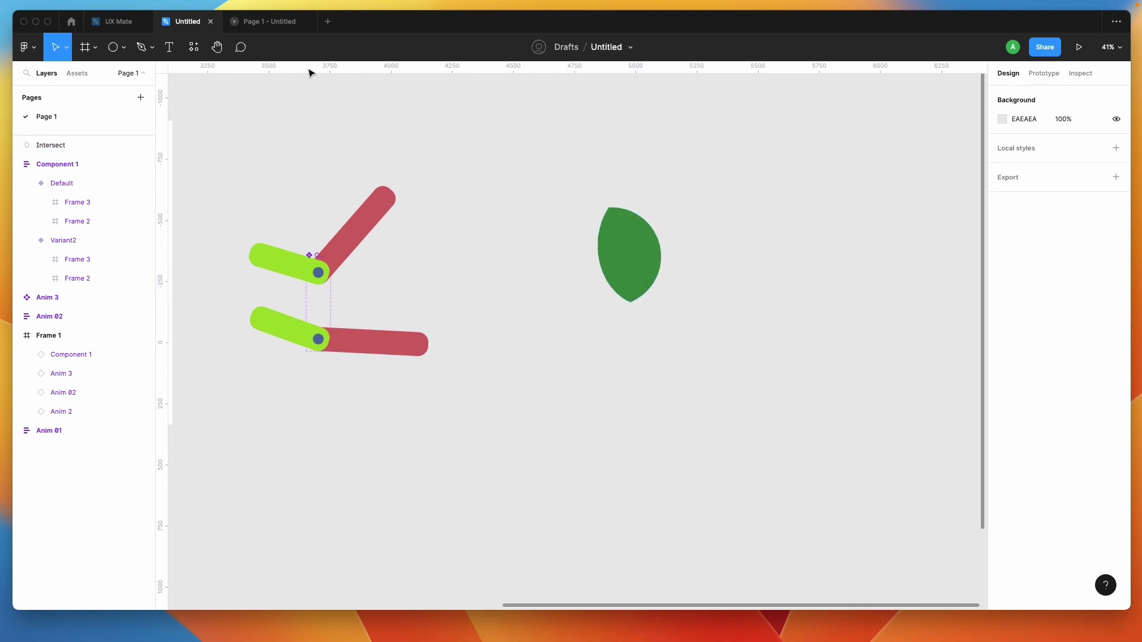
pyautogui.click(115, 50)
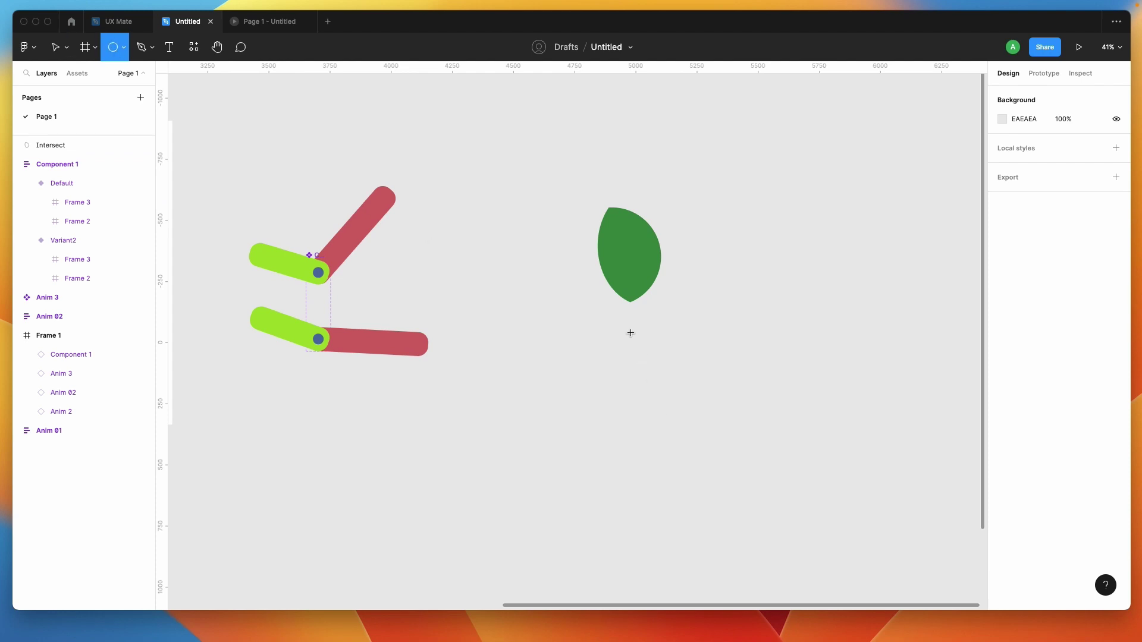
pyautogui.moveTo(630, 308)
pyautogui.mouseDown()
pyautogui.moveTo(655, 329)
pyautogui.moveTo(619, 290)
pyautogui.mouseUp()
pyautogui.scroll(3, 648, 325)
pyautogui.click(706, 311)
pyautogui.click(628, 287)
pyautogui.scroll(1, 620, 286)
pyautogui.hscroll(-1, 620, 285)
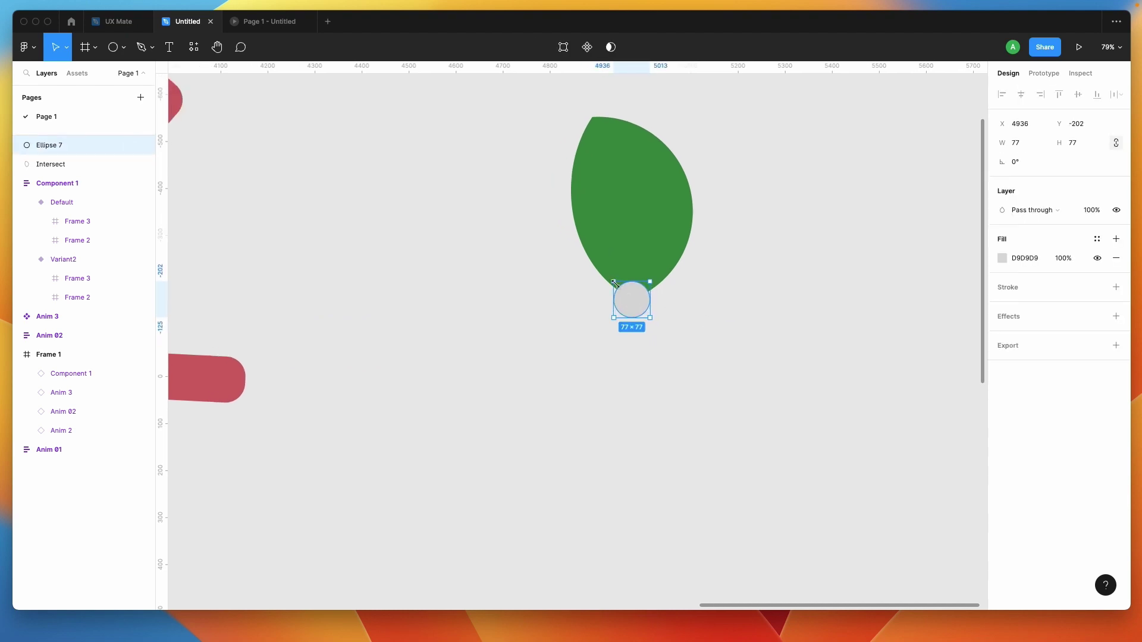
pyautogui.rightClick(634, 306)
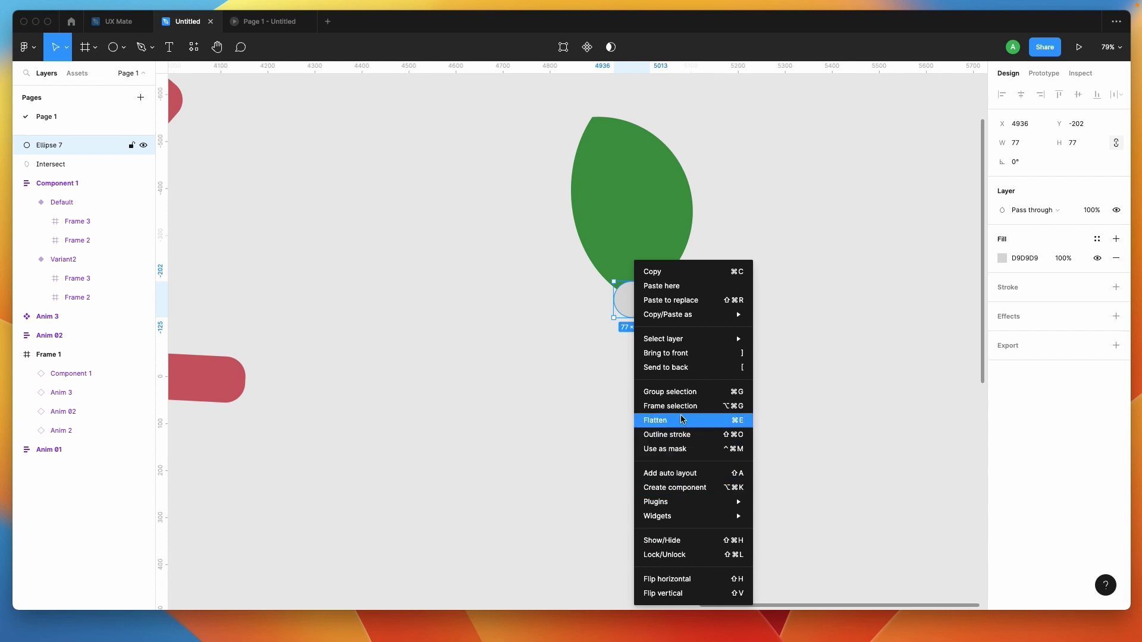
pyautogui.click(666, 405)
pyautogui.click(752, 354)
# Duplicate the leaf three times and move all four leaves into Frame 4
pyautogui.click(650, 250)
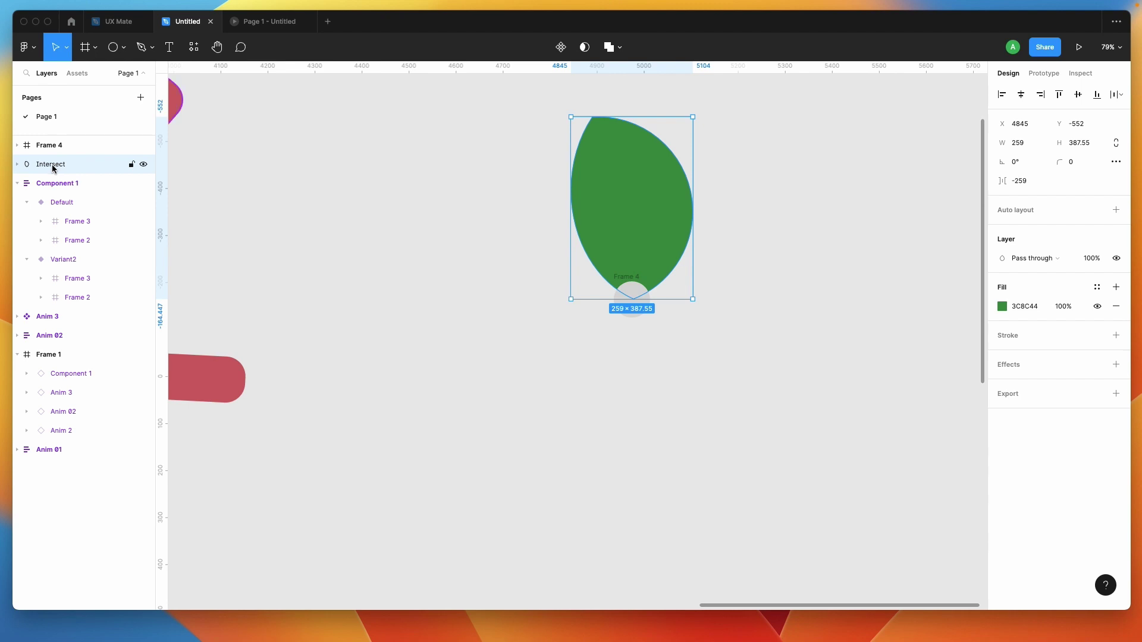
pyautogui.press('super+d')
pyautogui.press('super+d')
pyautogui.press('super+d')
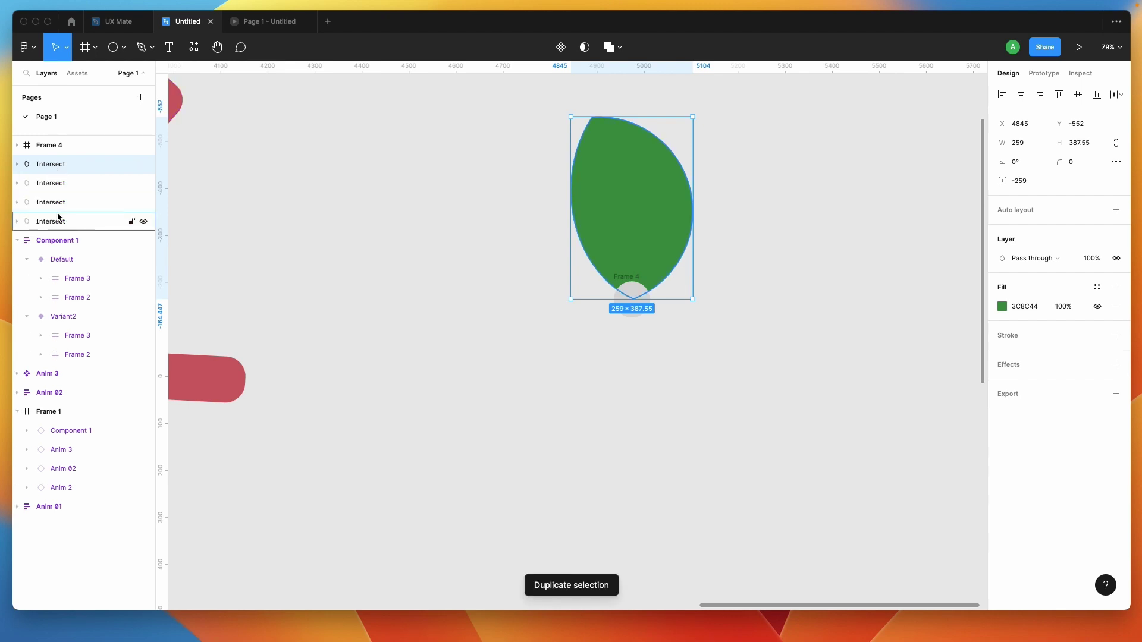
pyautogui.keyDown('shift'); pyautogui.click(57, 219); pyautogui.keyUp('shift')
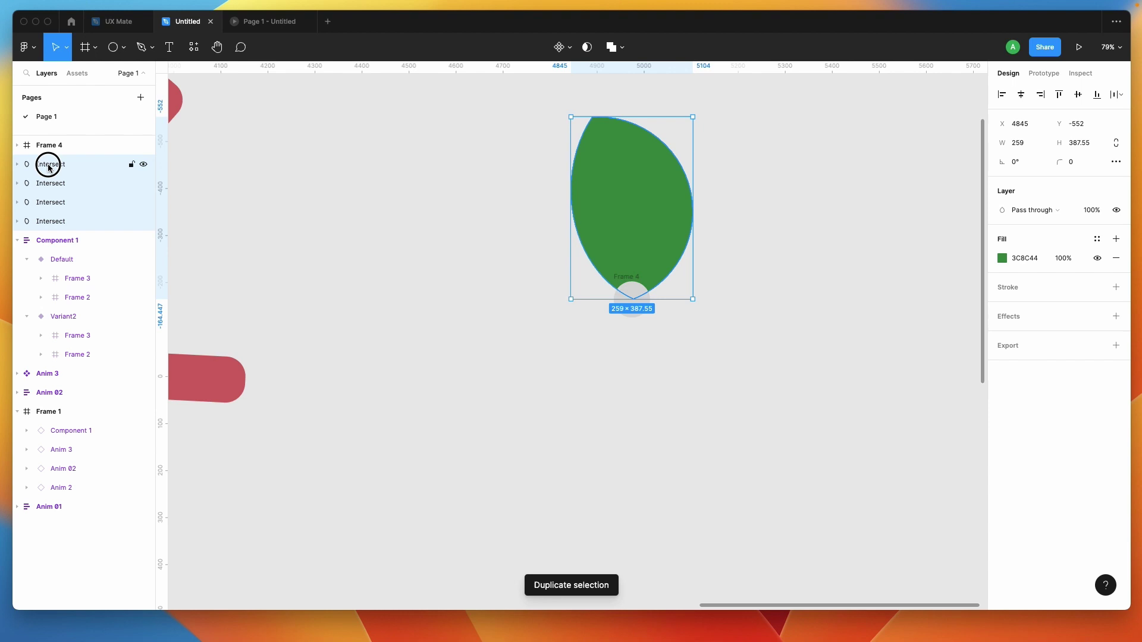
pyautogui.moveTo(55, 147); pyautogui.dragTo(55, 146)
pyautogui.click(741, 258)
# Rotate one leaf copy to about -88° and place it to the right of the small circle with its tip pointing inward
pyautogui.click(651, 221)
pyautogui.moveTo(653, 221); pyautogui.dragTo(711, 221)
pyautogui.moveTo(754, 112); pyautogui.dragTo(827, 185)
pyautogui.moveTo(716, 202); pyautogui.dragTo(722, 218)
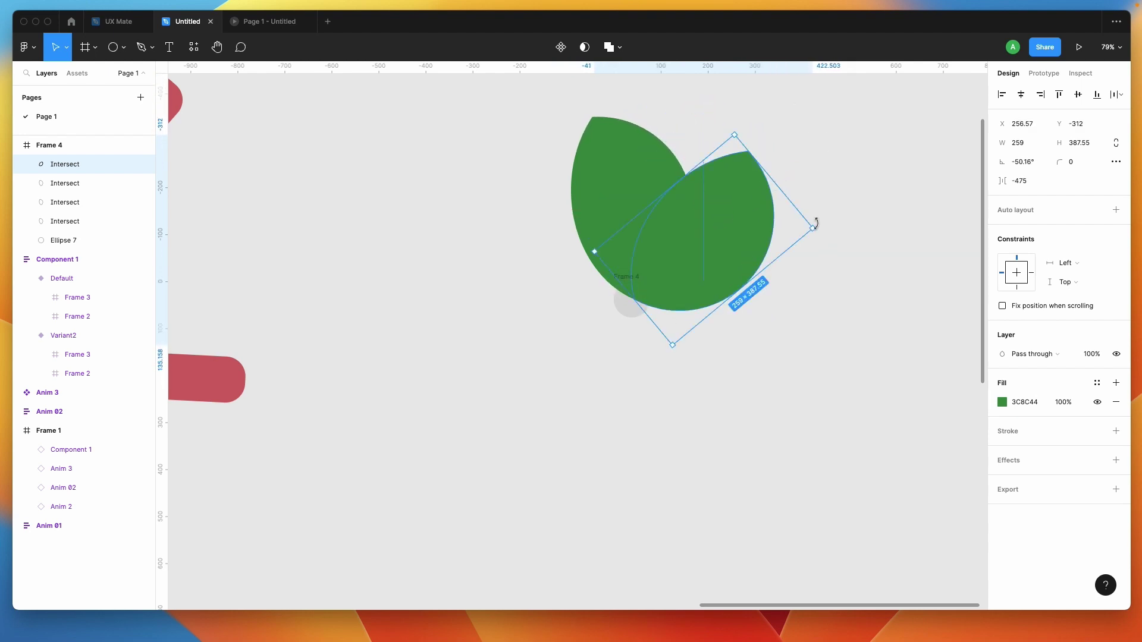
pyautogui.moveTo(816, 222); pyautogui.dragTo(808, 295)
pyautogui.moveTo(745, 255); pyautogui.dragTo(756, 301)
# Rotate a second leaf copy to about 72° and a third to about 110°, placing them left and lower left of the circle
pyautogui.click(652, 145)
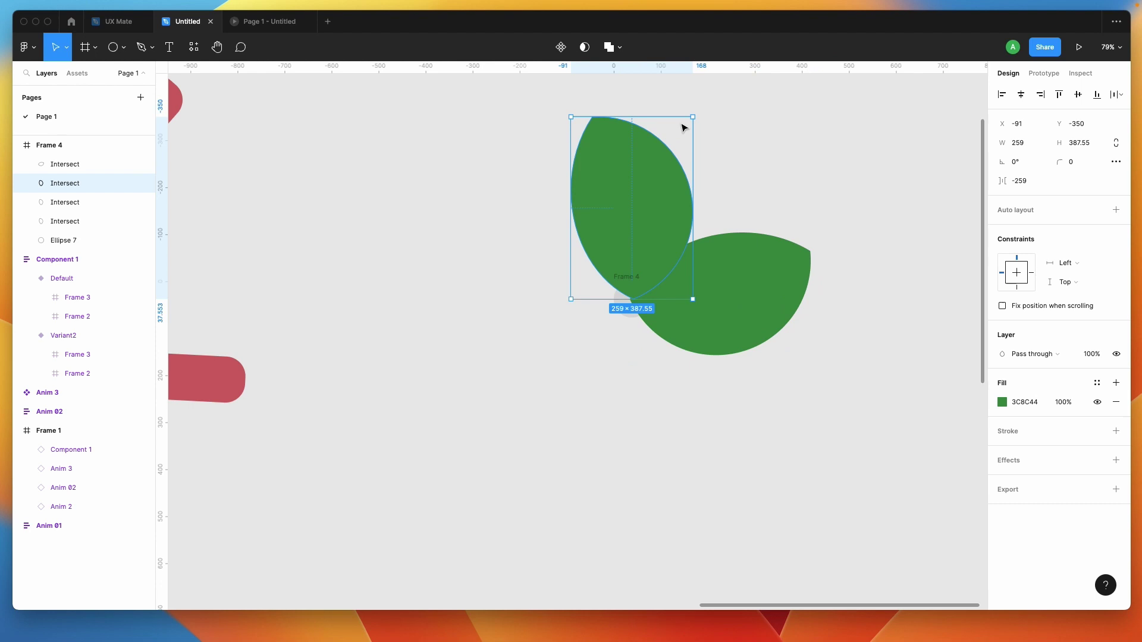
pyautogui.moveTo(699, 113); pyautogui.dragTo(541, 258)
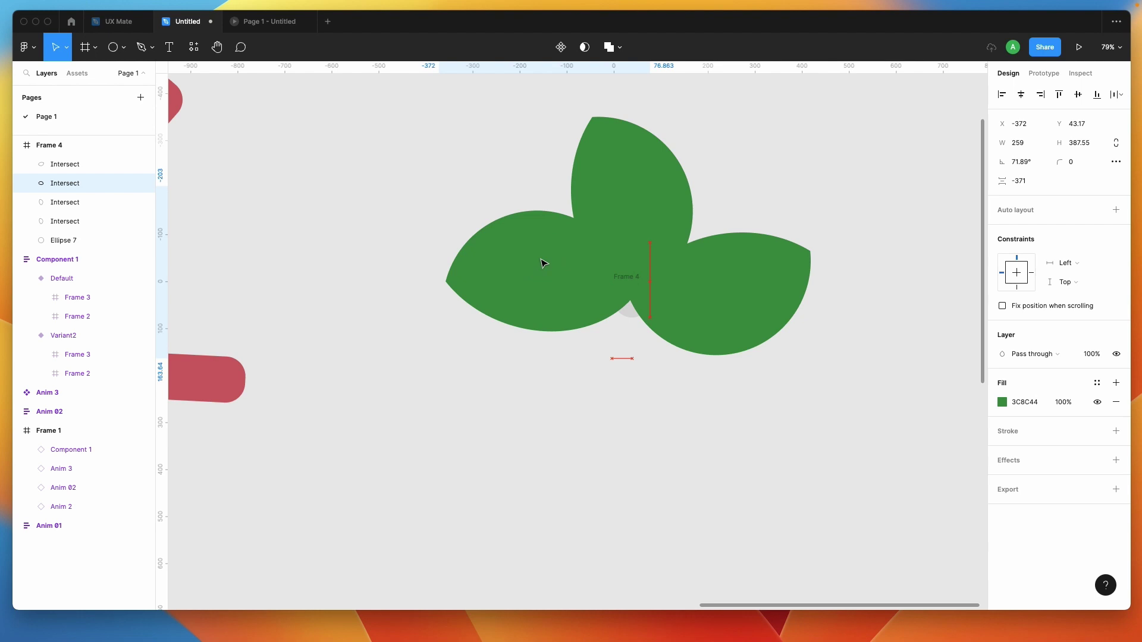
pyautogui.click(620, 153)
pyautogui.moveTo(681, 110); pyautogui.dragTo(586, 197)
pyautogui.moveTo(657, 208); pyautogui.dragTo(580, 315)
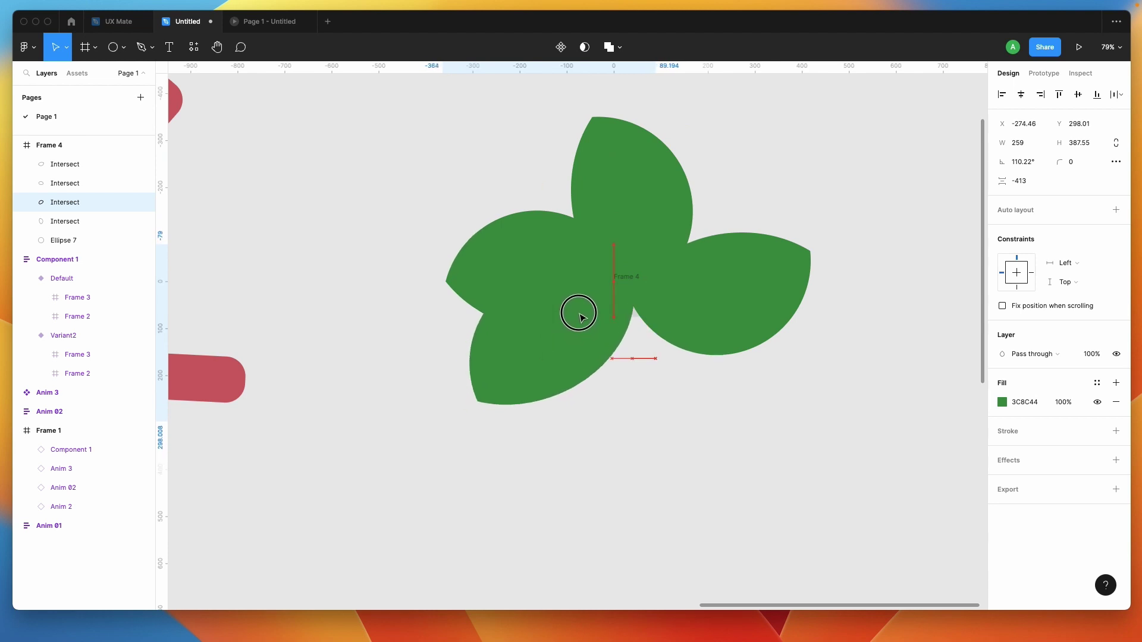
# Rotate the lower-left leaf to about 159° and move it directly below the small circle
pyautogui.click(650, 179)
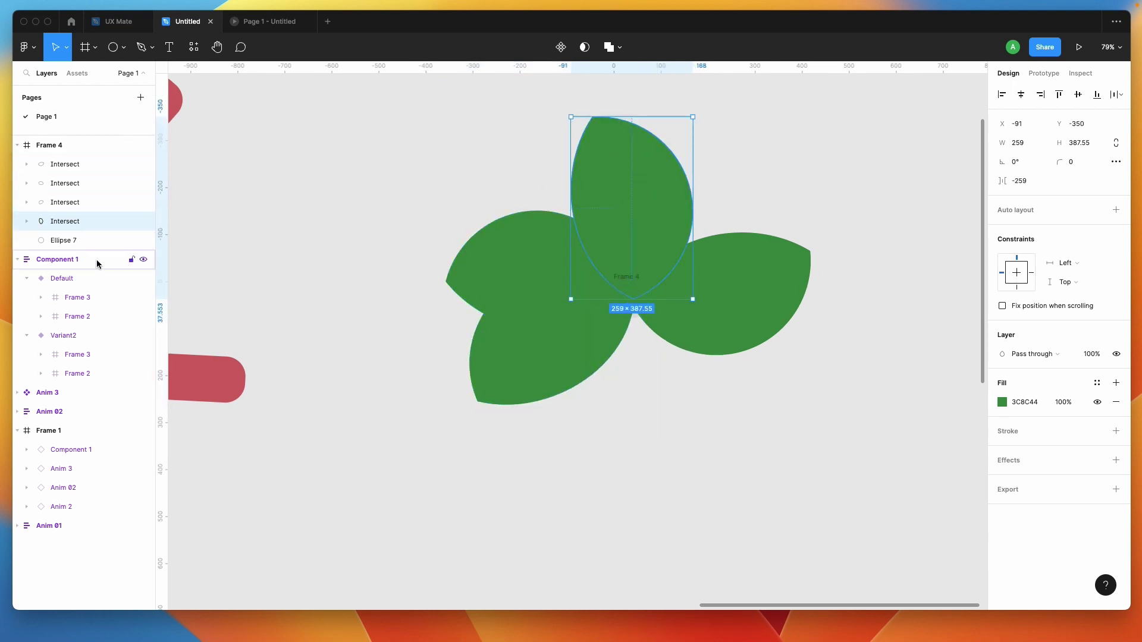
pyautogui.press('Escape')
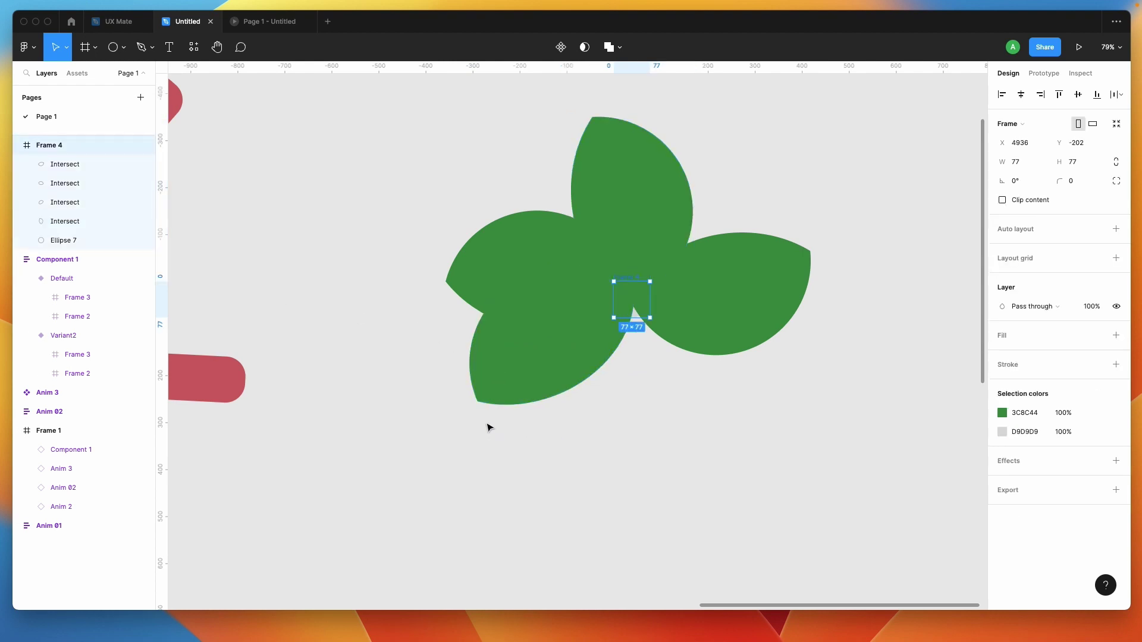
pyautogui.click(76, 165)
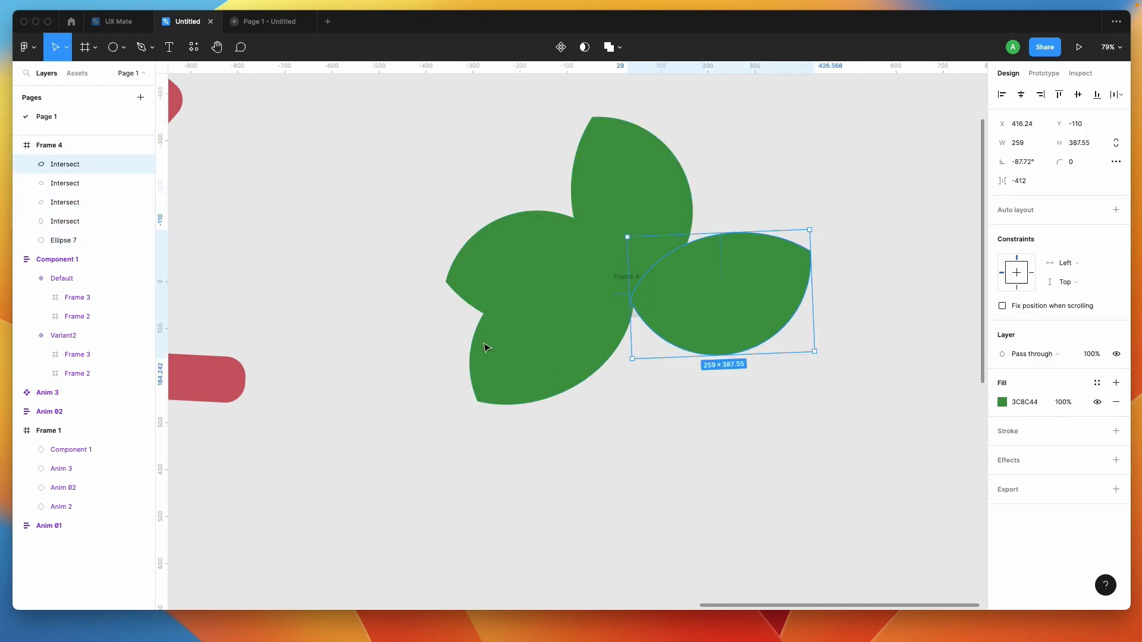
pyautogui.click(57, 220)
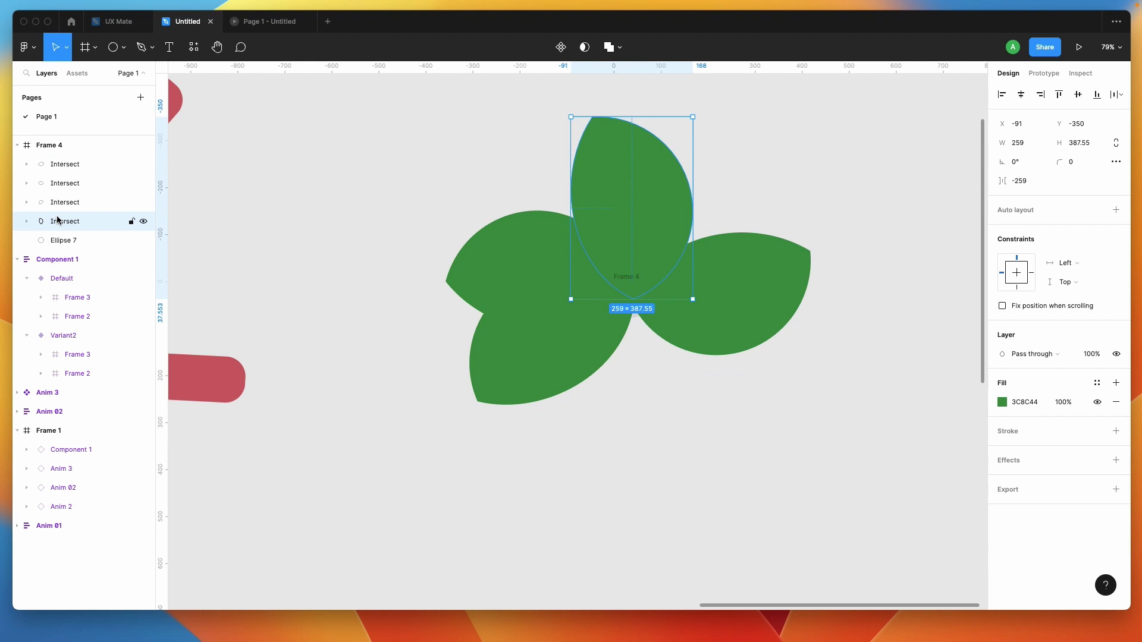
pyautogui.click(65, 204)
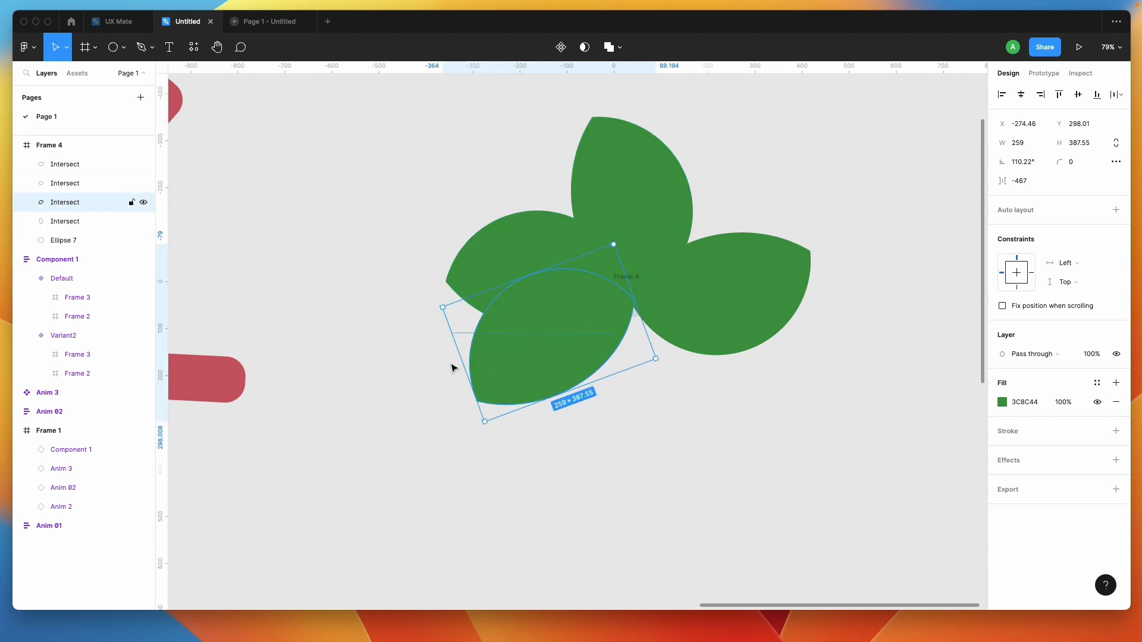
pyautogui.moveTo(439, 304); pyautogui.dragTo(470, 385)
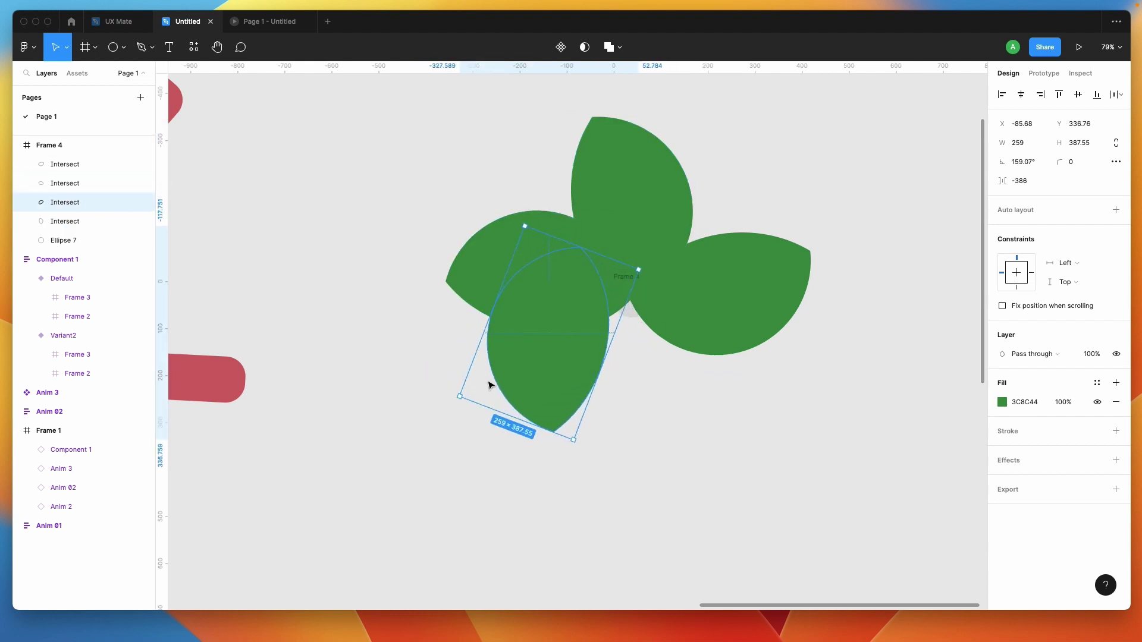
pyautogui.moveTo(555, 400); pyautogui.dragTo(595, 428)
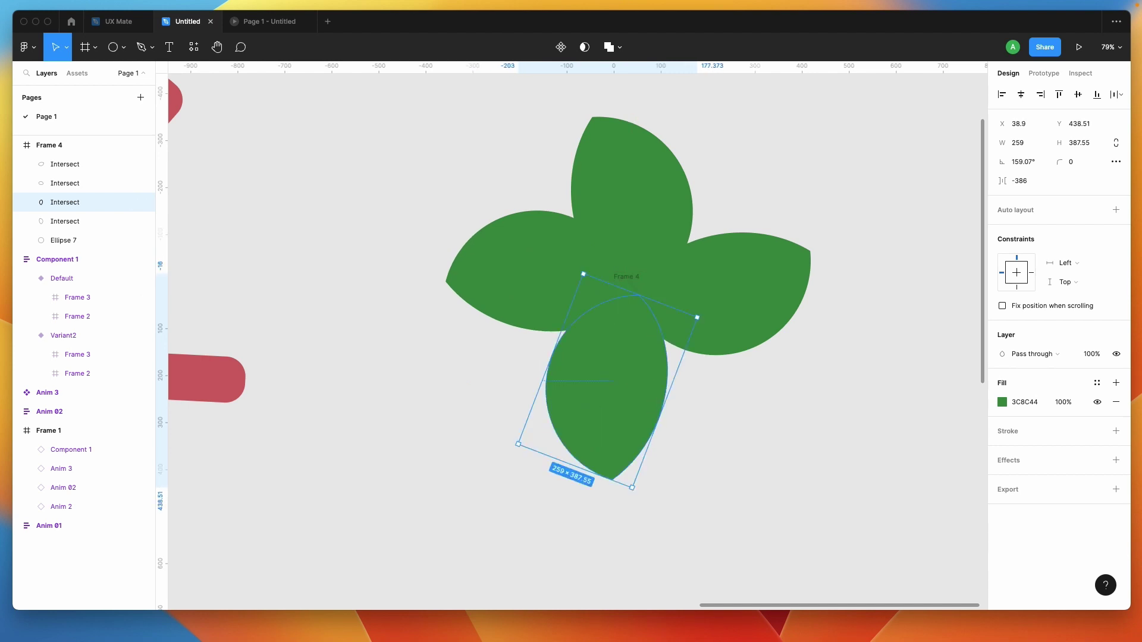
# Bring Ellipse 7 in front of the leaves and rotate the whole of Frame 4 around its center
pyautogui.click(69, 240)
pyautogui.moveTo(67, 240); pyautogui.dragTo(82, 159)
pyautogui.click(454, 380)
pyautogui.scroll(-5, 468, 377)
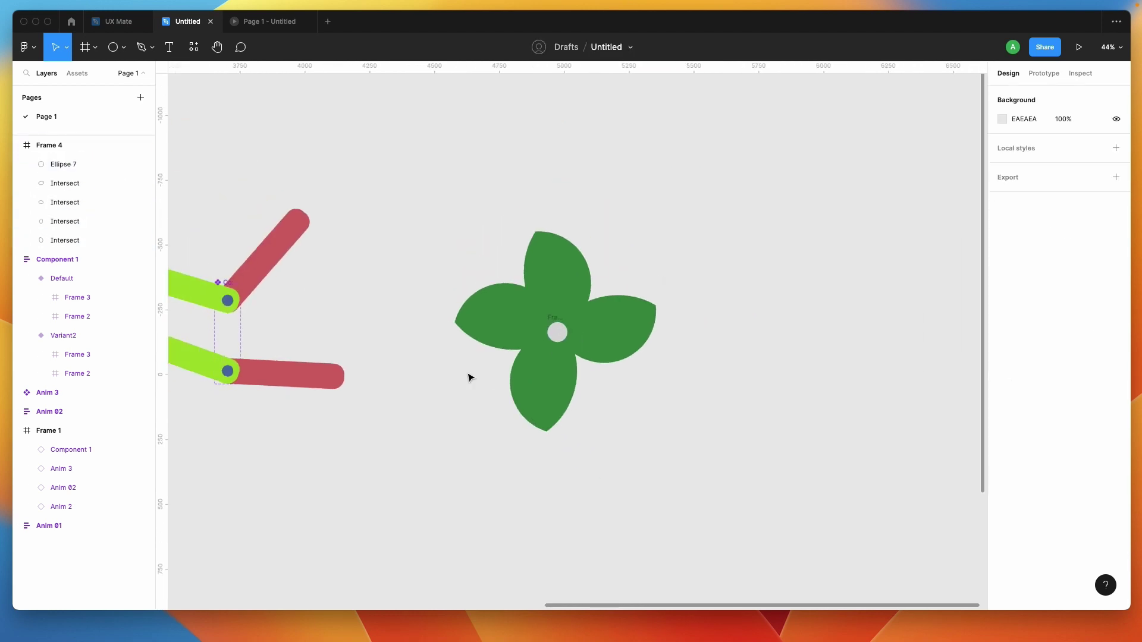
pyautogui.click(58, 150)
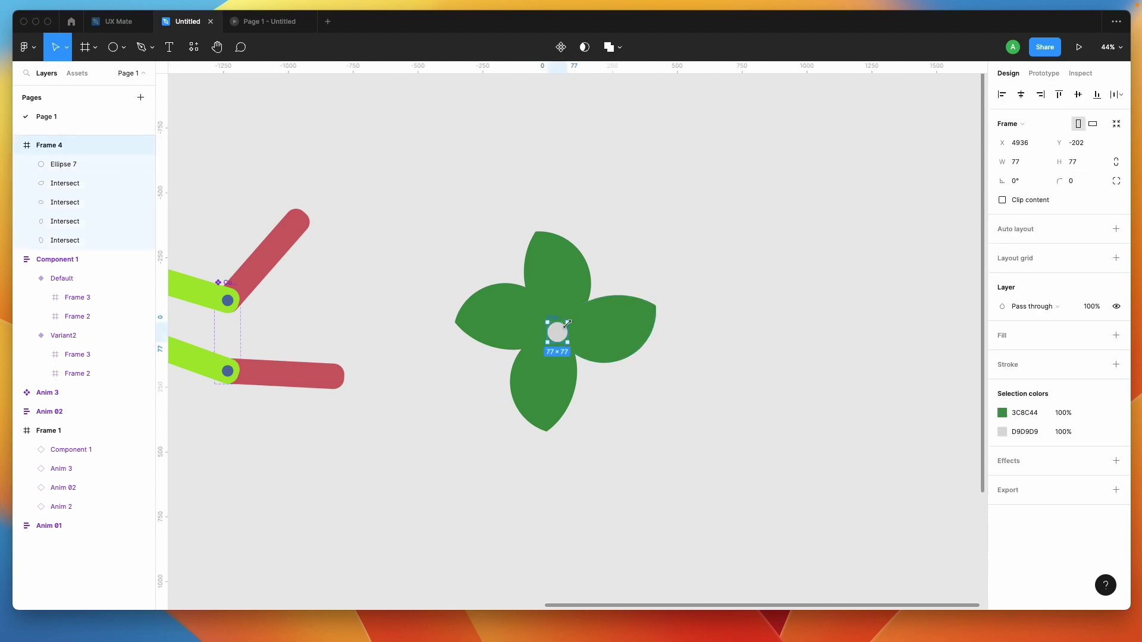
pyautogui.moveTo(575, 319); pyautogui.dragTo(615, 381)
# Move each of the four leaves outward to leave a gap around the central circle
pyautogui.click(579, 289)
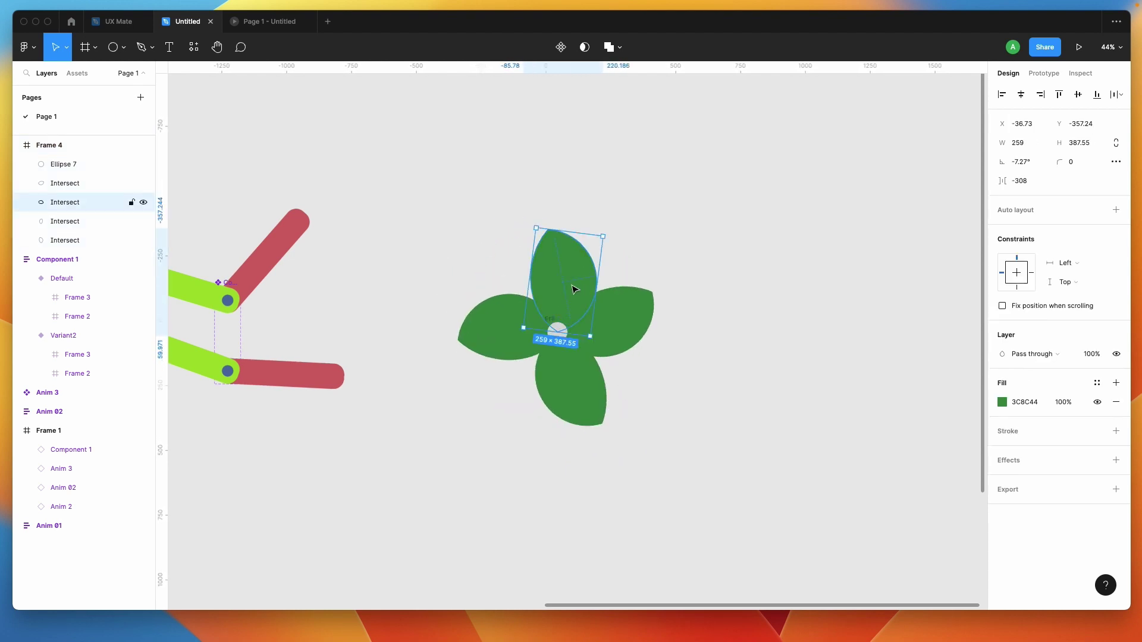
pyautogui.scroll(3, 557, 269)
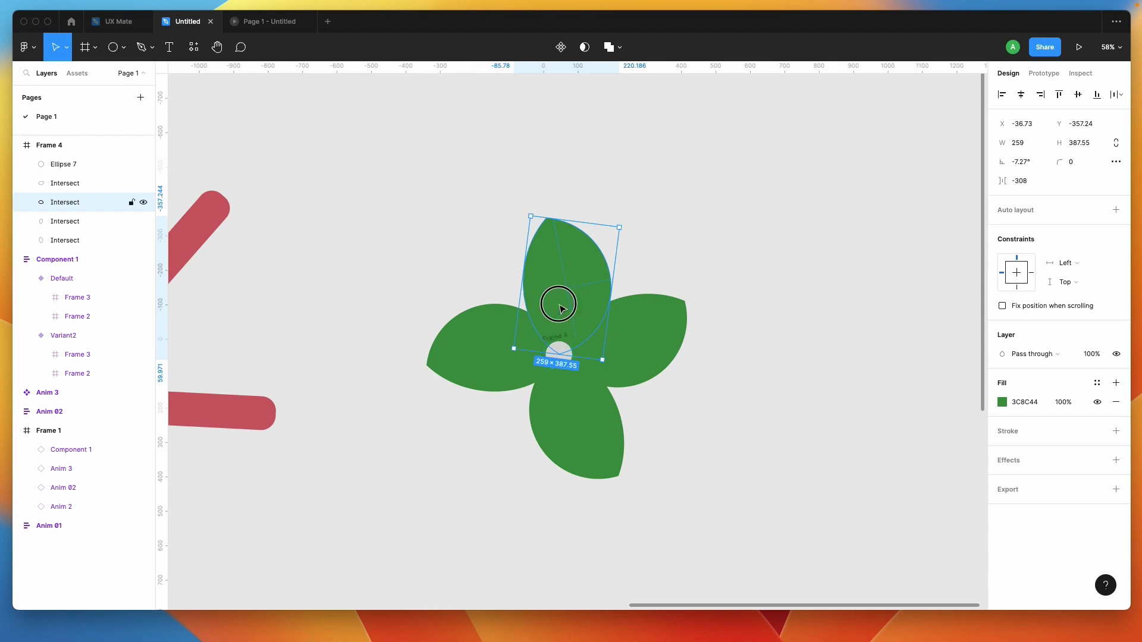
pyautogui.moveTo(559, 309); pyautogui.dragTo(559, 265)
pyautogui.moveTo(624, 339); pyautogui.dragTo(663, 333)
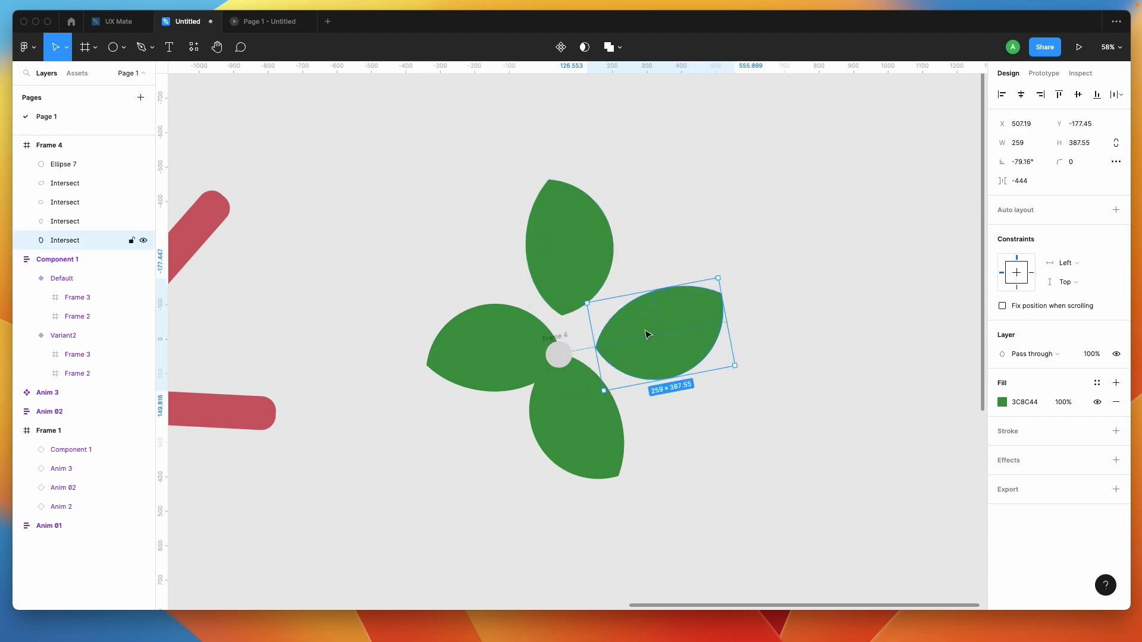
pyautogui.moveTo(461, 349); pyautogui.dragTo(416, 352)
pyautogui.moveTo(589, 440); pyautogui.dragTo(578, 471)
pyautogui.click(653, 452)
# Reset Frame 4's rotation to 0°
pyautogui.scroll(-3, 591, 382)
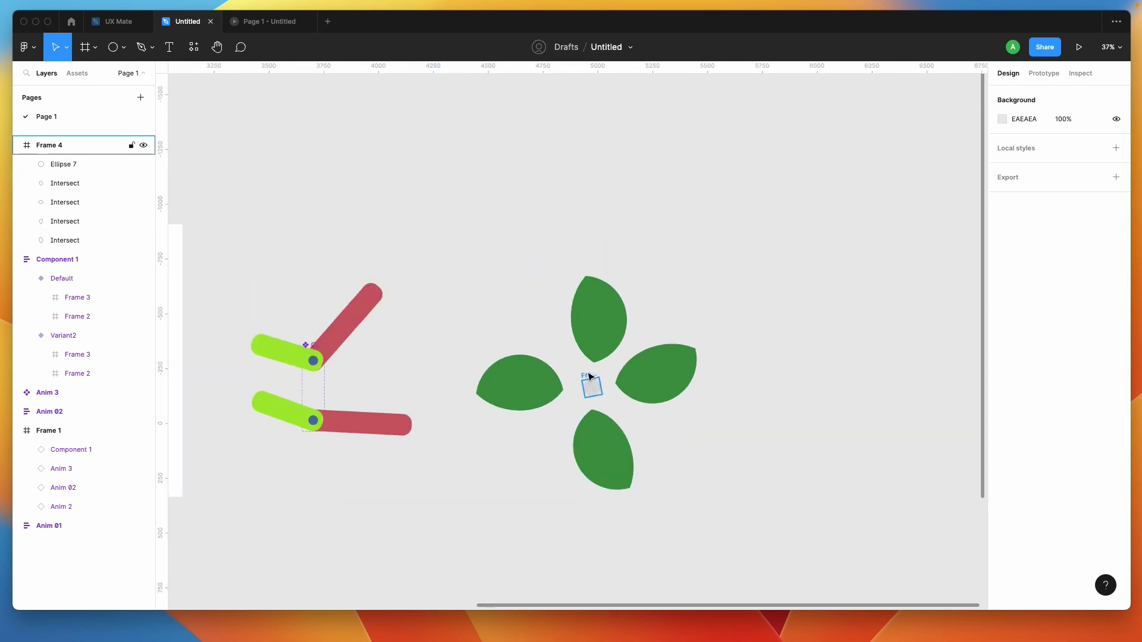
pyautogui.click(591, 377)
pyautogui.click(1033, 181)
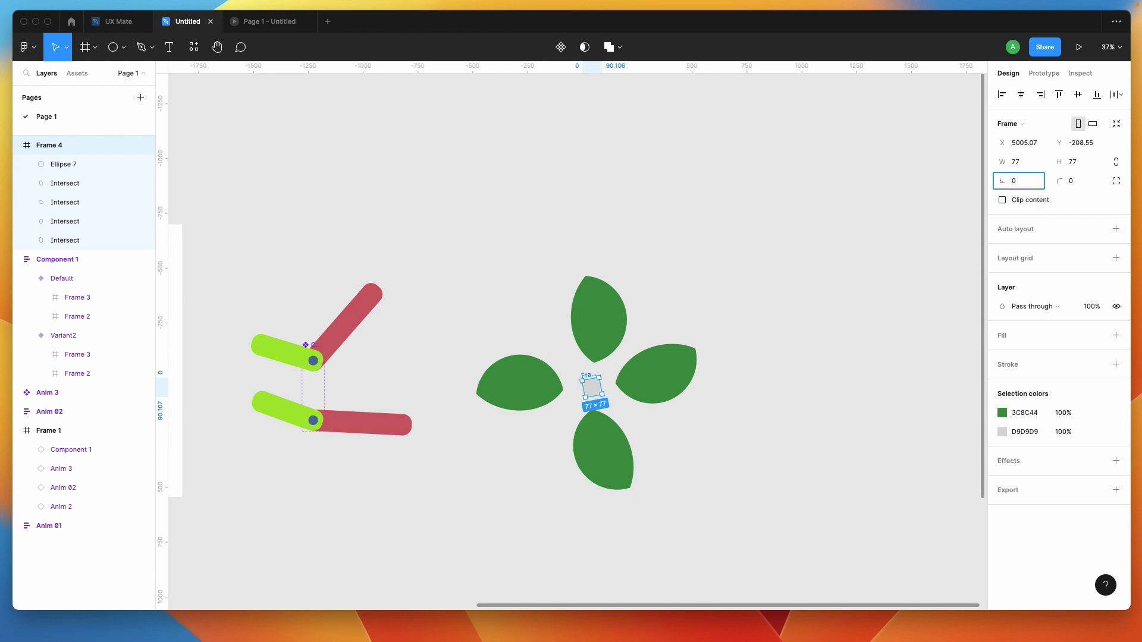
pyautogui.press('Return')
pyautogui.click(637, 409)
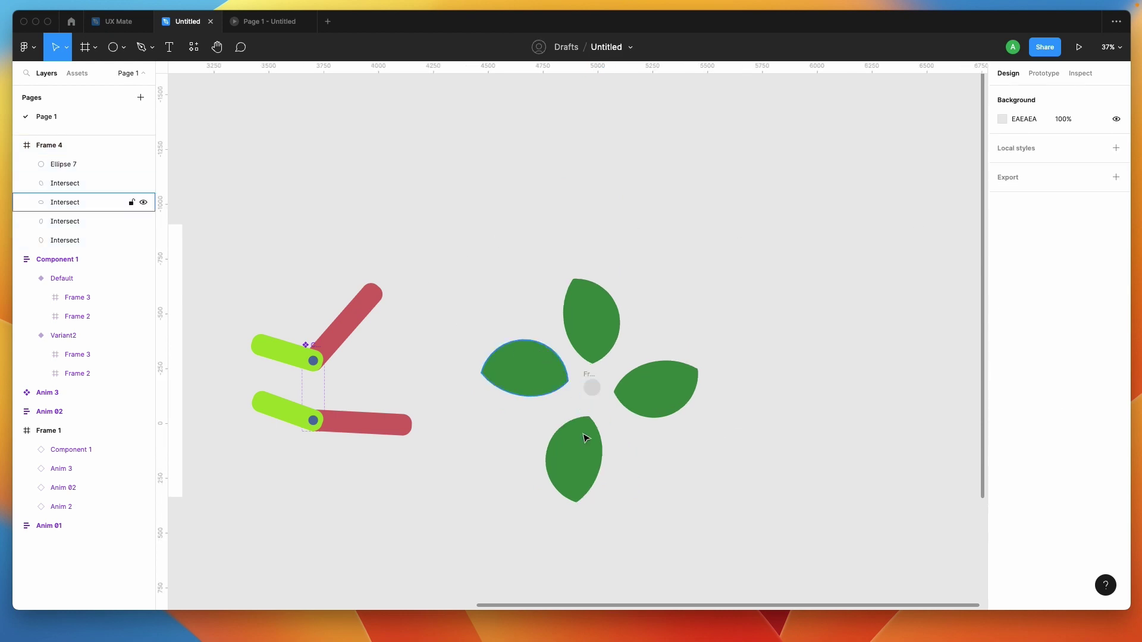
# Move the lower leaf slightly closer to the circle and align it with the upper leaf on their horizontal centers
pyautogui.click(586, 465)
pyautogui.moveTo(581, 460); pyautogui.dragTo(580, 450)
pyautogui.keyDown('shift'); pyautogui.click(606, 348); pyautogui.keyUp('shift')
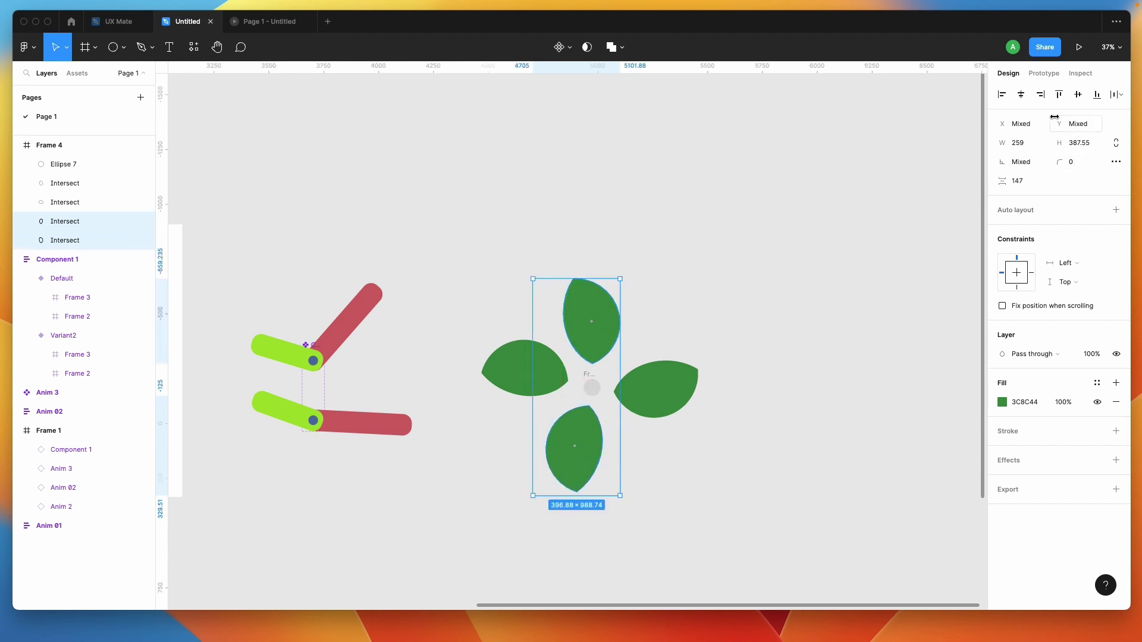
pyautogui.click(1020, 95)
# Align the left and right leaves on their vertical centers
pyautogui.click(654, 400)
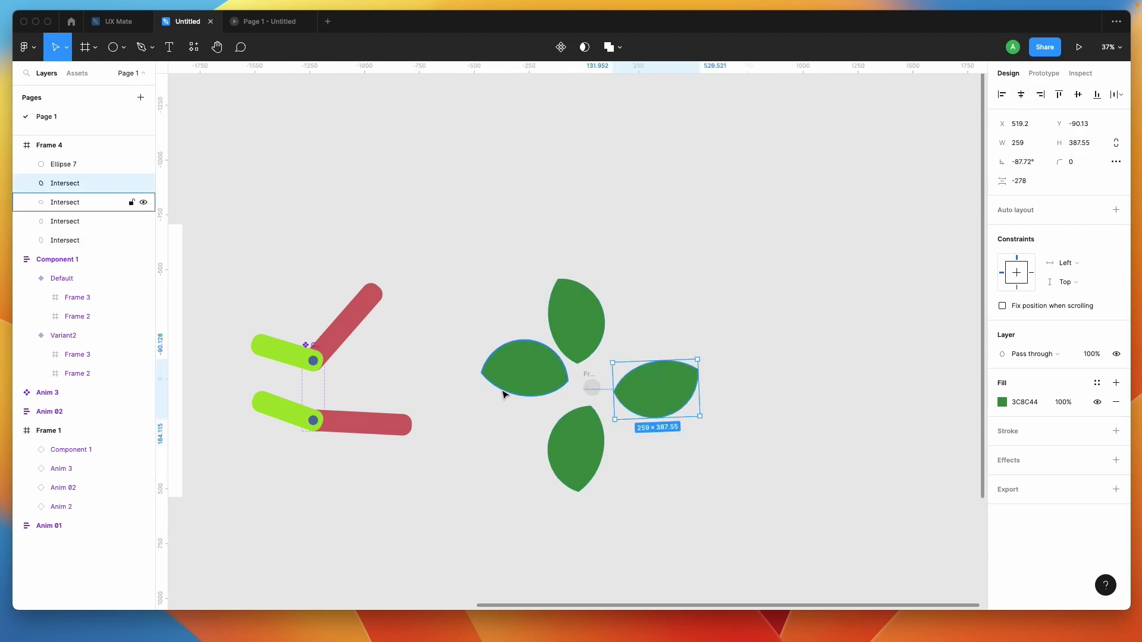
pyautogui.keyDown('shift'); pyautogui.click(516, 380); pyautogui.keyUp('shift')
pyautogui.click(1078, 95)
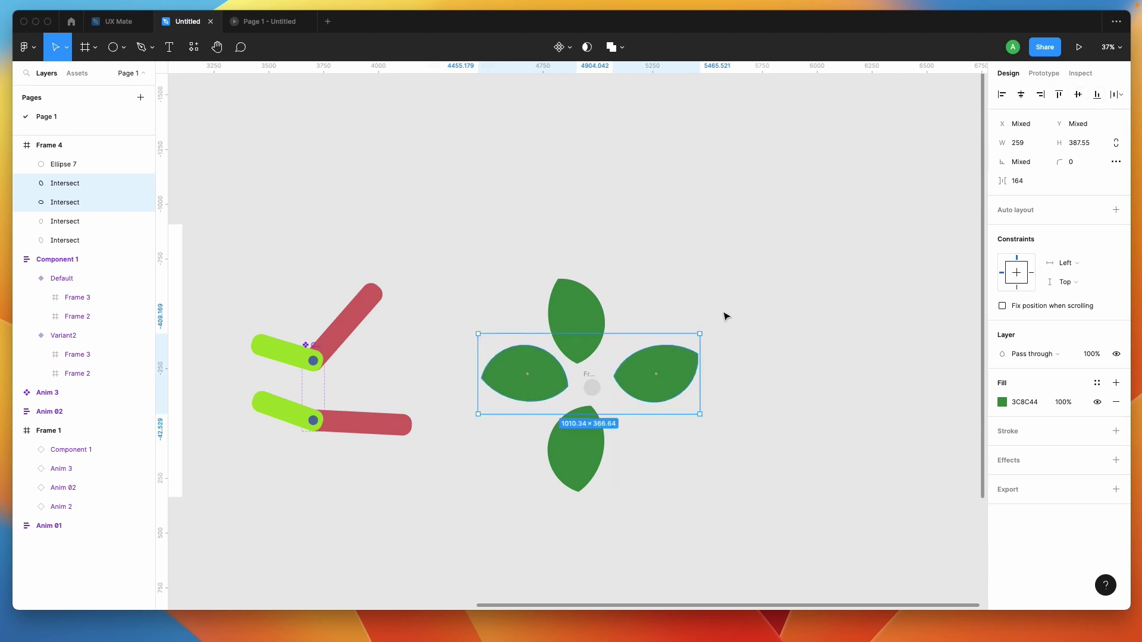
# Nudge the upper and lower leaves together 40 px to the right
pyautogui.click(595, 460)
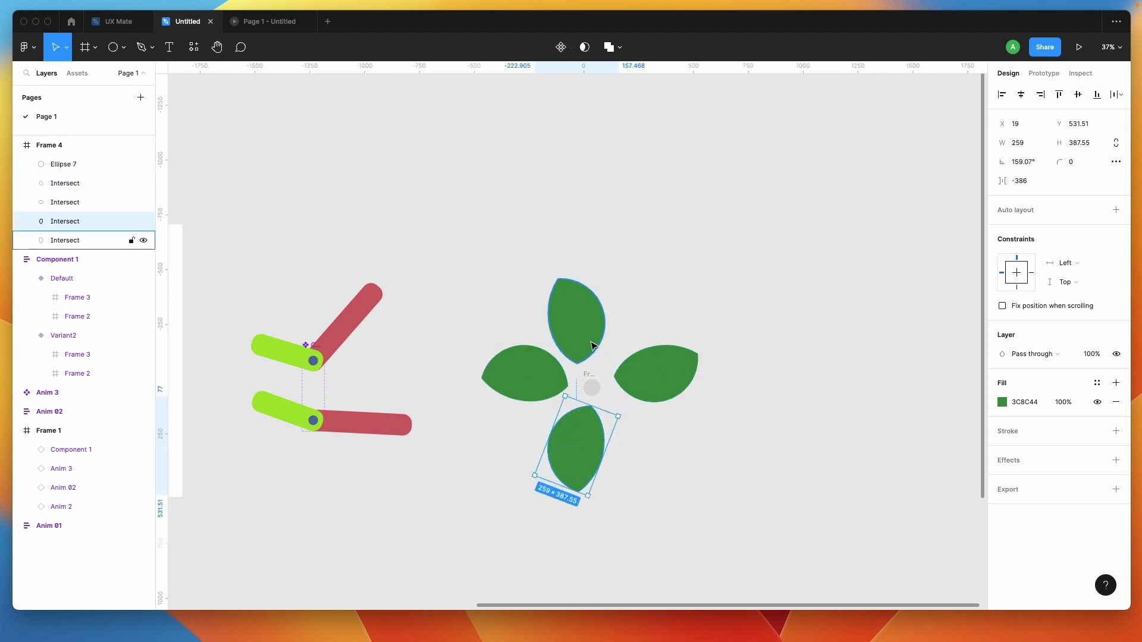
pyautogui.keyDown('shift'); pyautogui.click(594, 349); pyautogui.keyUp('shift')
pyautogui.hotkey('shift', 'Right')
pyautogui.hotkey('shift', 'Right')
pyautogui.hotkey('shift', 'Right')
pyautogui.hotkey('shift', 'Right')
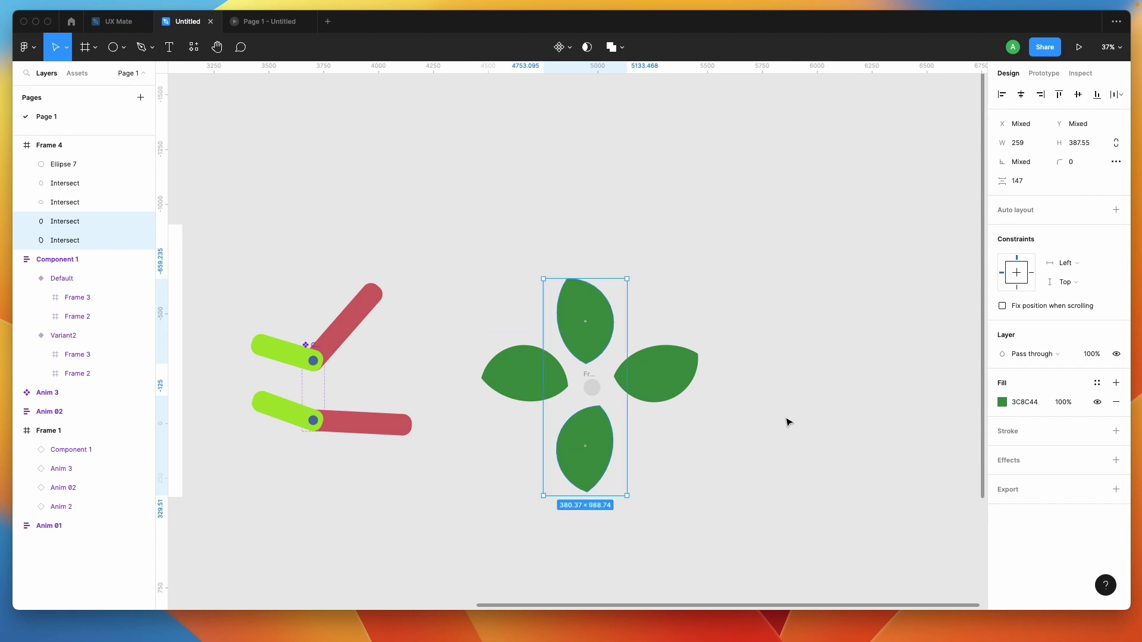
pyautogui.click(787, 422)
# Draw a circle about 46 wide at the lower tip of the upper leaf
pyautogui.click(583, 310)
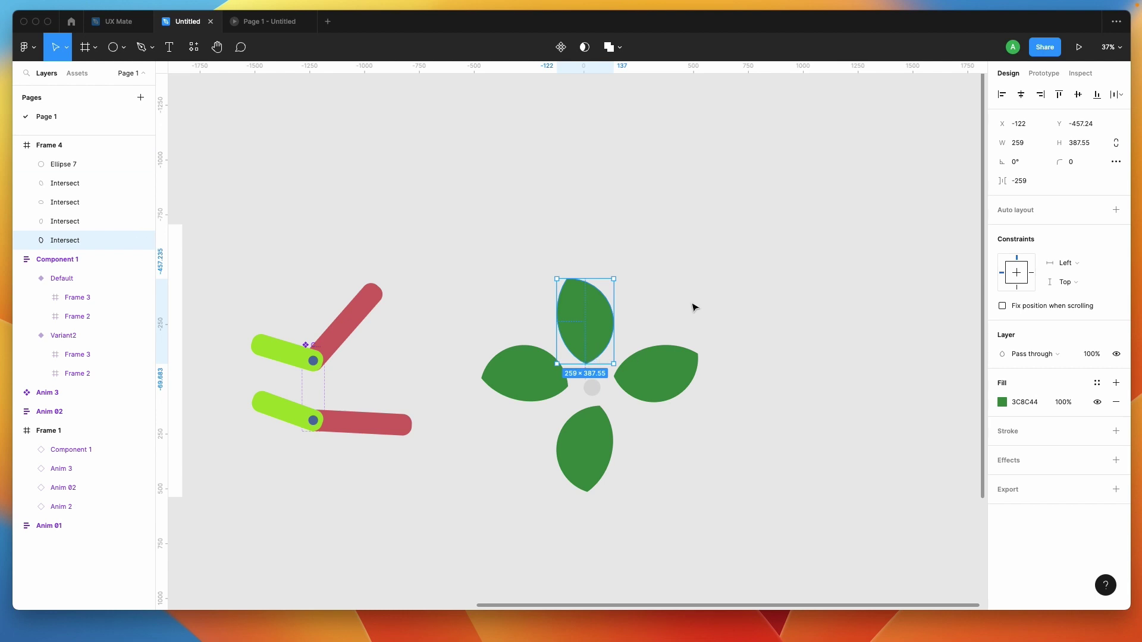
pyautogui.scroll(5, 587, 362)
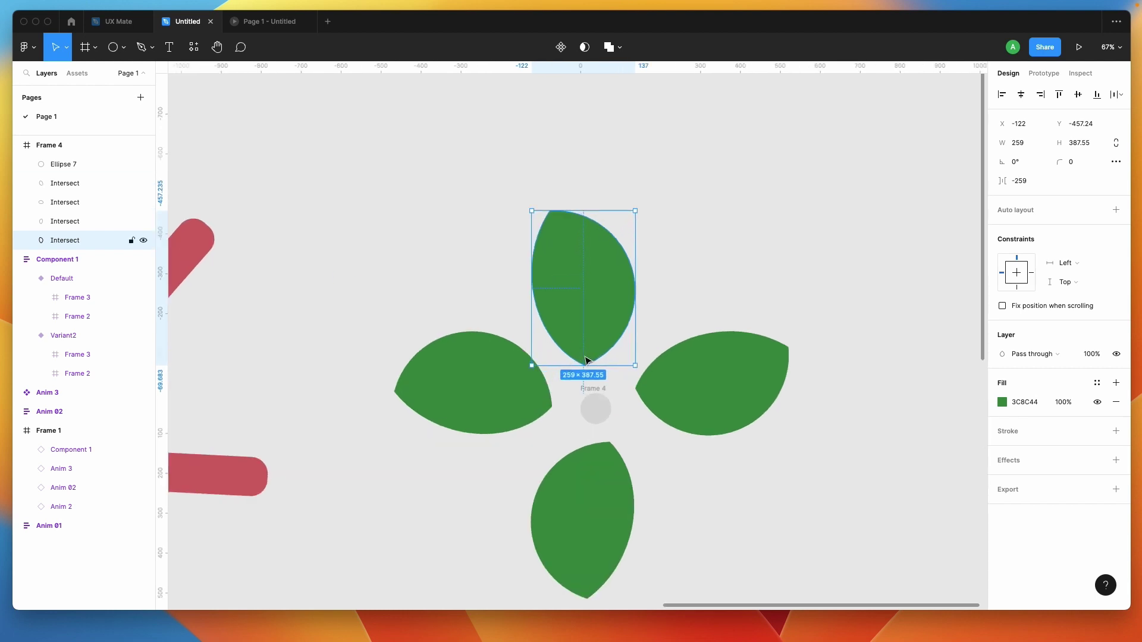
pyautogui.click(113, 47)
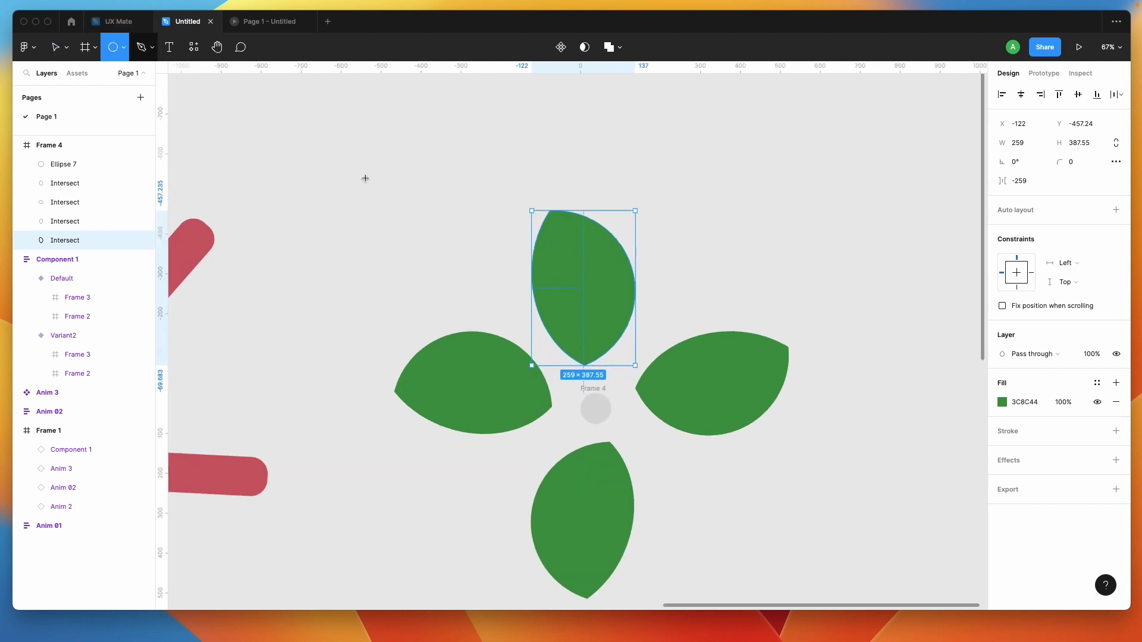
pyautogui.scroll(3, 613, 440)
pyautogui.moveTo(537, 312)
pyautogui.mouseDown()
pyautogui.moveTo(563, 337)
pyautogui.moveTo(572, 331)
pyautogui.mouseUp()
pyautogui.click(571, 328)
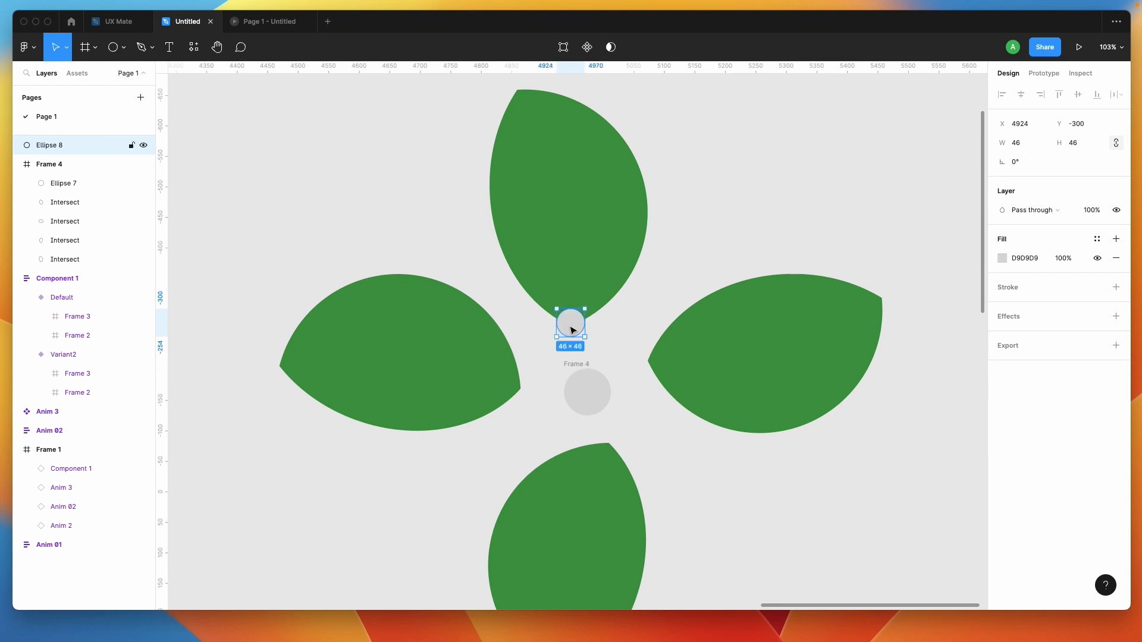
# Wrap the small circle in its own frame, put the upper leaf inside it, and nest that frame in Frame 4
pyautogui.rightClick(571, 327)
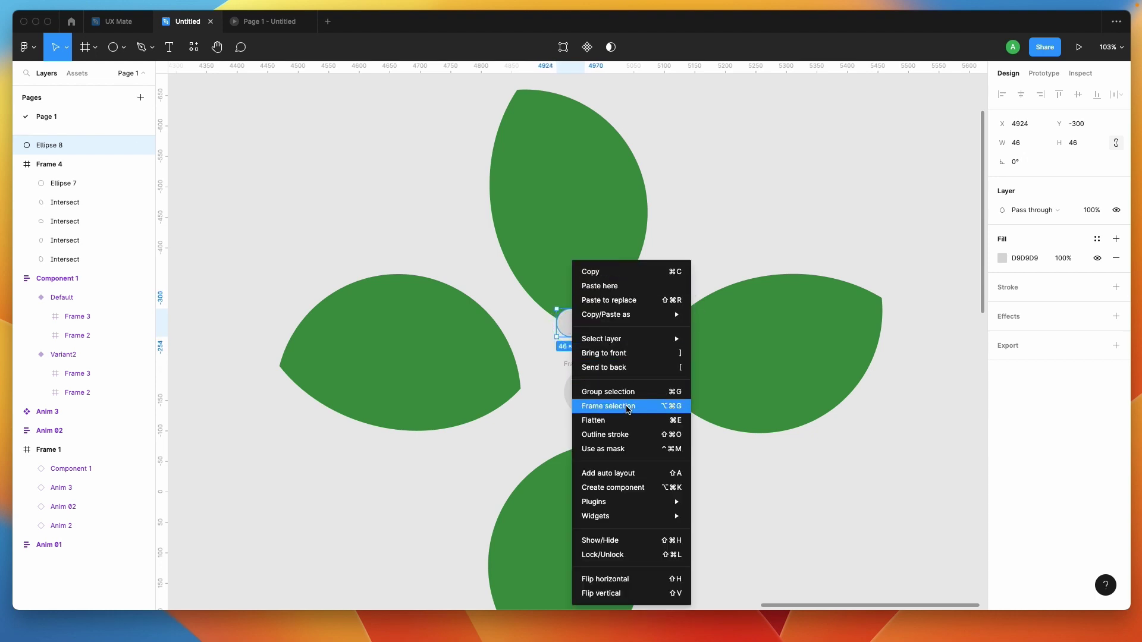
pyautogui.click(628, 408)
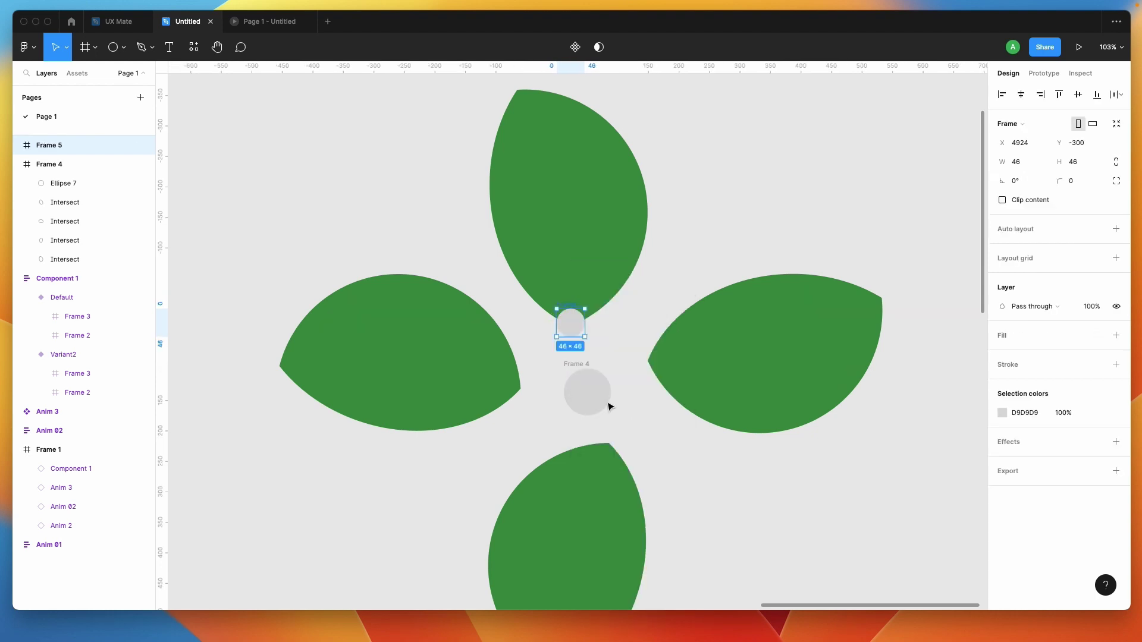
pyautogui.click(539, 212)
pyautogui.moveTo(70, 259); pyautogui.dragTo(85, 213)
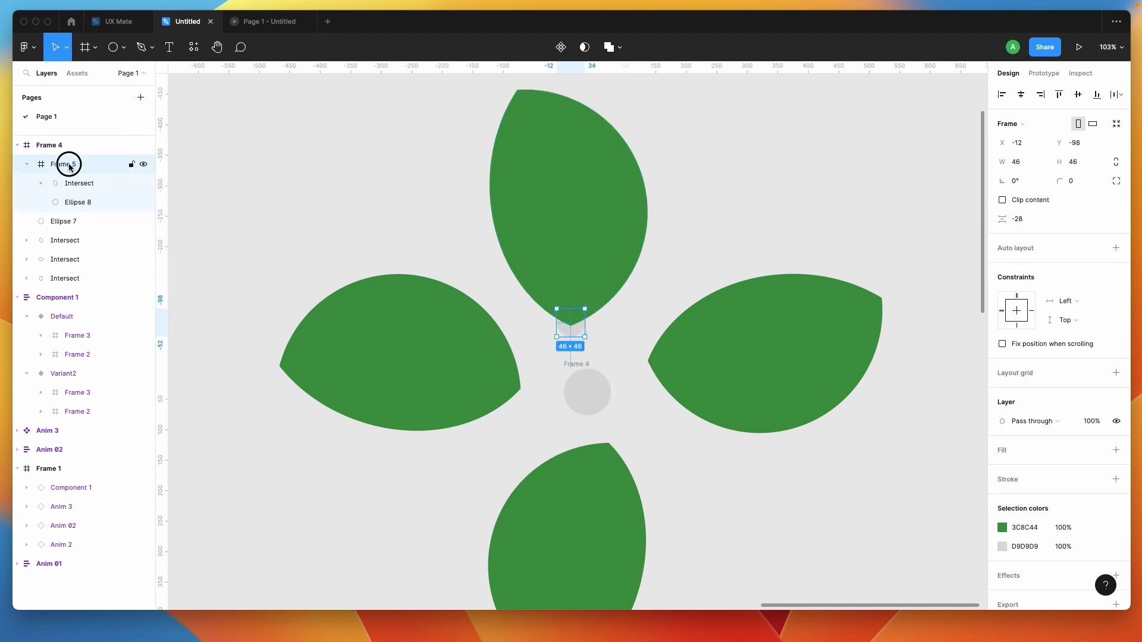
# Try rotating the upper leaf's frame and the whole leaf arrangement about their pivot circles, undoing each rotation
pyautogui.moveTo(588, 304)
pyautogui.mouseDown()
pyautogui.moveTo(537, 315)
pyautogui.moveTo(645, 298)
pyautogui.moveTo(579, 297)
pyautogui.mouseUp()
pyautogui.press('super+z')
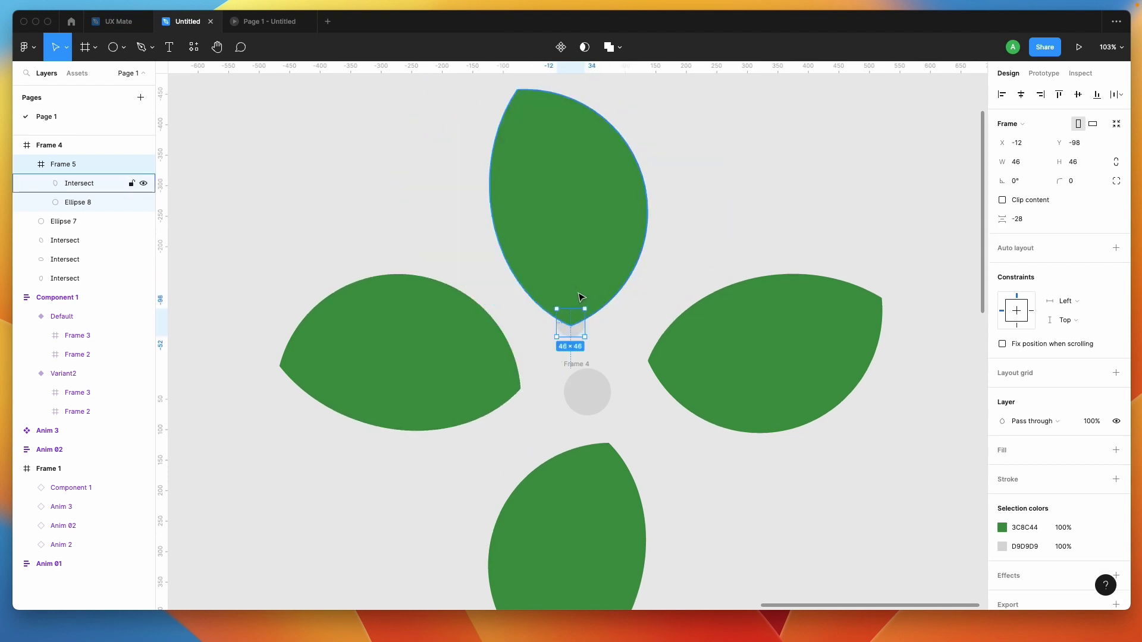
pyautogui.click(602, 384)
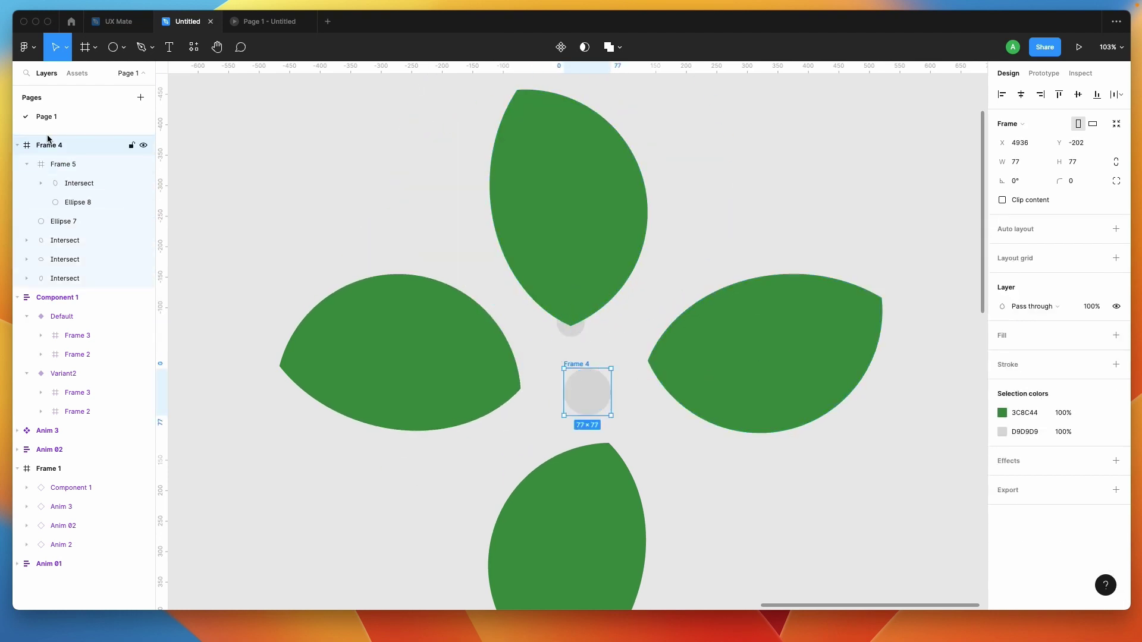
pyautogui.moveTo(616, 367); pyautogui.dragTo(569, 436)
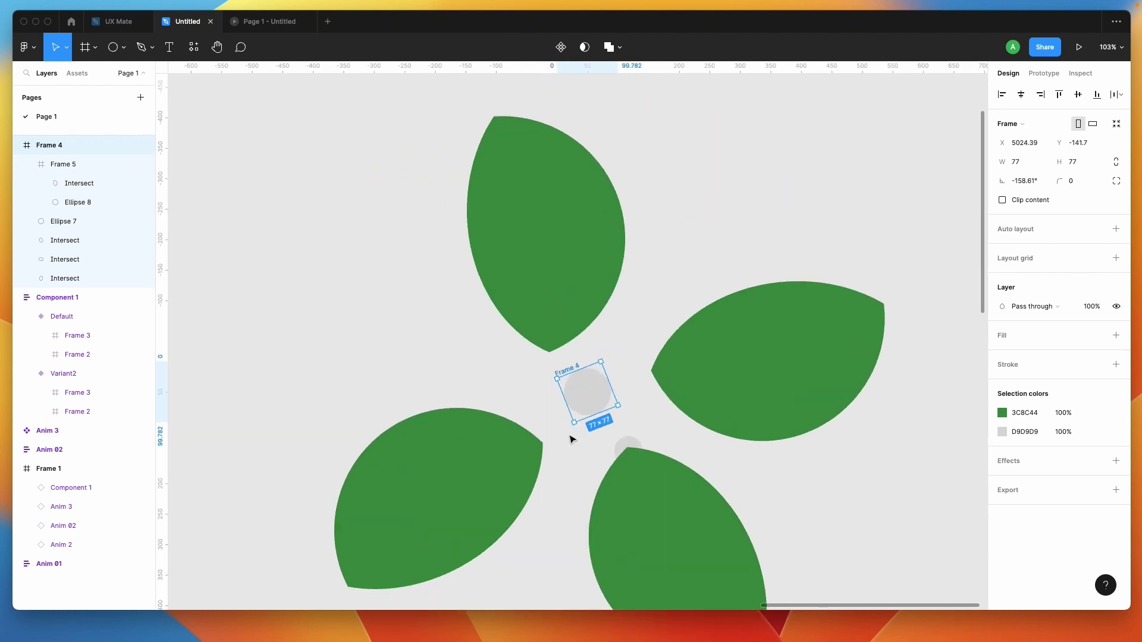
pyautogui.press('super+z')
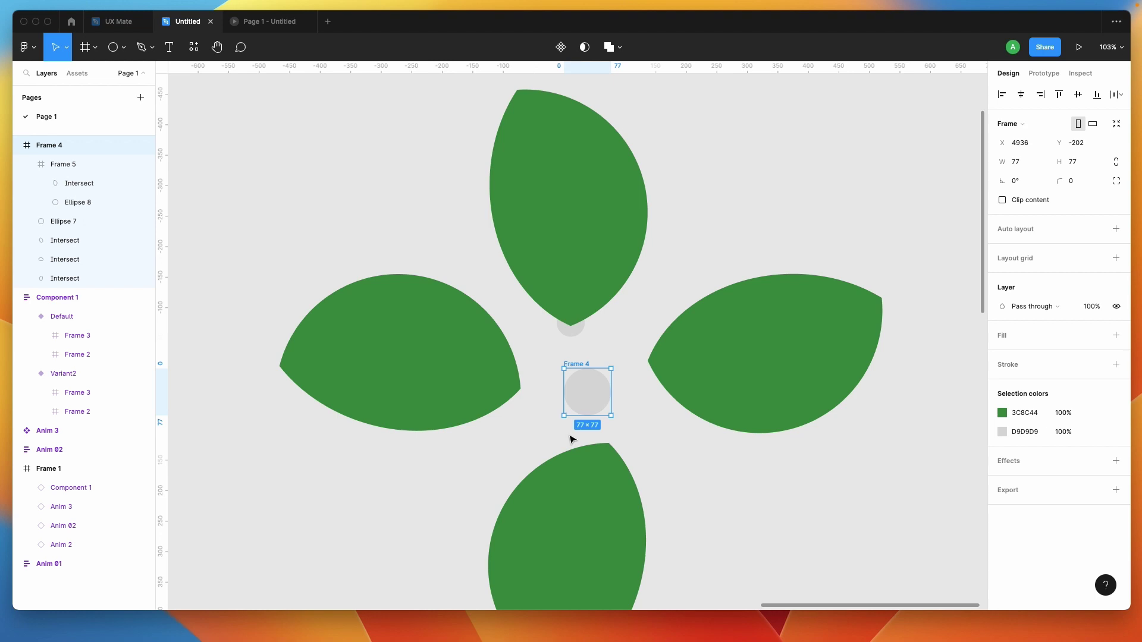
# Turn the whole leaf arrangement, Frame 4, into a component
pyautogui.click(407, 197)
pyautogui.scroll(-5, 415, 201)
pyautogui.click(476, 262)
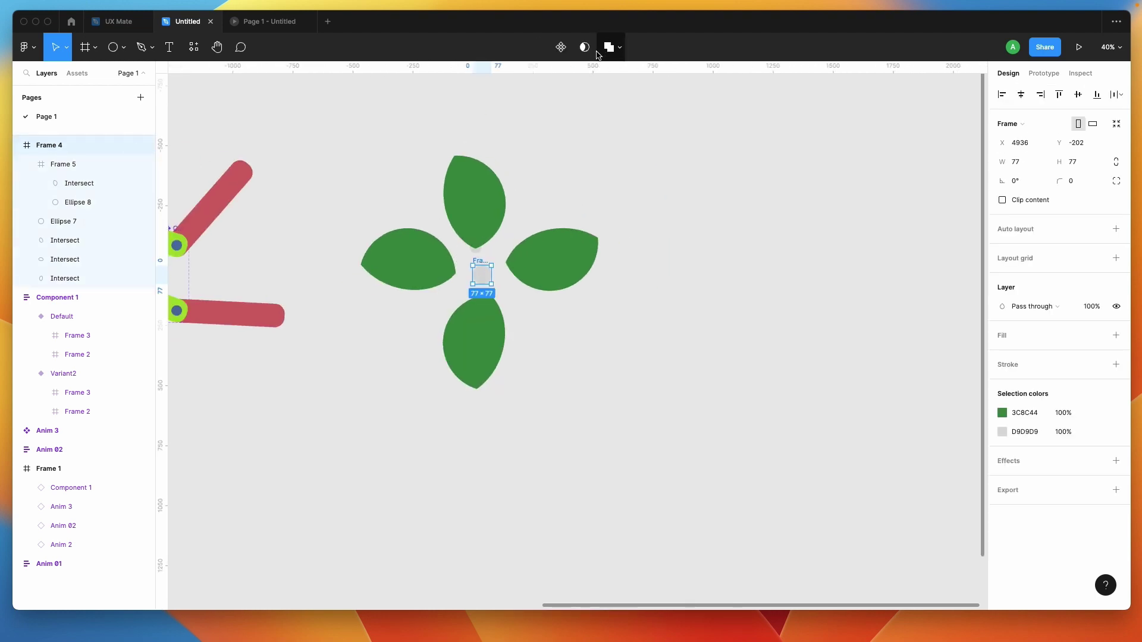
pyautogui.click(560, 47)
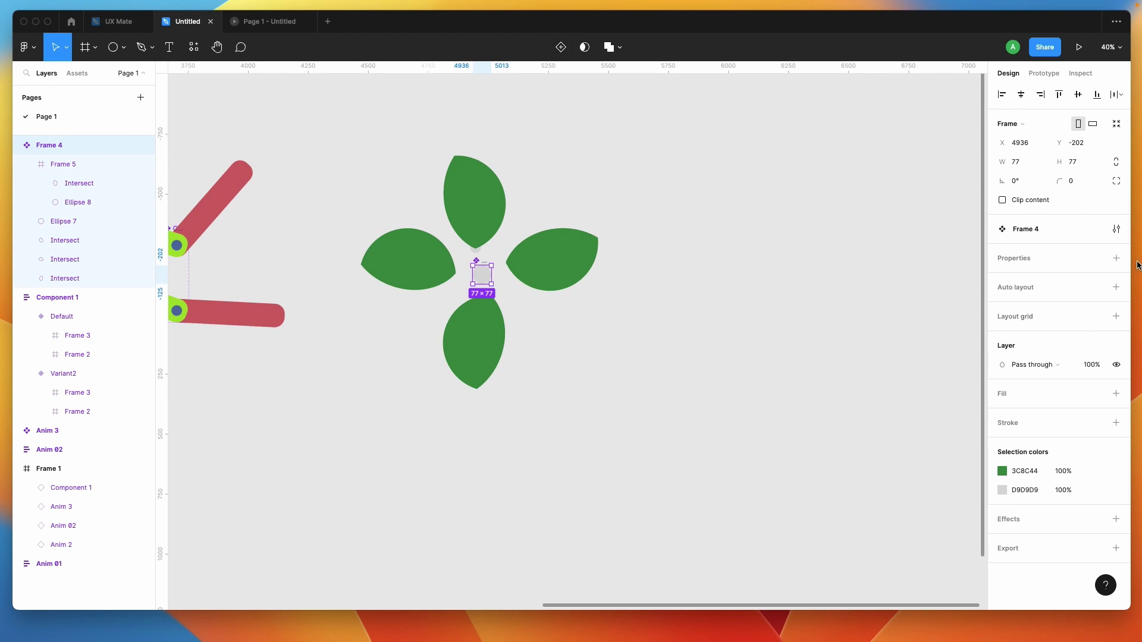
pyautogui.click(1116, 258)
pyautogui.click(1052, 306)
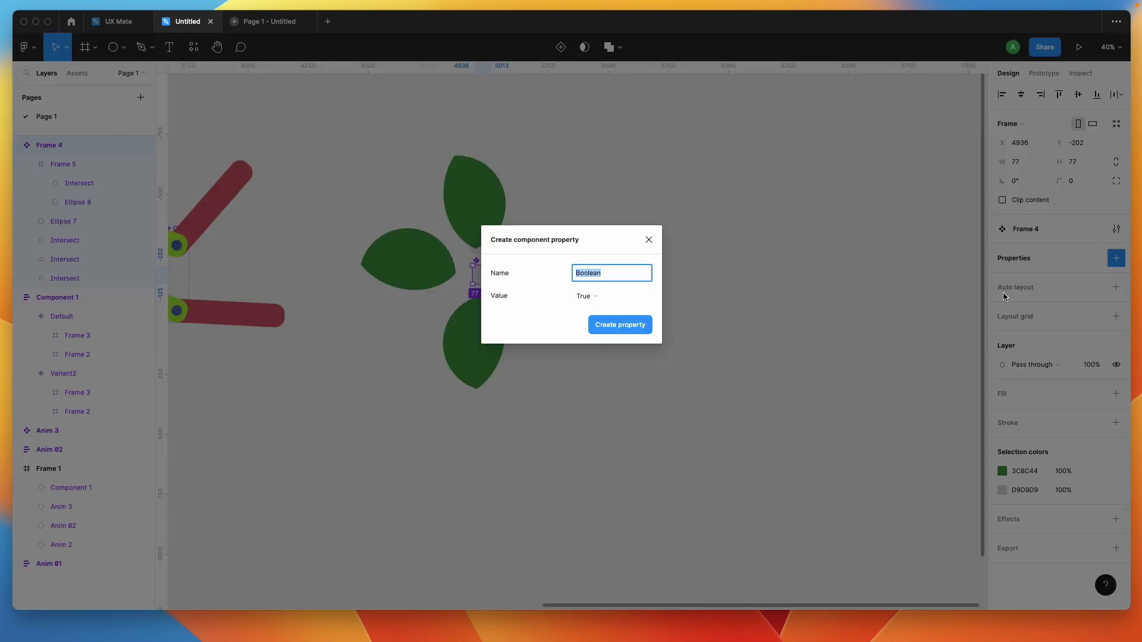
pyautogui.click(649, 240)
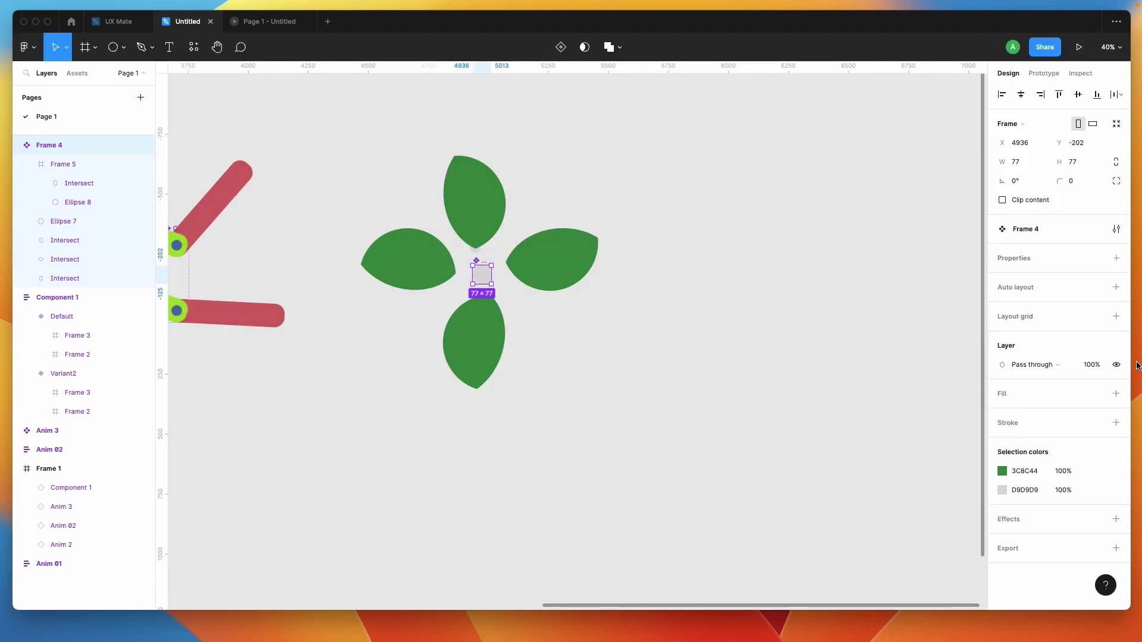
# Add a variant property to the Frame 4 component and give its set a vertical auto layout with 80 spacing
pyautogui.click(1116, 258)
pyautogui.click(1047, 297)
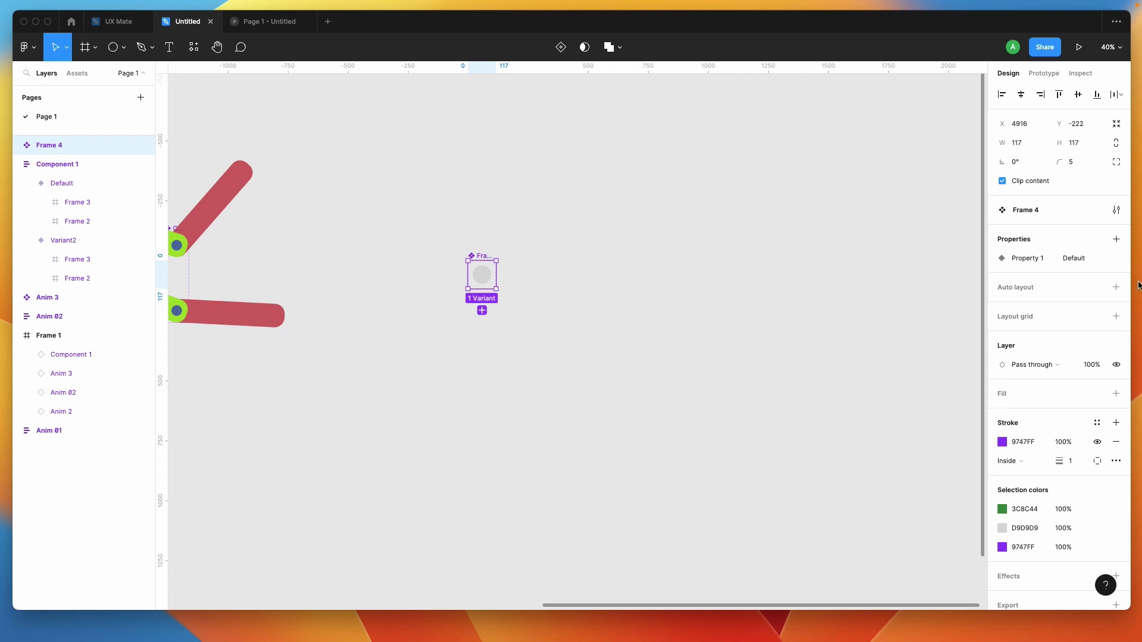
pyautogui.click(1115, 289)
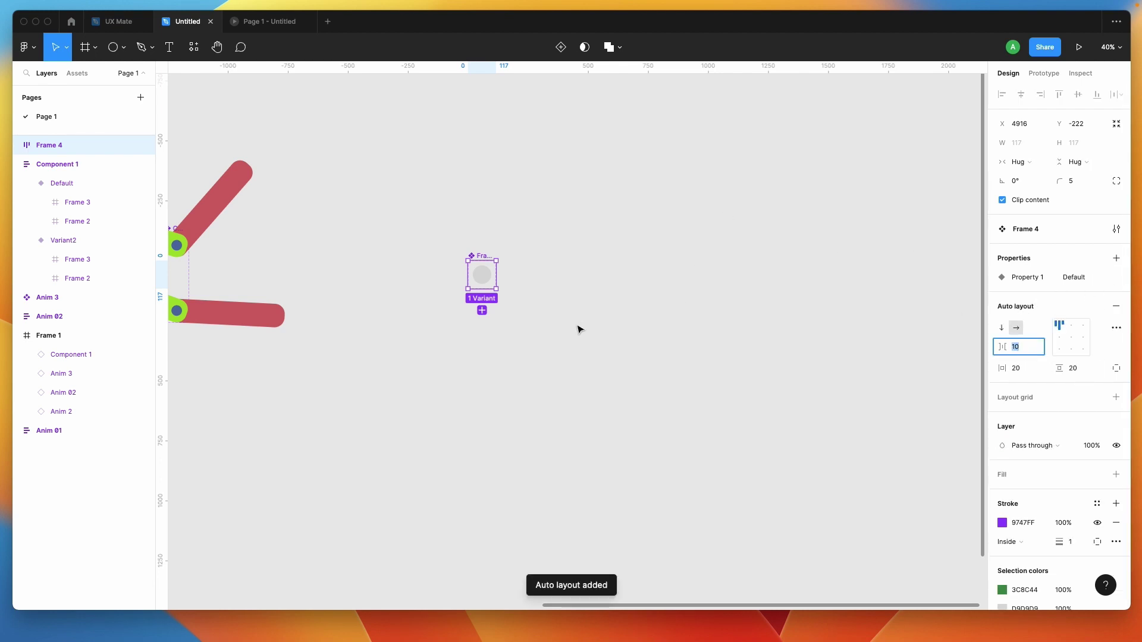
pyautogui.click(1001, 327)
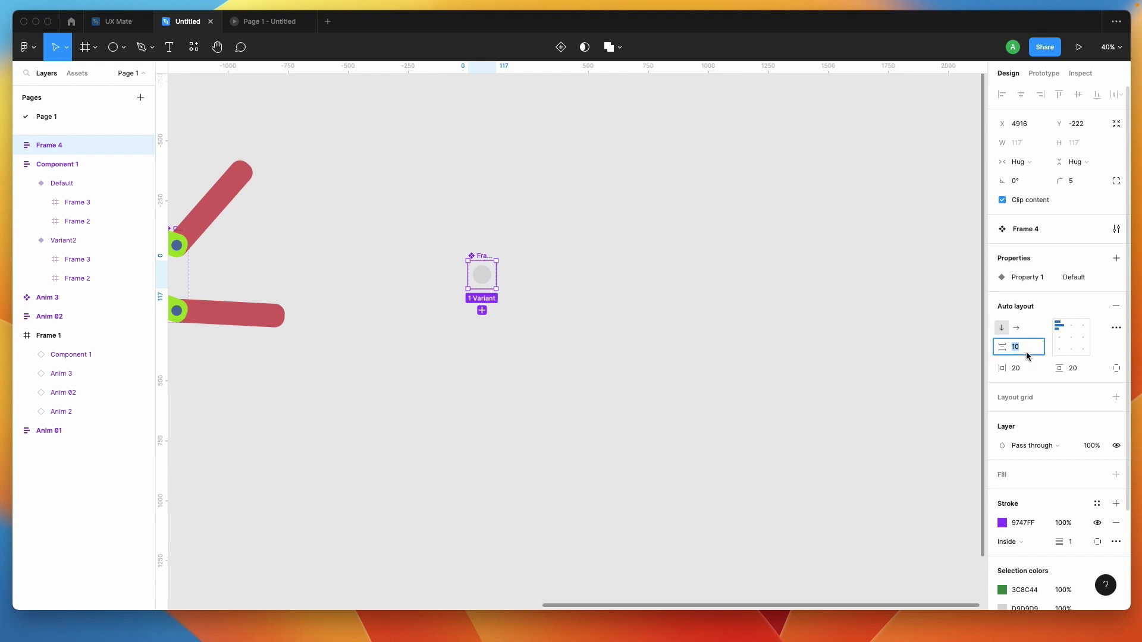
pyautogui.write('20')
pyautogui.press('Return')
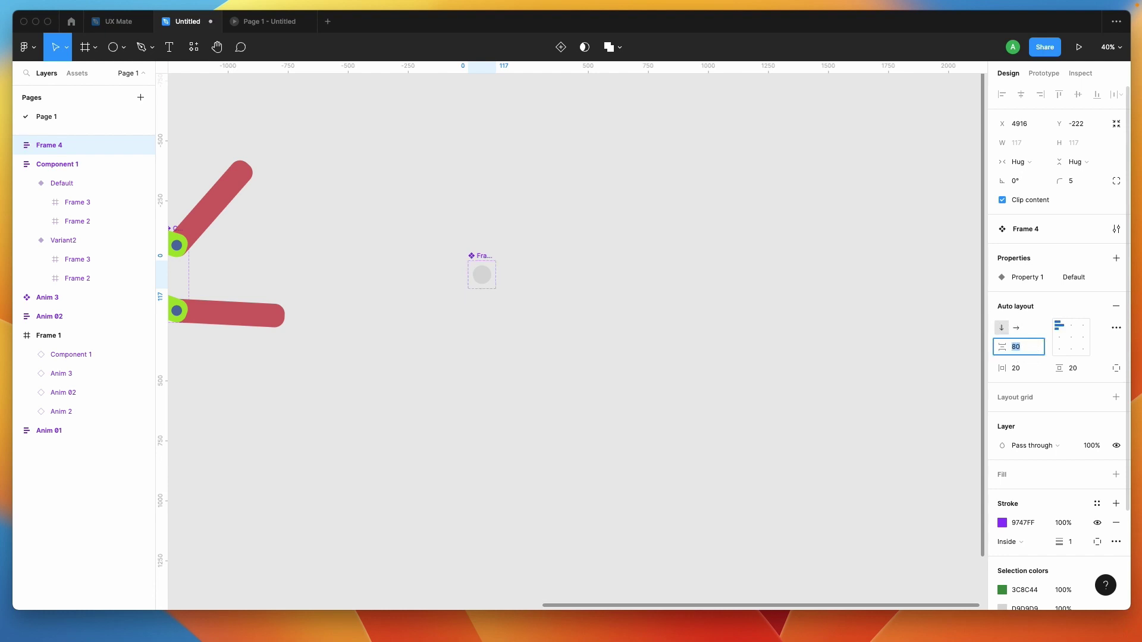
# Turn off content clipping on the Frame 4 component set and add a second variant below the default one
pyautogui.click(1002, 199)
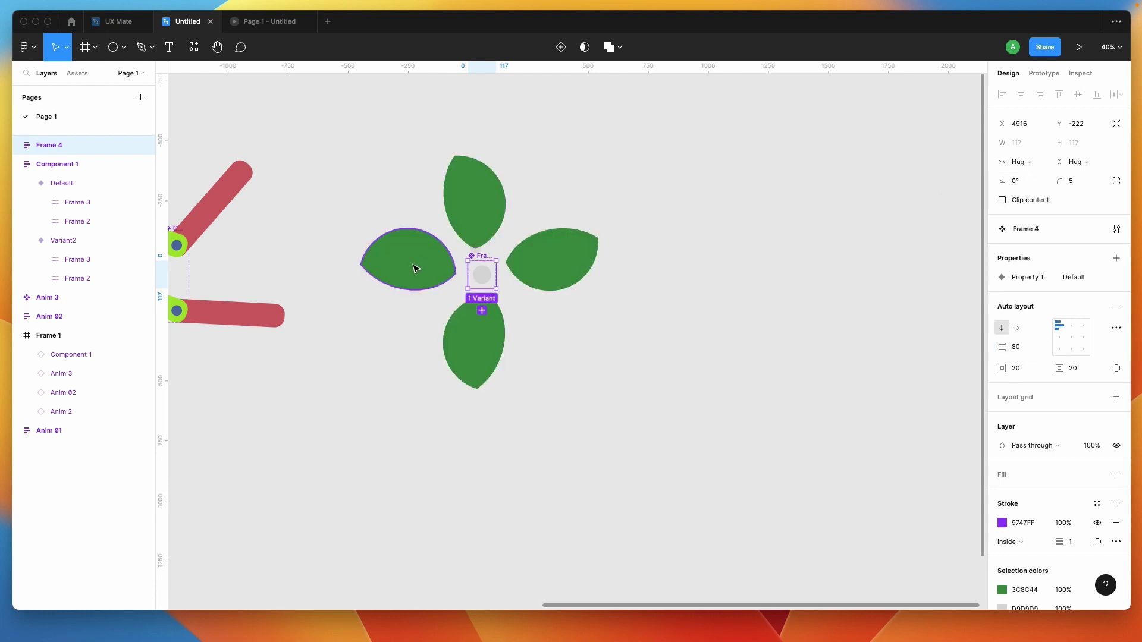
pyautogui.click(856, 402)
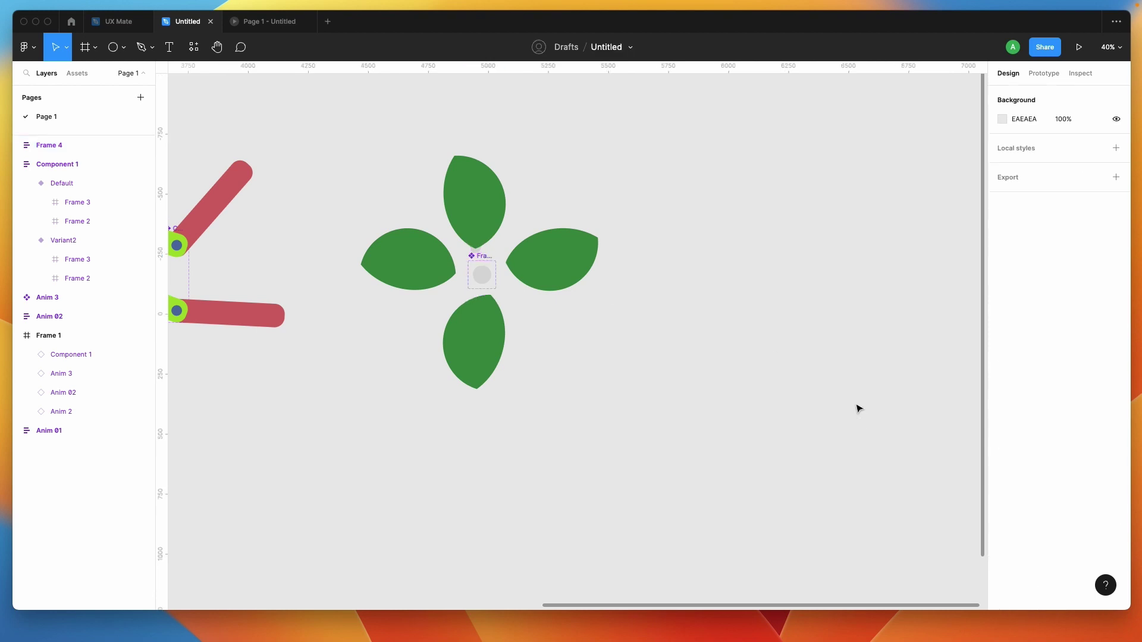
pyautogui.click(484, 270)
pyautogui.click(482, 311)
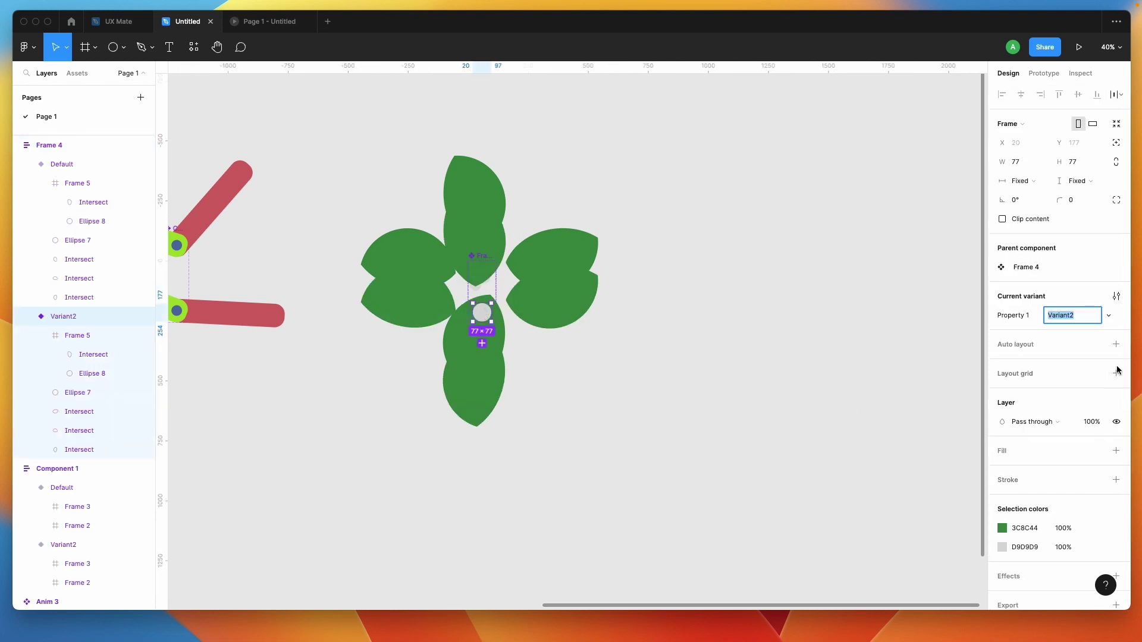
pyautogui.click(632, 382)
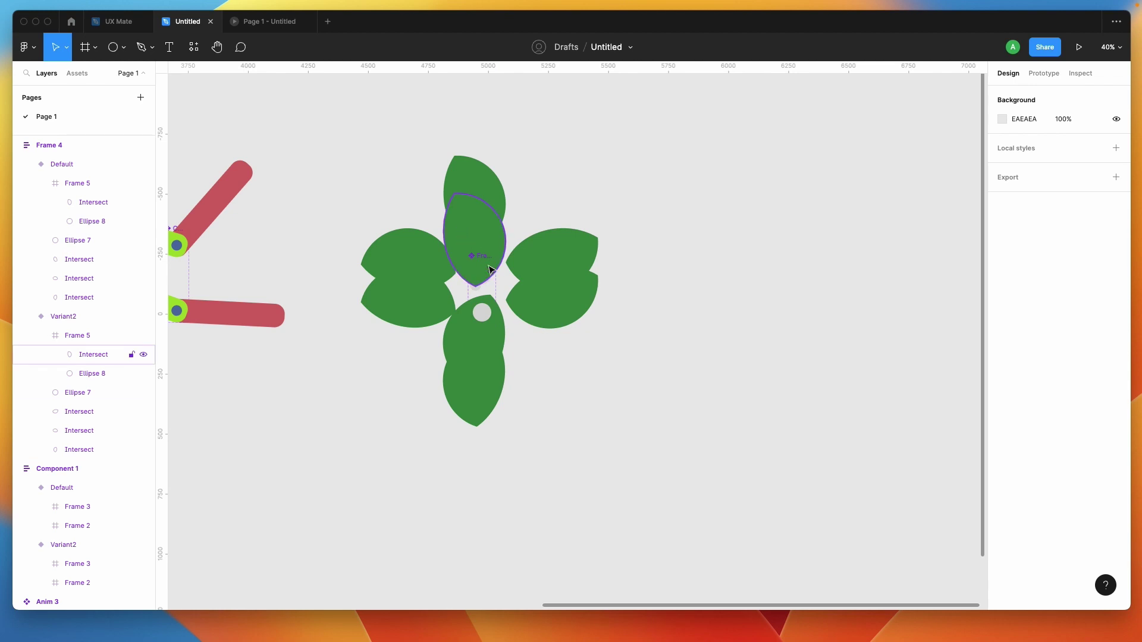
# Increase the vertical spacing between the two Frame 4 variants to 750
pyautogui.click(635, 348)
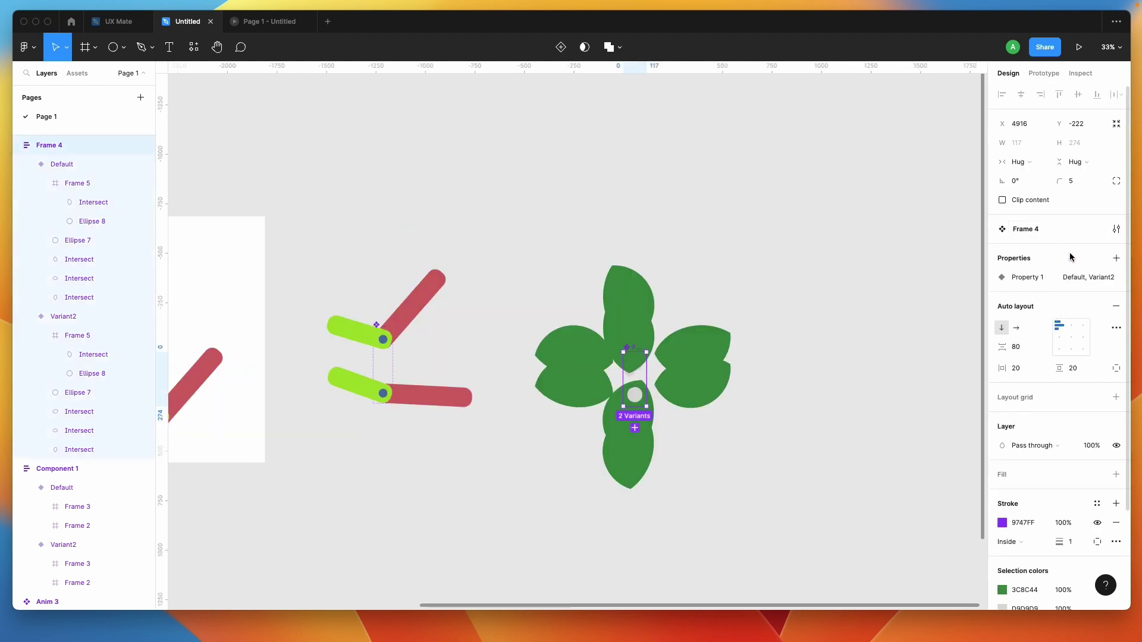
pyautogui.click(1031, 348)
pyautogui.hotkey('shift', 'Up')
pyautogui.hotkey('shift', 'Up')
pyautogui.hotkey('shift', 'Up')
pyautogui.hotkey('shift', 'Up')
pyautogui.hotkey('shift', 'Up')
pyautogui.hotkey('shift', 'Up')
pyautogui.hotkey('shift', 'Up')
pyautogui.hotkey('shift', 'Up')
pyautogui.hotkey('shift', 'Up')
pyautogui.hotkey('shift', 'Up')
pyautogui.hotkey('shift', 'Up')
pyautogui.hotkey('shift', 'Up')
pyautogui.hotkey('shift', 'Up')
pyautogui.hotkey('shift', 'Up')
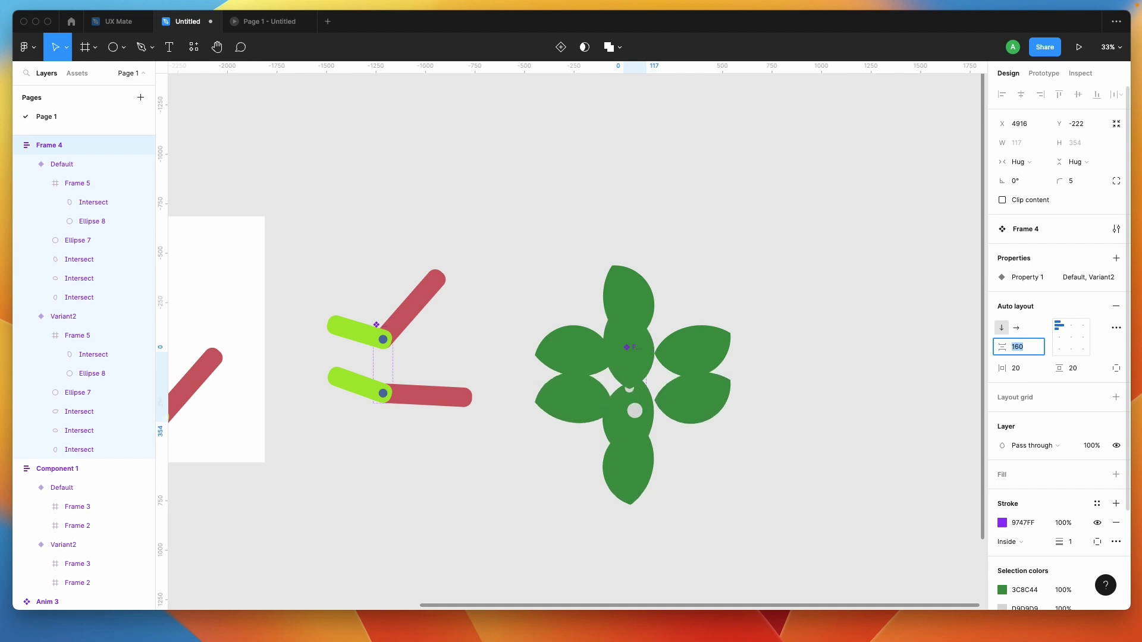
pyautogui.hotkey('shift', 'Up')
pyautogui.hotkey('shift', 'Up')
pyautogui.hotkey('shift', 'Up')
pyautogui.hotkey('shift', 'Up')
pyautogui.hotkey('shift', 'Up')
pyautogui.hotkey('shift', 'Up')
pyautogui.hotkey('shift', 'Up')
pyautogui.hotkey('shift', 'Up')
pyautogui.hotkey('shift', 'Up')
pyautogui.hotkey('shift', 'Up')
pyautogui.hotkey('shift', 'Up')
pyautogui.hotkey('shift', 'Up')
pyautogui.hotkey('shift', 'Up')
pyautogui.hotkey('shift', 'Up')
pyautogui.hotkey('shift', 'Up')
pyautogui.hotkey('shift', 'Up')
pyautogui.hotkey('shift', 'Up')
pyautogui.hotkey('shift', 'Up')
pyautogui.hotkey('shift', 'Up')
pyautogui.hotkey('shift', 'Up')
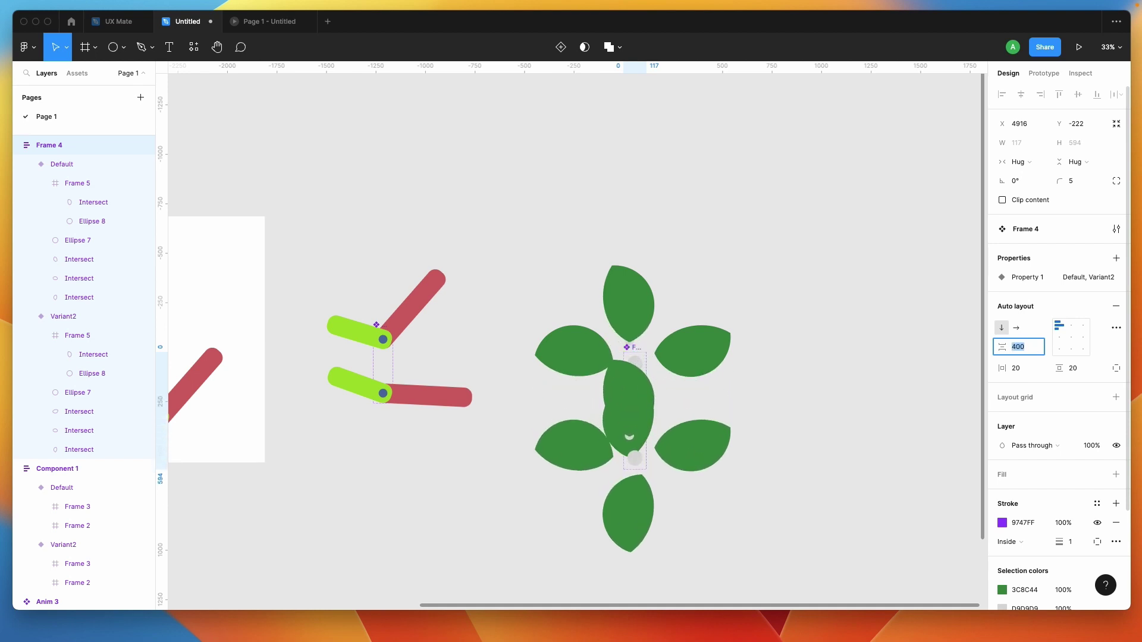
pyautogui.hotkey('shift', 'Up')
pyautogui.hotkey('shift', 'Up')
pyautogui.hotkey('shift', 'Up')
pyautogui.hotkey('shift', 'Up')
pyautogui.hotkey('shift', 'Up')
pyautogui.hotkey('shift', 'Up')
pyautogui.hotkey('shift', 'Up')
pyautogui.hotkey('shift', 'Up')
pyautogui.hotkey('shift', 'Up')
pyautogui.hotkey('shift', 'Up')
pyautogui.hotkey('shift', 'Up')
pyautogui.hotkey('shift', 'Up')
pyautogui.hotkey('shift', 'Up')
pyautogui.hotkey('shift', 'Up')
pyautogui.hotkey('shift', 'Up')
pyautogui.hotkey('shift', 'Up')
pyautogui.hotkey('shift', 'Up')
pyautogui.hotkey('shift', 'Up')
pyautogui.hotkey('shift', 'Up')
pyautogui.hotkey('shift', 'Up')
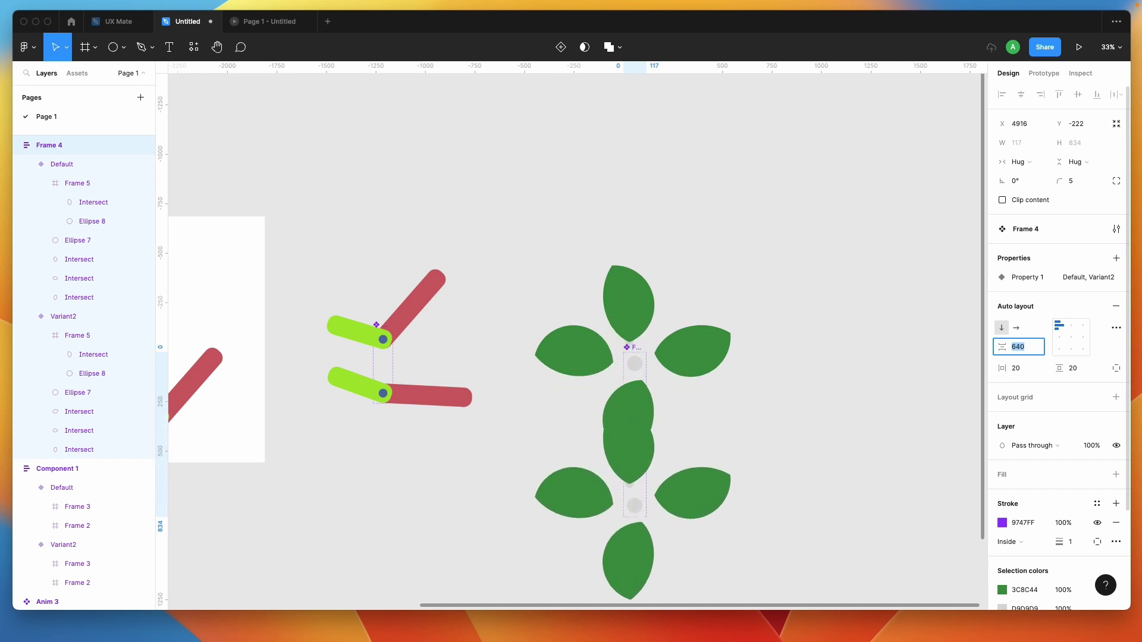
pyautogui.hotkey('shift', 'Up')
pyautogui.hotkey('shift', 'Up')
pyautogui.hotkey('shift', 'Up')
pyautogui.hotkey('shift', 'Up')
pyautogui.hotkey('shift', 'Up')
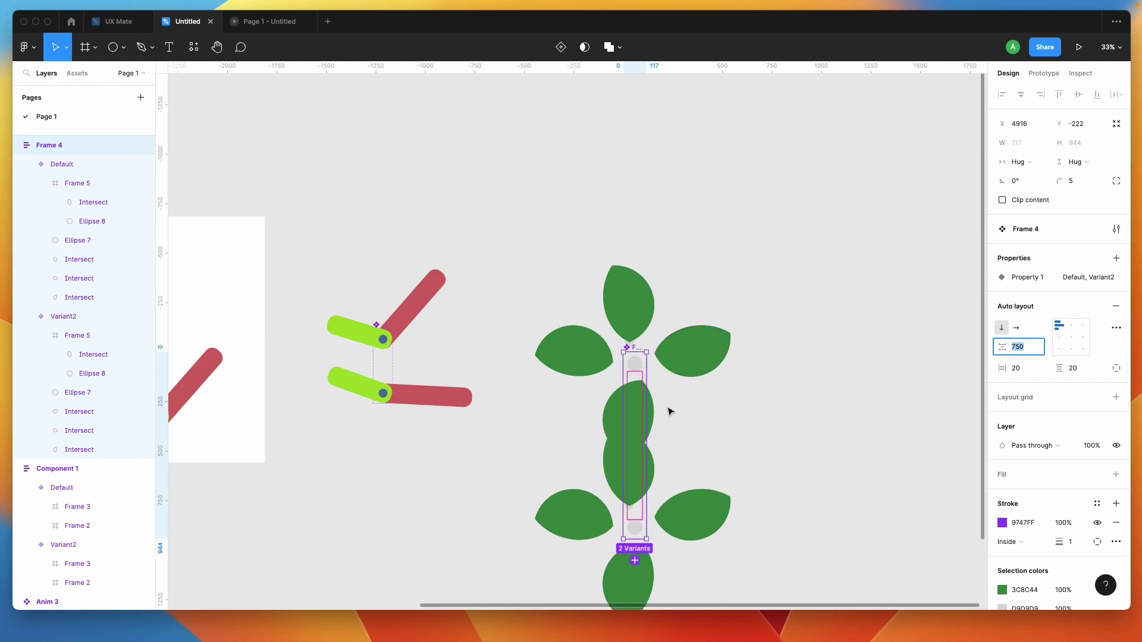
# Delete the lower leaf from both the Default and Variant2 leaf arrangements
pyautogui.scroll(5, 654, 413)
pyautogui.click(622, 393)
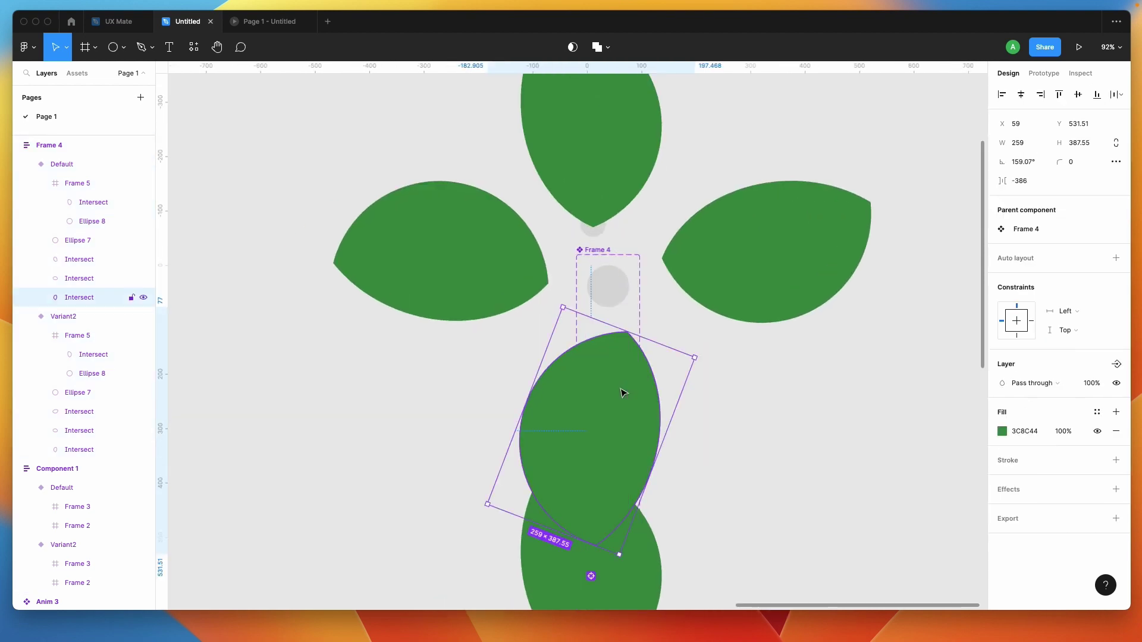
pyautogui.press('Delete')
pyautogui.scroll(-6, 622, 392)
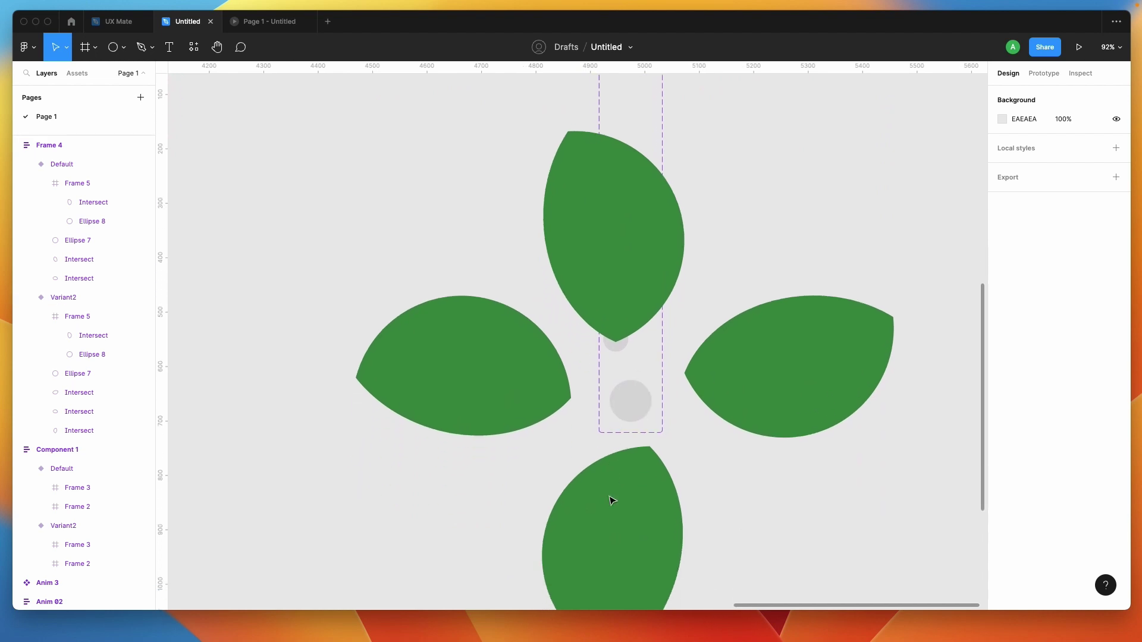
pyautogui.click(612, 507)
pyautogui.press('Delete')
pyautogui.scroll(-6, 608, 511)
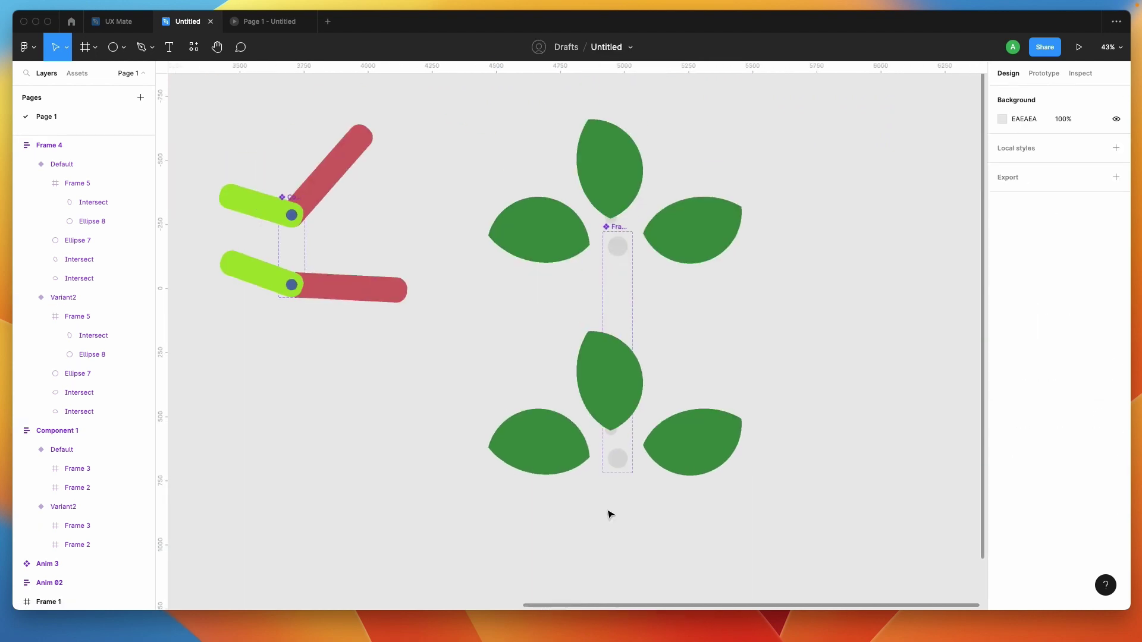
# Increase the vertical spacing between the two three-leaf variants to 930
pyautogui.click(618, 363)
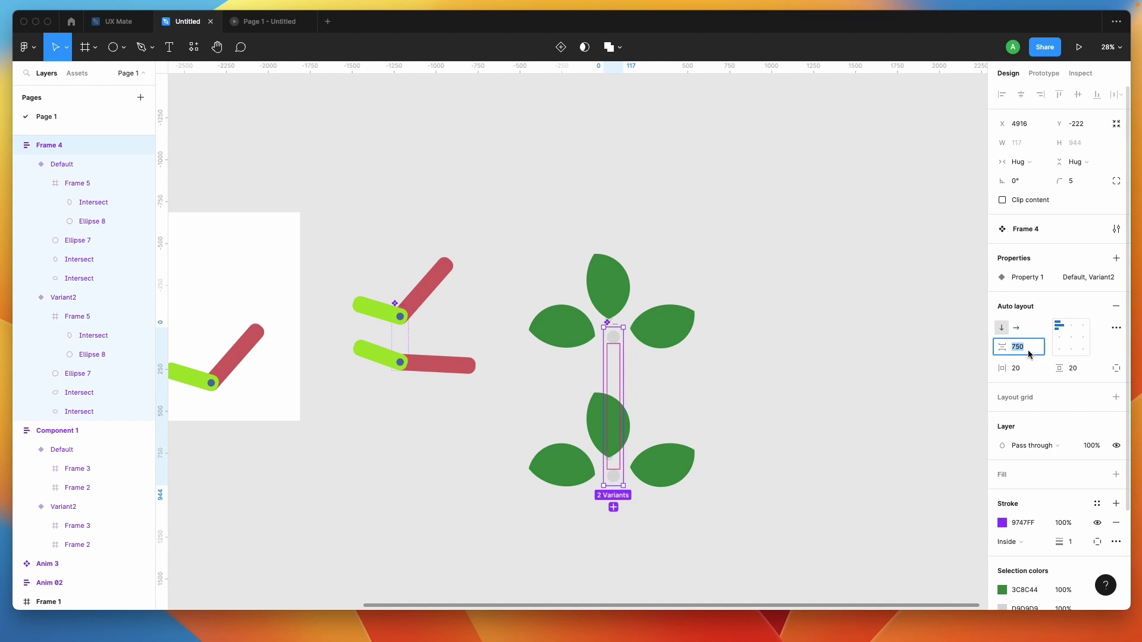
pyautogui.hotkey('shift', 'Up')
pyautogui.hotkey('shift', 'Up')
pyautogui.hotkey('shift', 'Up')
pyautogui.hotkey('shift', 'Up')
pyautogui.hotkey('shift', 'Up')
pyautogui.hotkey('shift', 'Up')
pyautogui.hotkey('shift', 'Up')
pyautogui.hotkey('shift', 'Up')
pyautogui.hotkey('shift', 'Up')
pyautogui.hotkey('shift', 'Up')
pyautogui.hotkey('shift', 'Up')
pyautogui.hotkey('shift', 'Up')
pyautogui.hotkey('shift', 'Up')
pyautogui.hotkey('shift', 'Up')
pyautogui.hotkey('shift', 'Up')
pyautogui.hotkey('shift', 'Up')
pyautogui.hotkey('shift', 'Up')
pyautogui.hotkey('shift', 'Up')
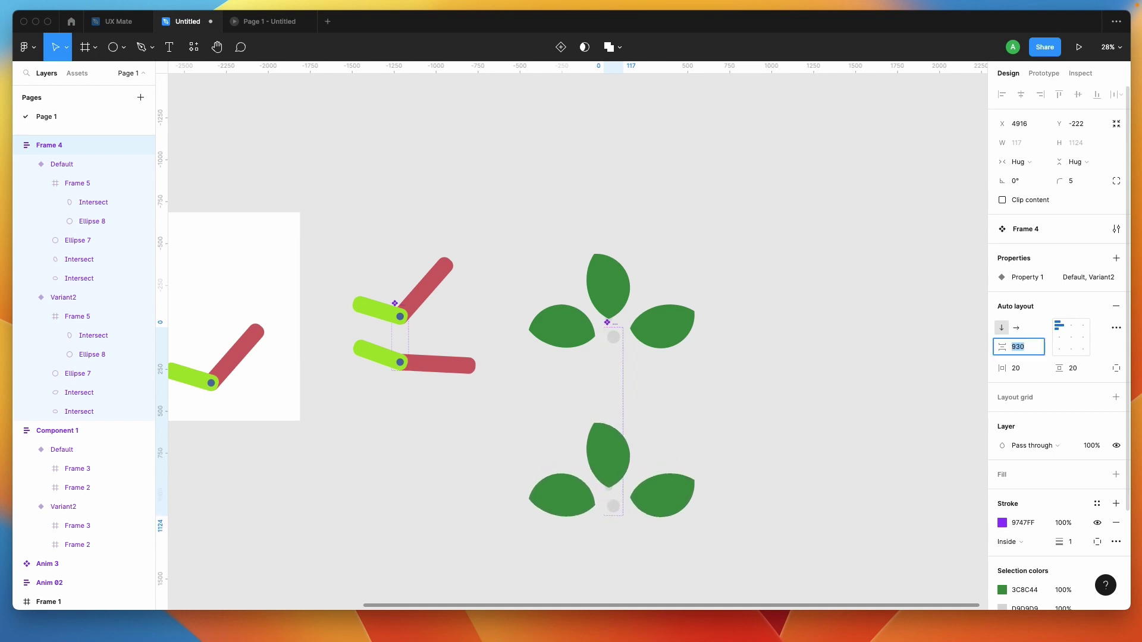
pyautogui.click(760, 331)
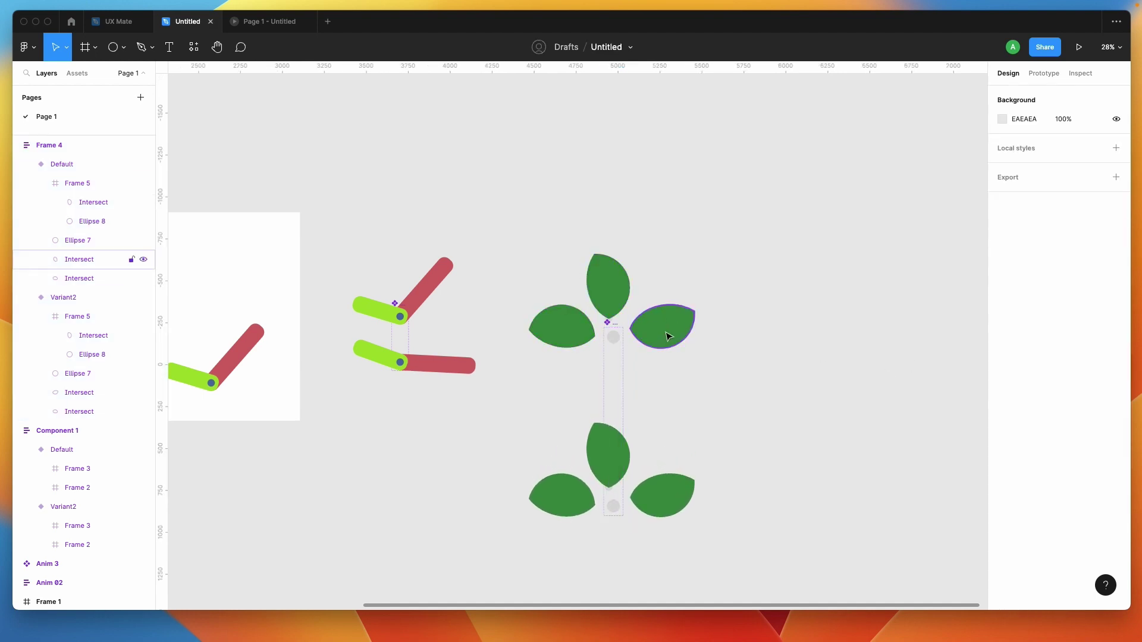
# Connect the Default leaf variant to Variant2 with an After delay trigger of 800ms, using the Change to action and Smart animate
pyautogui.scroll(6, 541, 383)
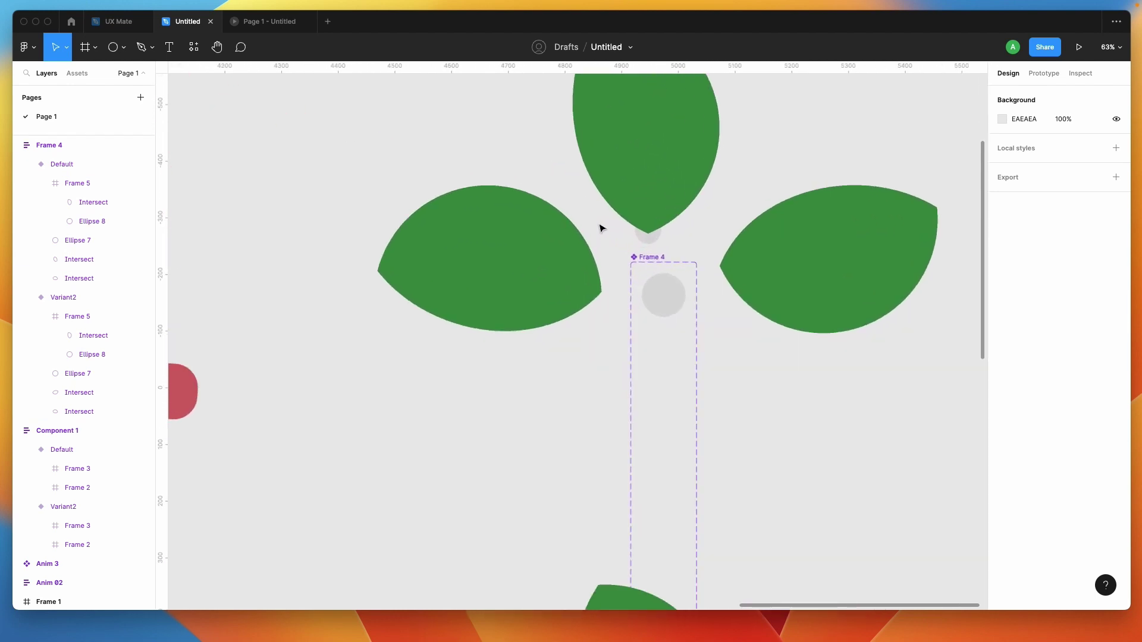
pyautogui.scroll(3, 601, 228)
pyautogui.hscroll(4, 600, 228)
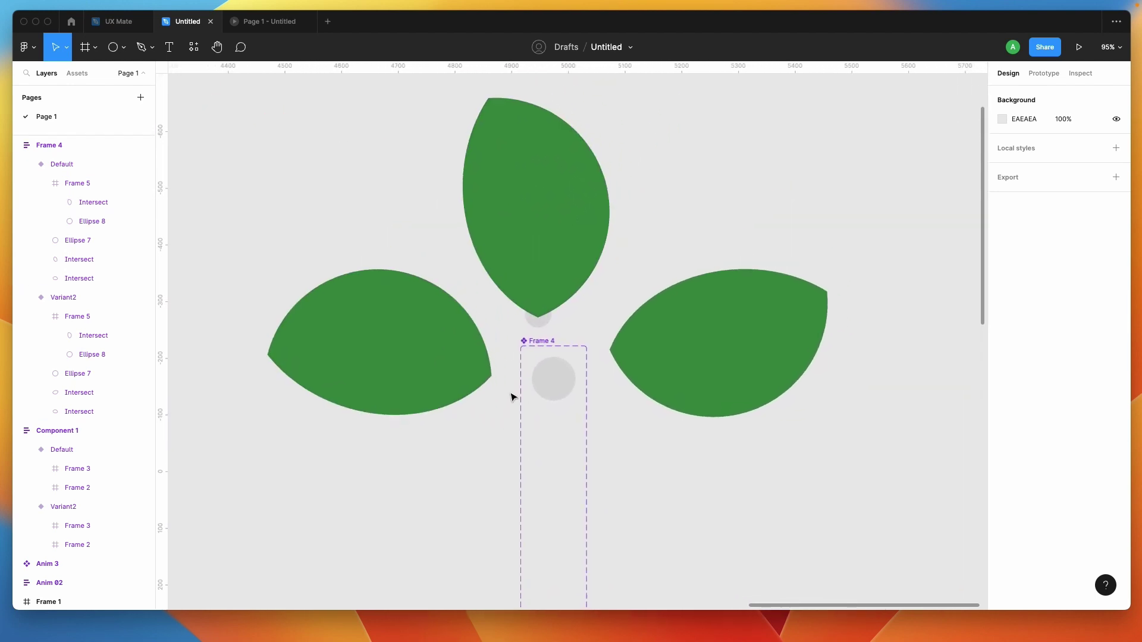
pyautogui.click(566, 380)
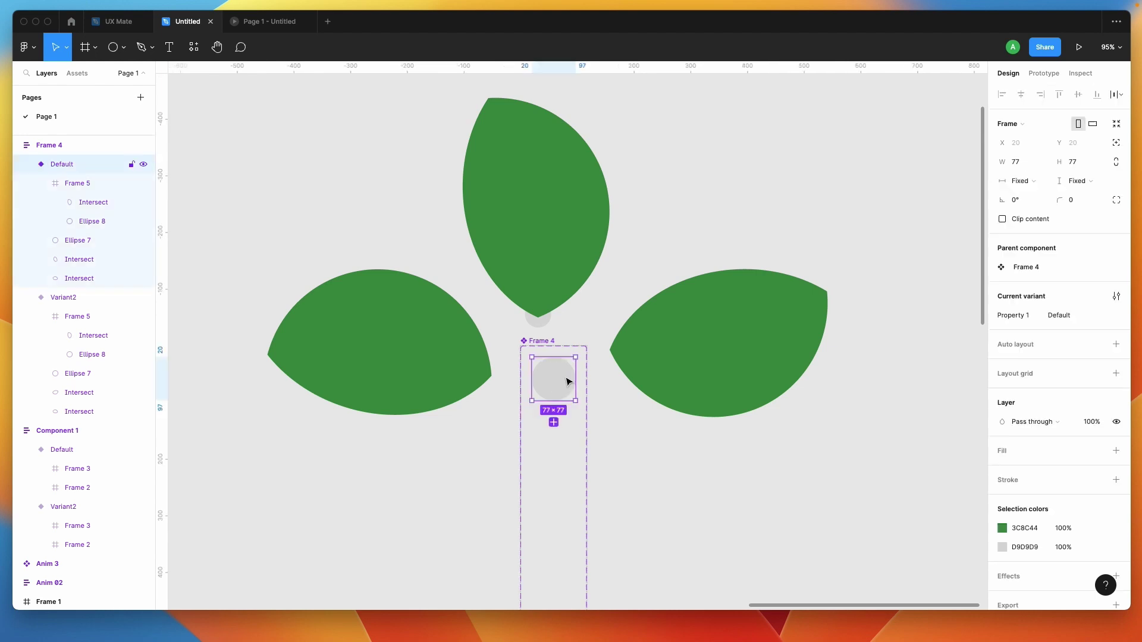
pyautogui.scroll(-5, 565, 380)
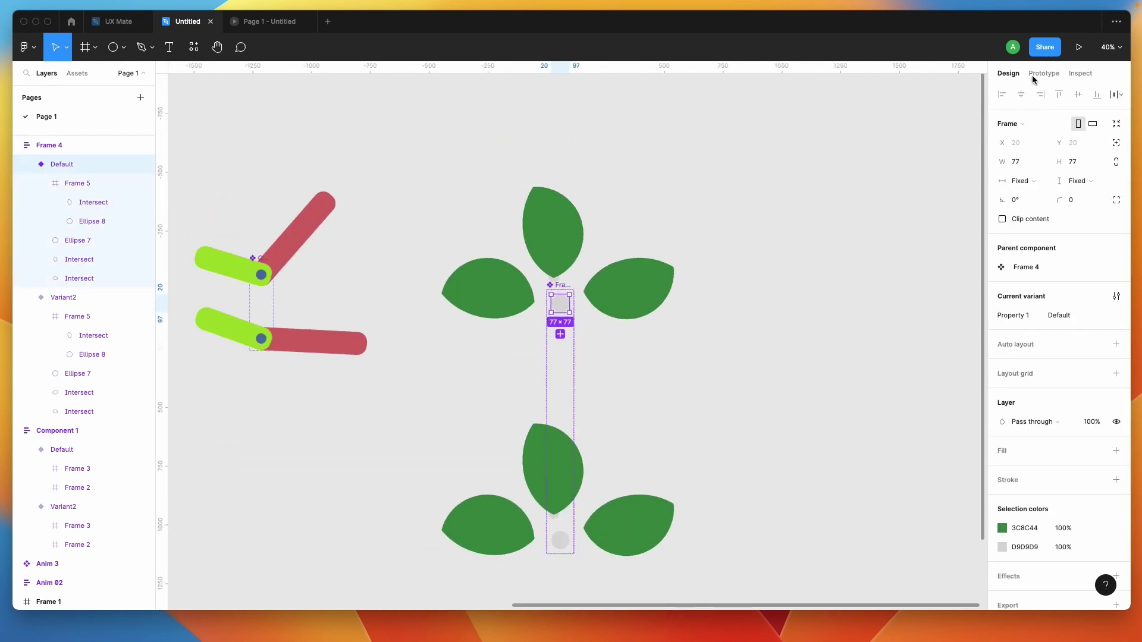
pyautogui.click(1046, 73)
pyautogui.scroll(-3, 691, 287)
pyautogui.hscroll(-1, 690, 288)
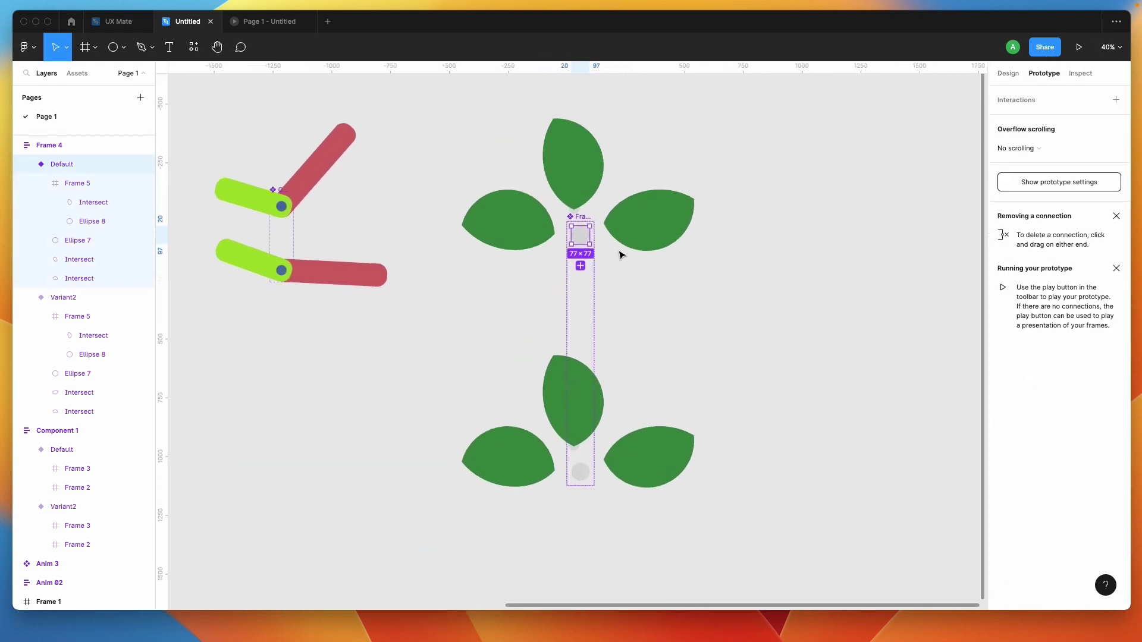
pyautogui.moveTo(589, 235); pyautogui.dragTo(583, 476)
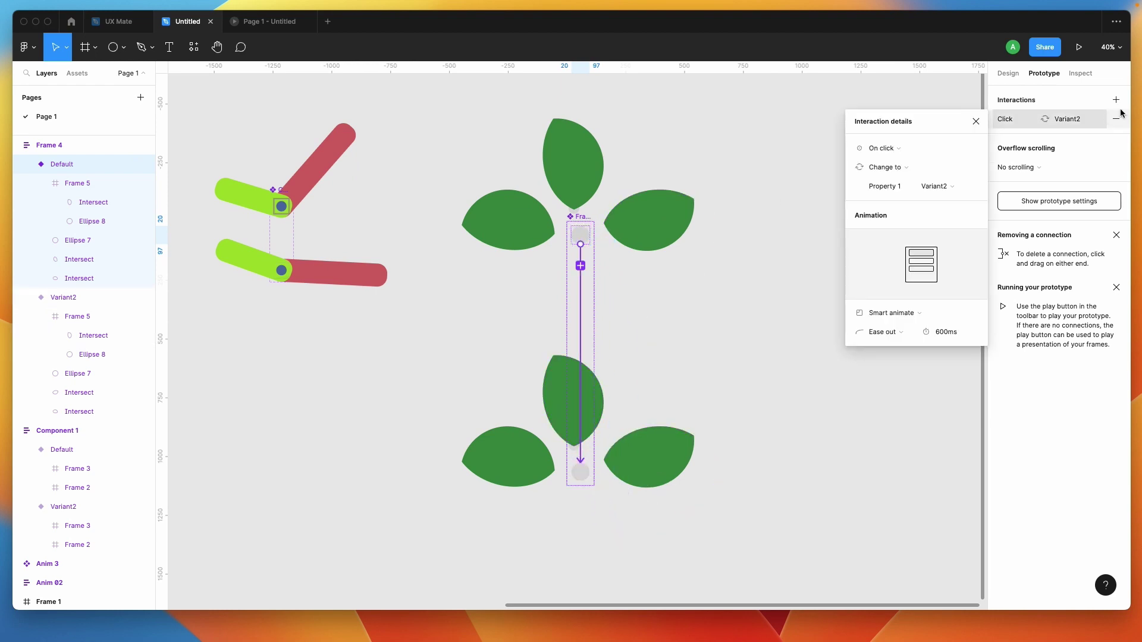
pyautogui.click(896, 150)
pyautogui.click(895, 302)
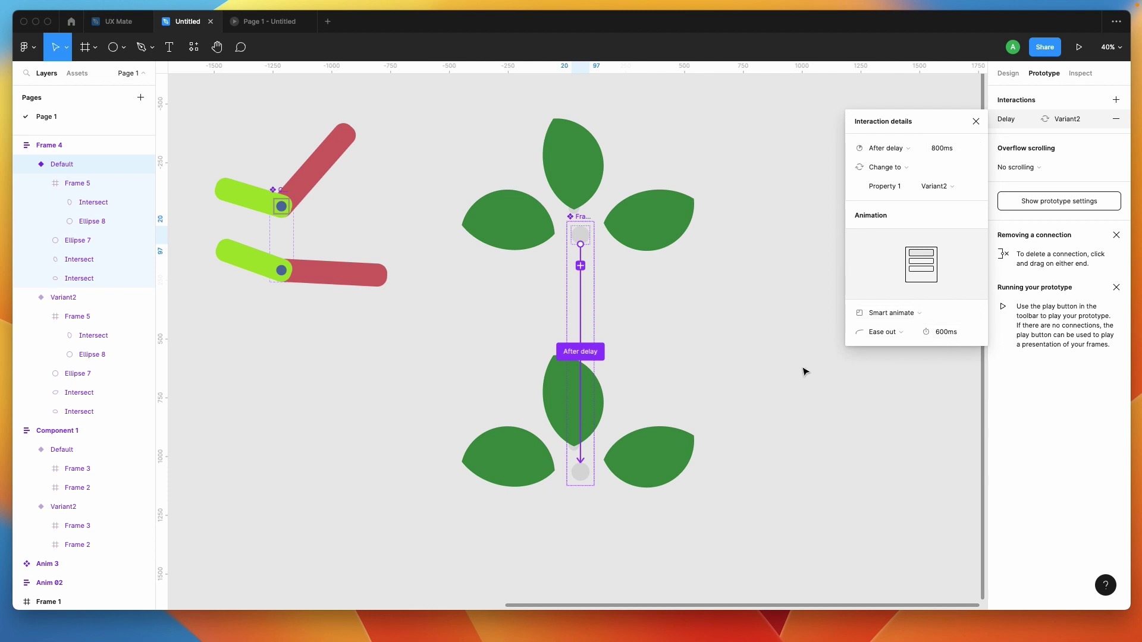
# Add a third leaf variant to Frame 4 below Variant2 and remove the prototype connection copied onto it
pyautogui.click(743, 363)
pyautogui.scroll(5, 576, 153)
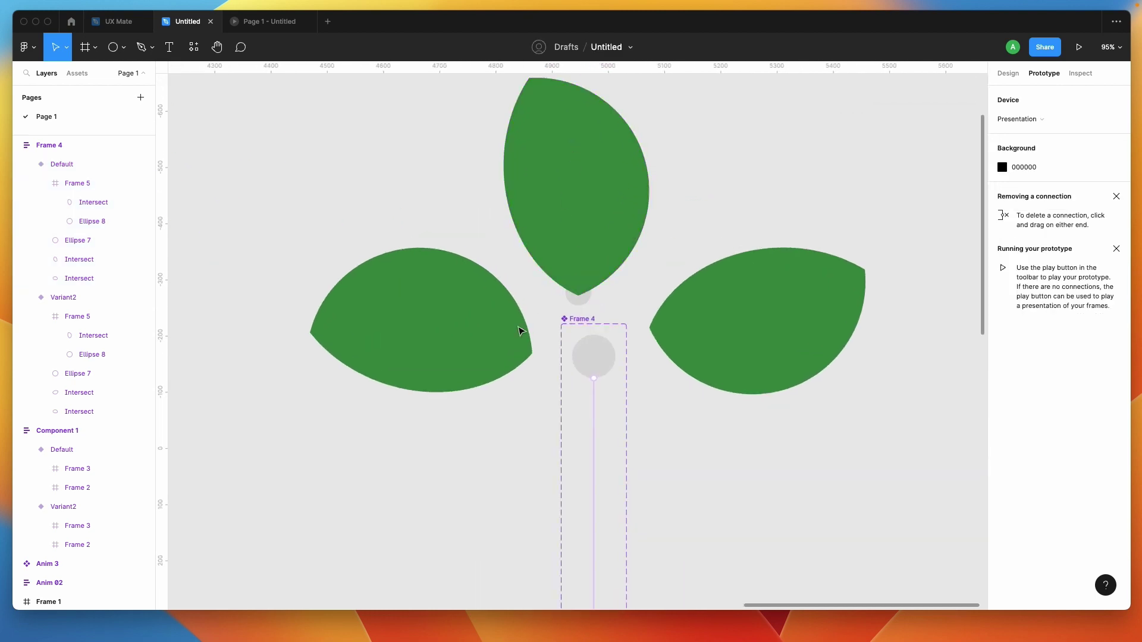
pyautogui.scroll(-3, 579, 313)
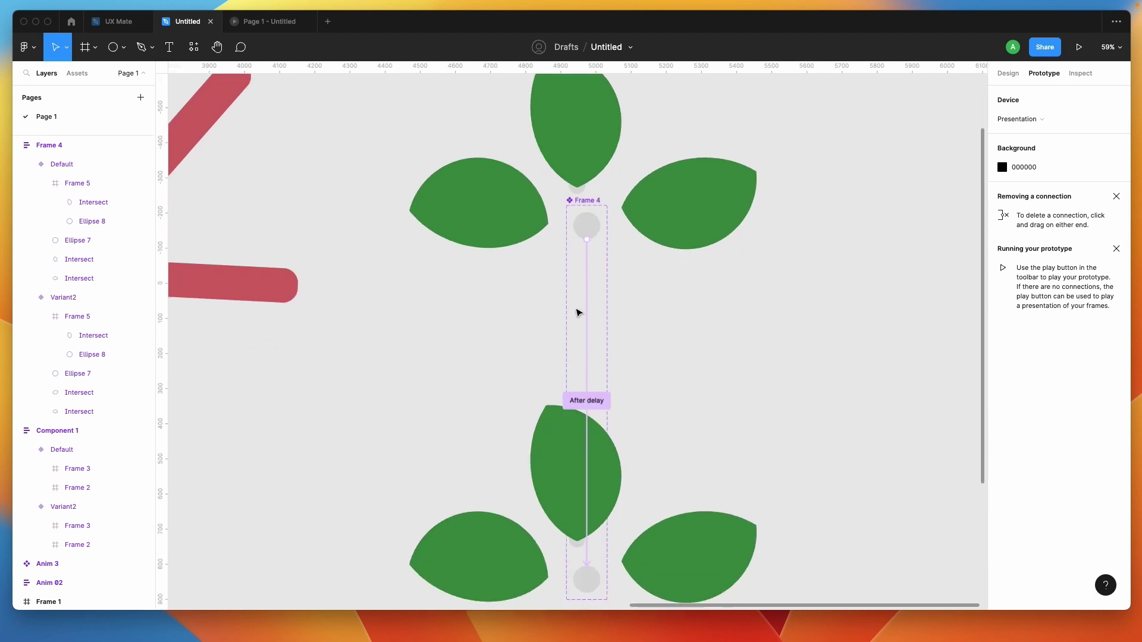
pyautogui.scroll(-1, 555, 489)
pyautogui.scroll(-4, 548, 518)
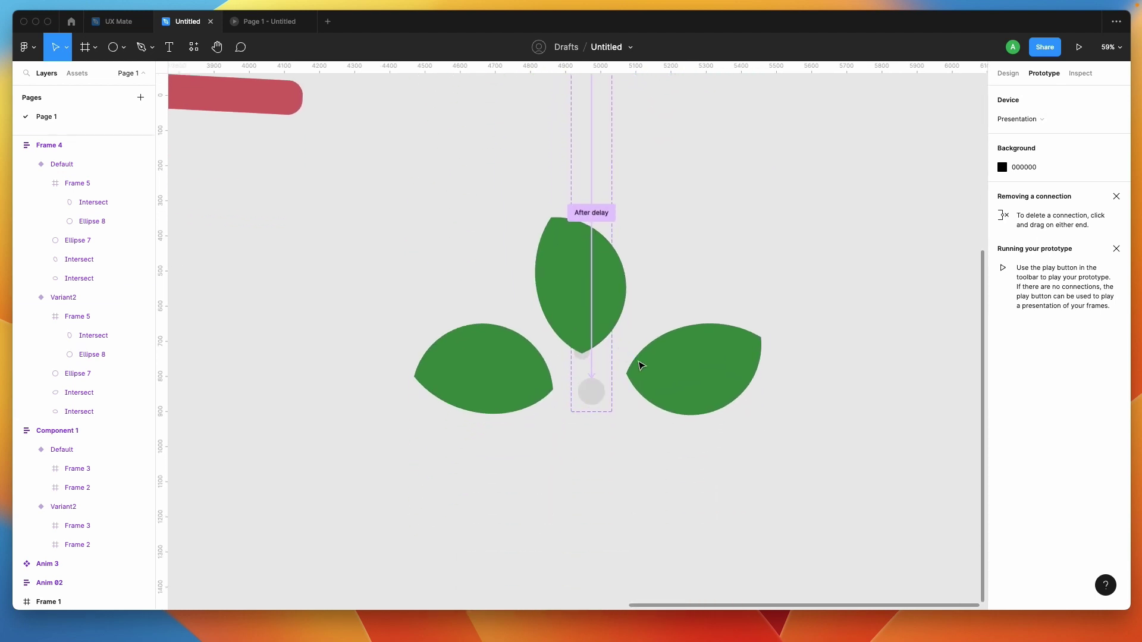
pyautogui.scroll(-3, 697, 214)
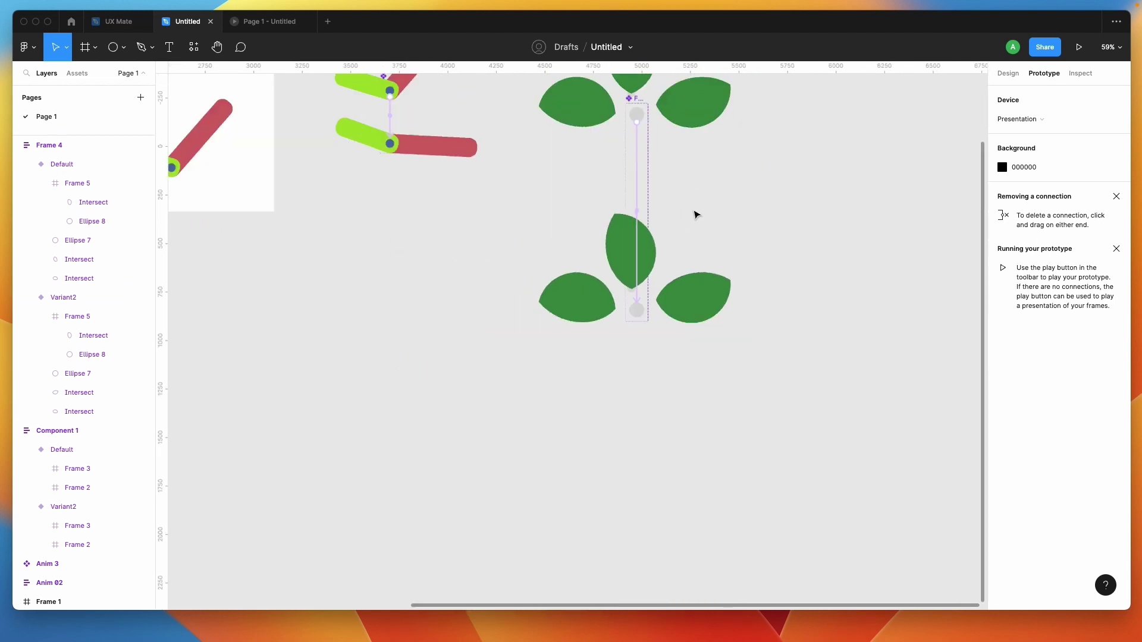
pyautogui.click(637, 178)
pyautogui.click(643, 330)
pyautogui.scroll(-2, 645, 357)
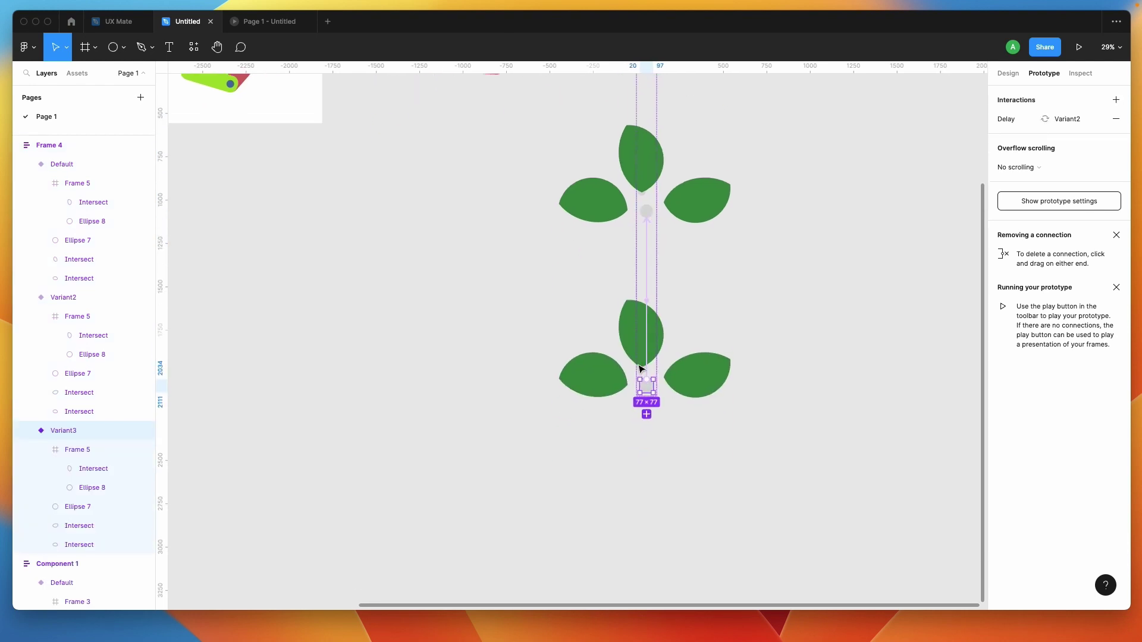
pyautogui.moveTo(650, 258); pyautogui.dragTo(775, 265)
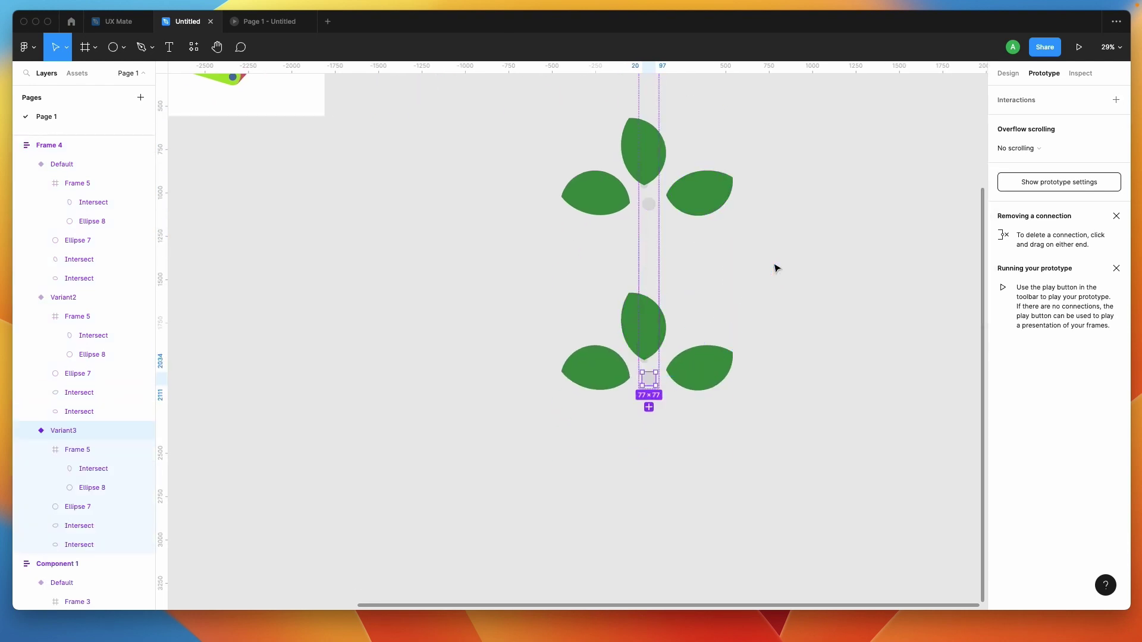
# Connect Variant2 to Variant3 with an After delay trigger and Smart animate
pyautogui.click(652, 208)
pyautogui.moveTo(655, 204); pyautogui.dragTo(650, 384)
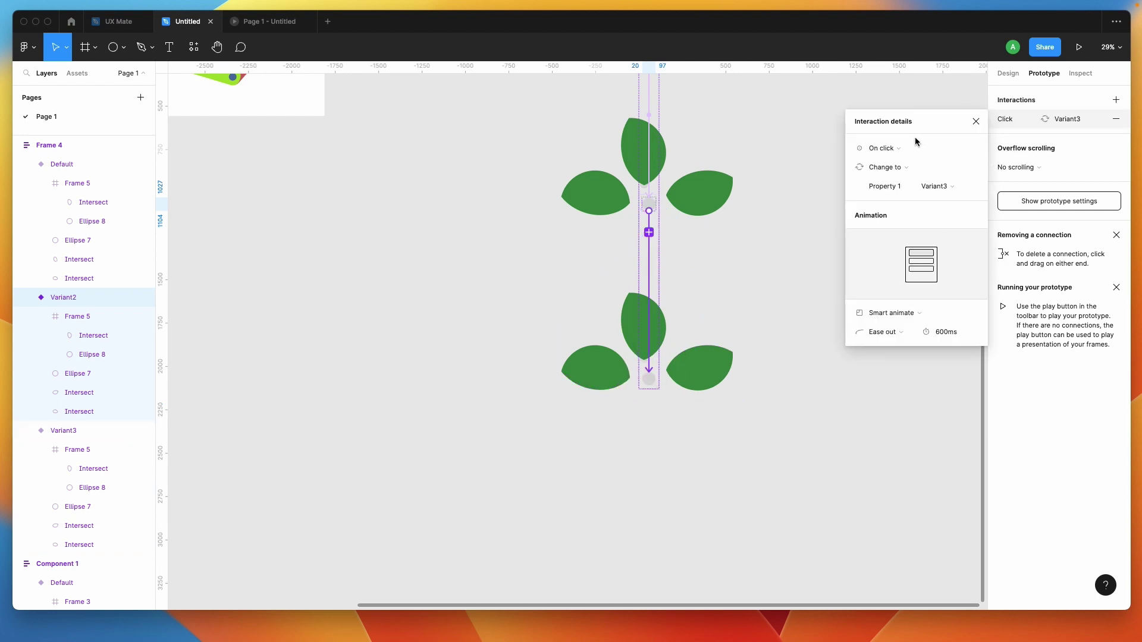
pyautogui.click(880, 147)
pyautogui.click(890, 295)
pyautogui.click(816, 398)
pyautogui.scroll(5, 652, 380)
pyautogui.scroll(-5, 651, 380)
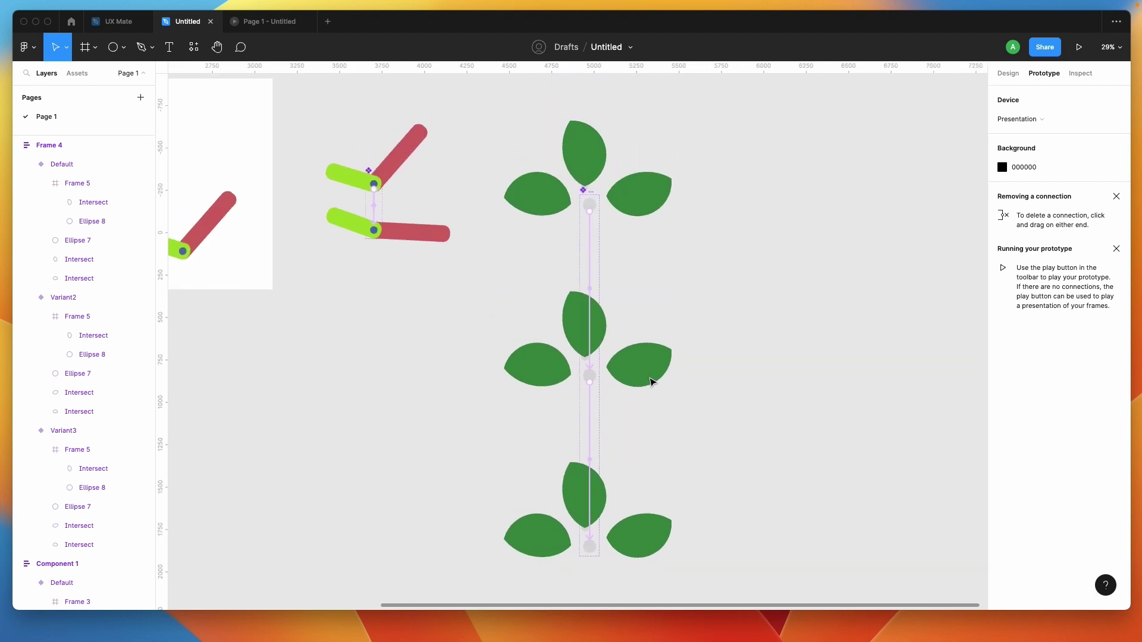
# Move Variant2's left leaf about 70 px to the right so its tip meets the grey centre circle
pyautogui.scroll(7, 563, 367)
pyautogui.click(484, 408)
pyautogui.scroll(5, 484, 408)
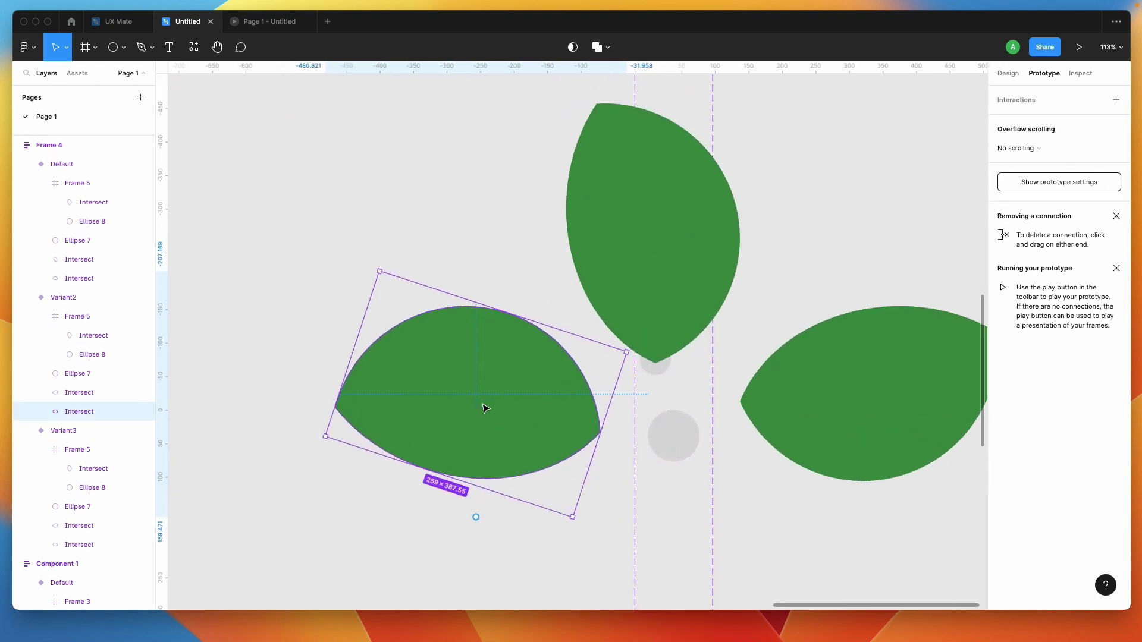
pyautogui.hotkey('shift', 'Right')
pyautogui.hotkey('shift', 'Right')
pyautogui.hotkey('shift', 'Right')
pyautogui.hotkey('shift', 'Right')
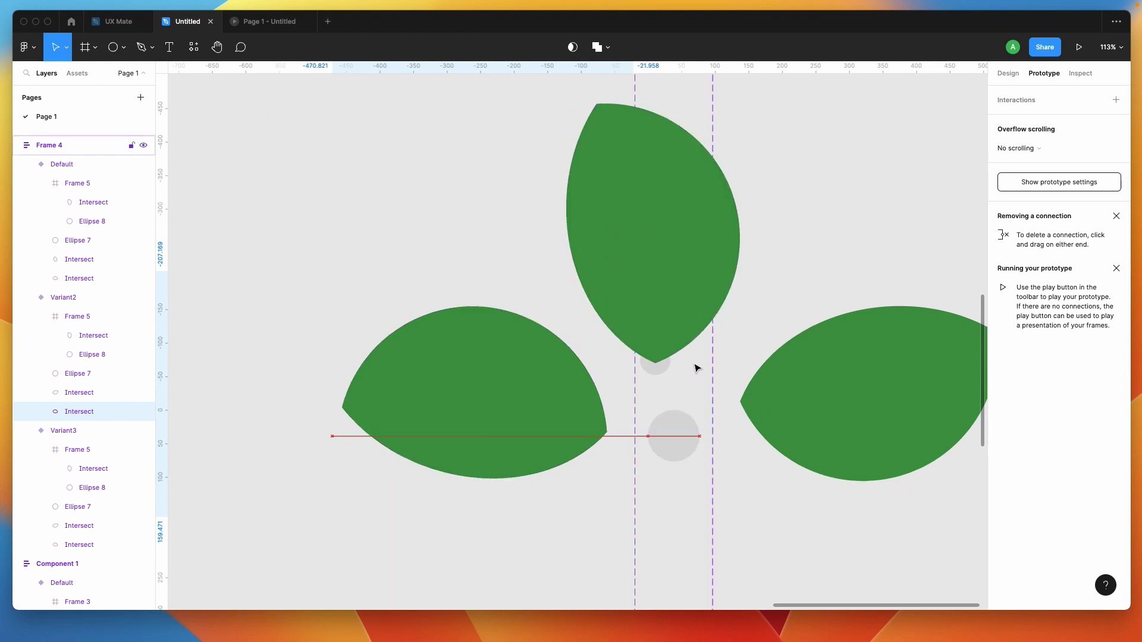
pyautogui.hotkey('shift', 'Right')
pyautogui.hotkey('shift', 'Right')
pyautogui.hotkey('shift', 'Right')
pyautogui.press('Down')
pyautogui.press('Down')
# Move Variant2's Frame 5, which holds the upper leaf, down and to the right onto the grey centre circle
pyautogui.click(684, 289)
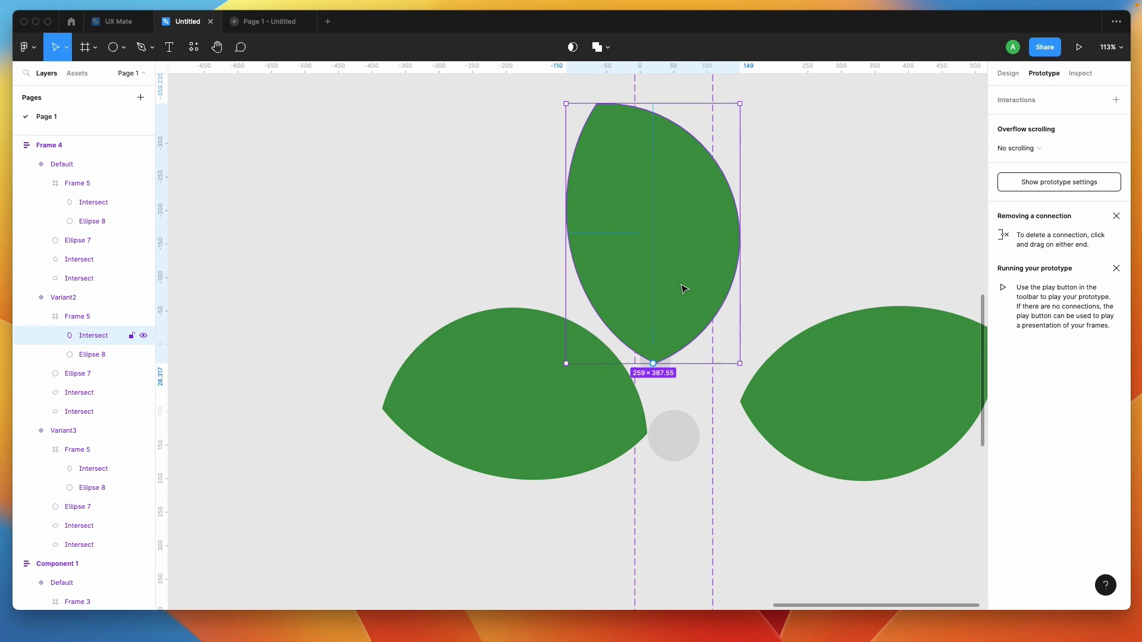
pyautogui.click(81, 183)
pyautogui.click(662, 367)
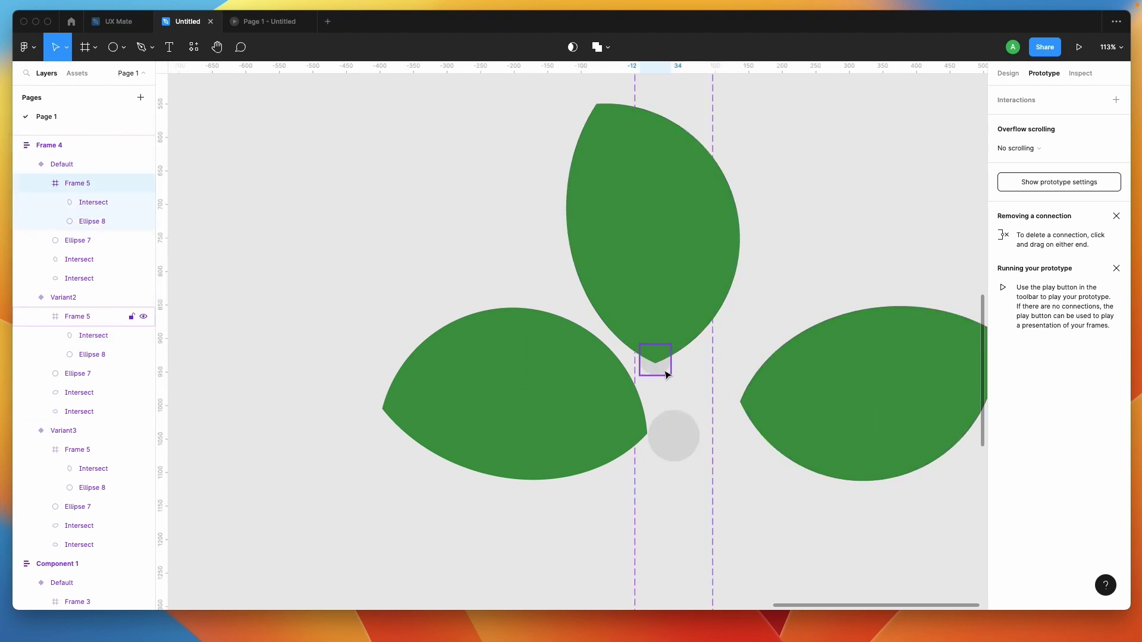
pyautogui.hotkey('shift', 'Down')
pyautogui.hotkey('shift', 'Down')
pyautogui.hotkey('shift', 'Down')
pyautogui.hotkey('shift', 'Down')
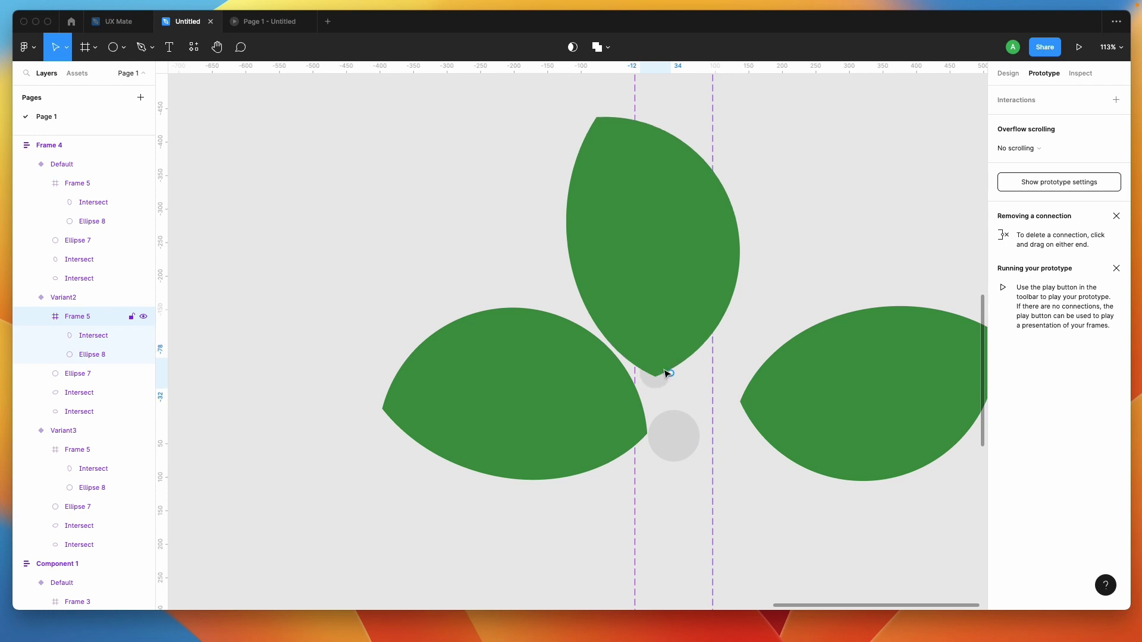
pyautogui.hotkey('shift', 'Right')
pyautogui.hotkey('shift', 'Down')
pyautogui.hotkey('shift', 'Right')
pyautogui.hotkey('shift', 'Down')
pyautogui.hotkey('shift', 'Down')
pyautogui.hotkey('shift', 'Down')
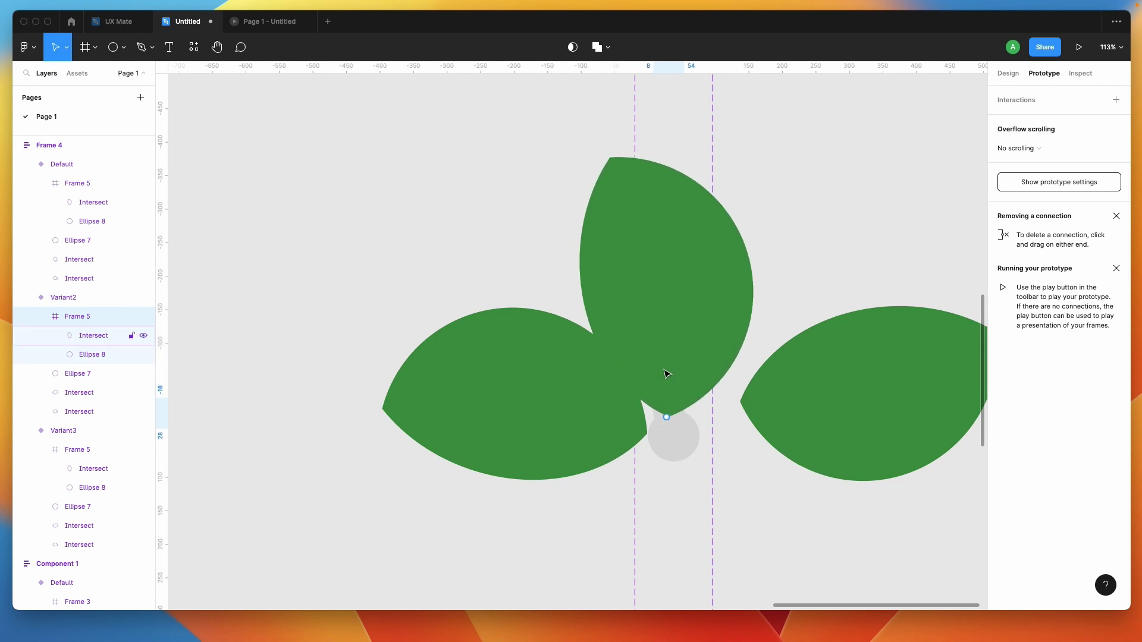
pyautogui.hotkey('shift', 'Right')
pyautogui.hotkey('shift', 'Down')
pyautogui.hotkey('shift', 'Down')
pyautogui.hotkey('shift', 'Up')
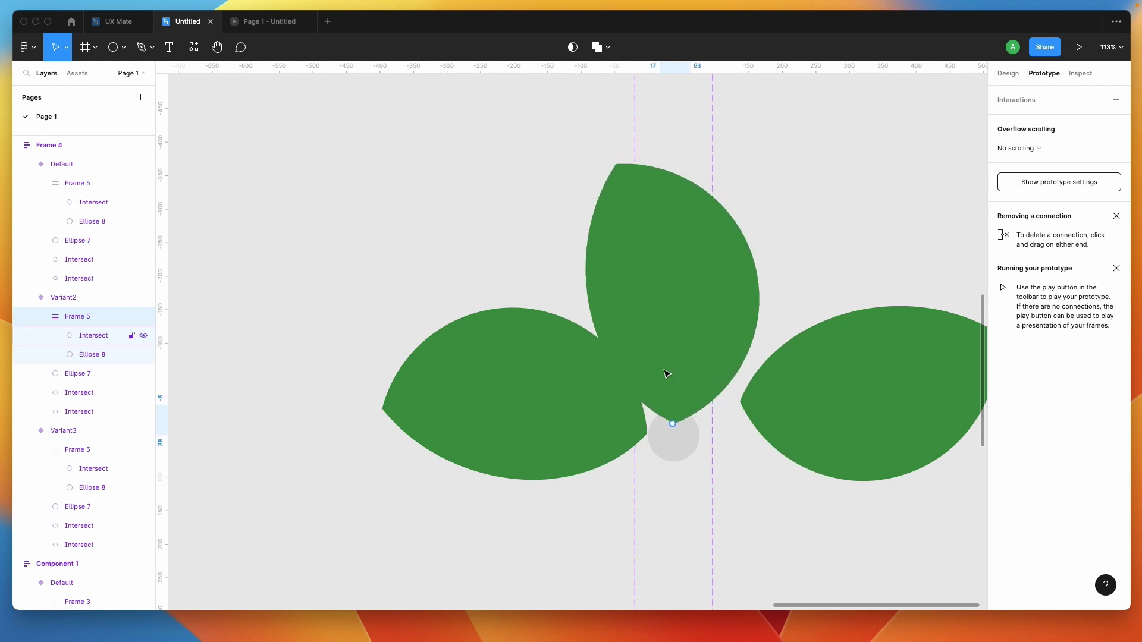
# Move Variant2's right leaf about 81 px left and 40 px down to meet the grey centre circle
pyautogui.click(843, 414)
pyautogui.hotkey('shift', 'Left')
pyautogui.hotkey('shift', 'Left')
pyautogui.hotkey('shift', 'Left')
pyautogui.hotkey('shift', 'Left')
pyautogui.hotkey('shift', 'Left')
pyautogui.hotkey('shift', 'Left')
pyautogui.hotkey('shift', 'Left')
pyautogui.hotkey('shift', 'Down')
pyautogui.hotkey('shift', 'Left')
pyautogui.hotkey('shift', 'Down')
pyautogui.hotkey('shift', 'Down')
pyautogui.hotkey('shift', 'Down')
pyautogui.press('Left')
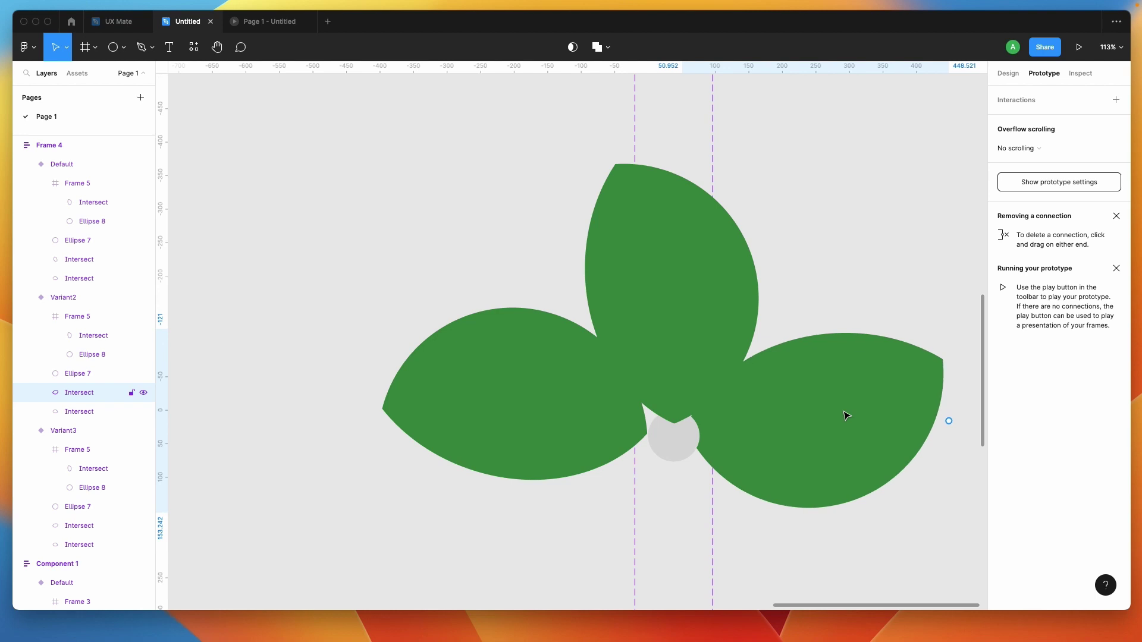
pyautogui.scroll(-10, 696, 364)
# Delete the Component 1 instance with the green and red bars from Frame 1
pyautogui.click(794, 296)
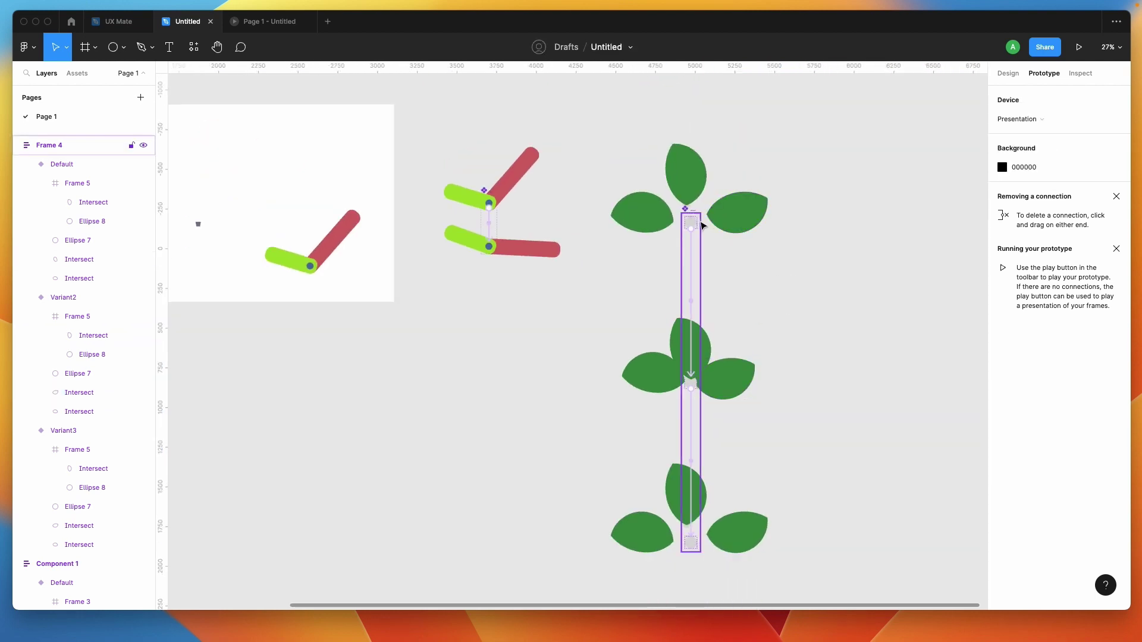
pyautogui.click(1008, 73)
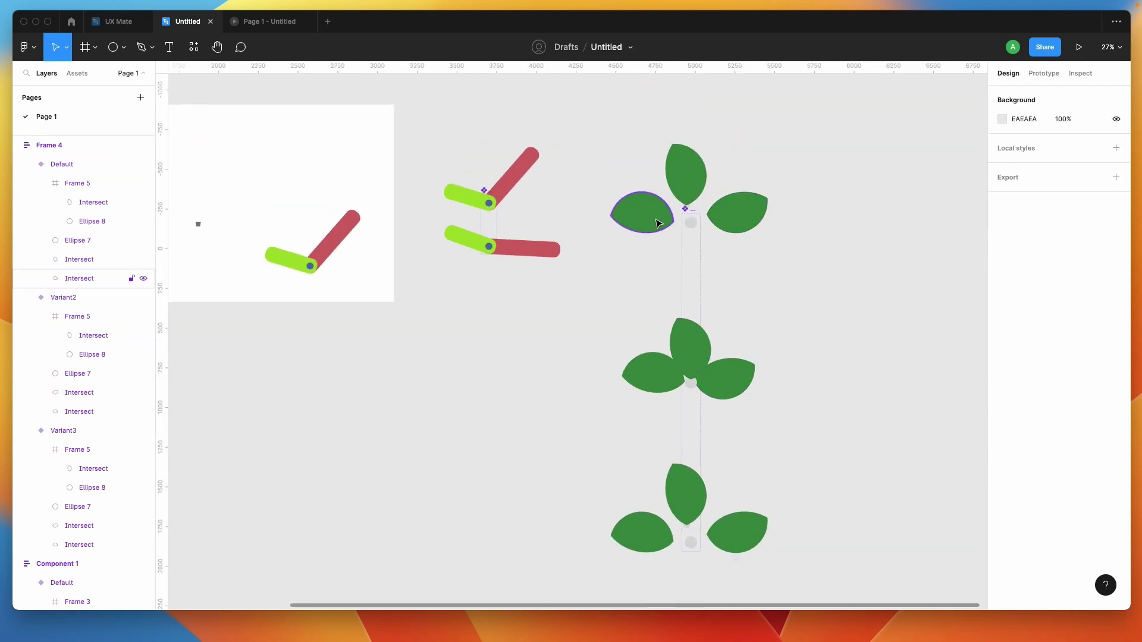
pyautogui.click(354, 238)
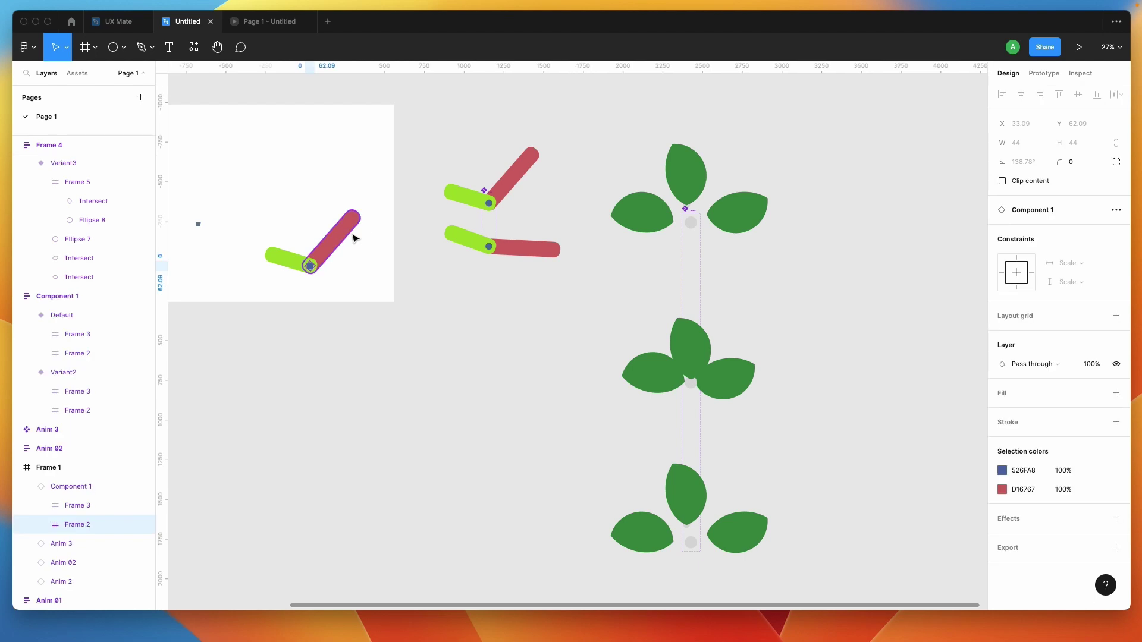
pyautogui.click(309, 265)
pyautogui.press('Delete')
pyautogui.hscroll(-1, 309, 265)
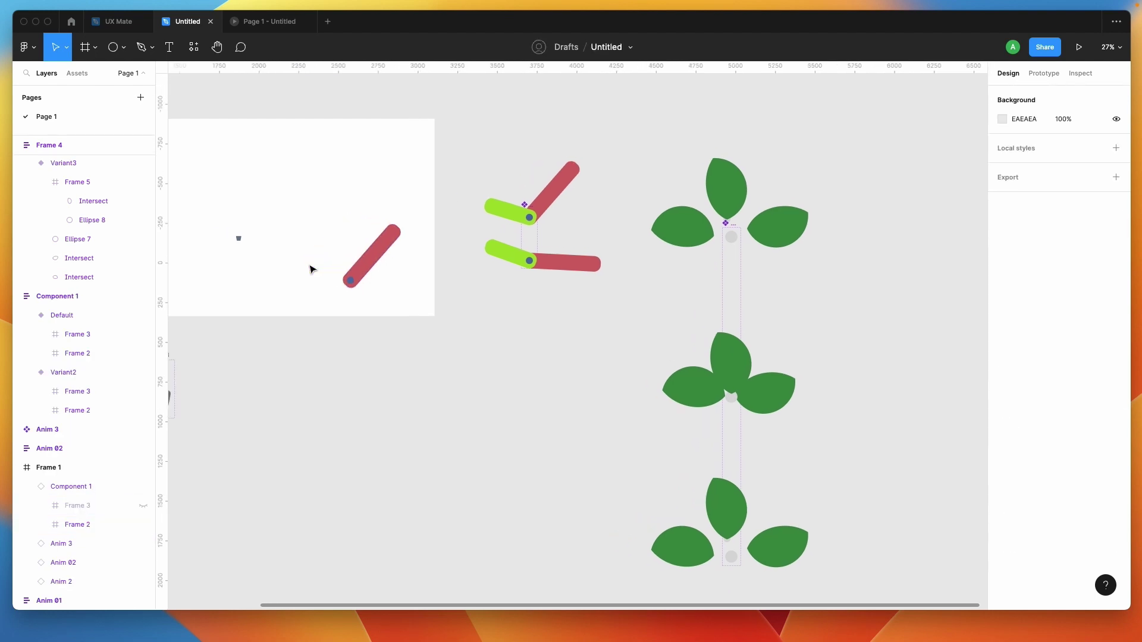
pyautogui.click(353, 281)
pyautogui.press('Delete')
pyautogui.moveTo(318, 195); pyautogui.dragTo(423, 363)
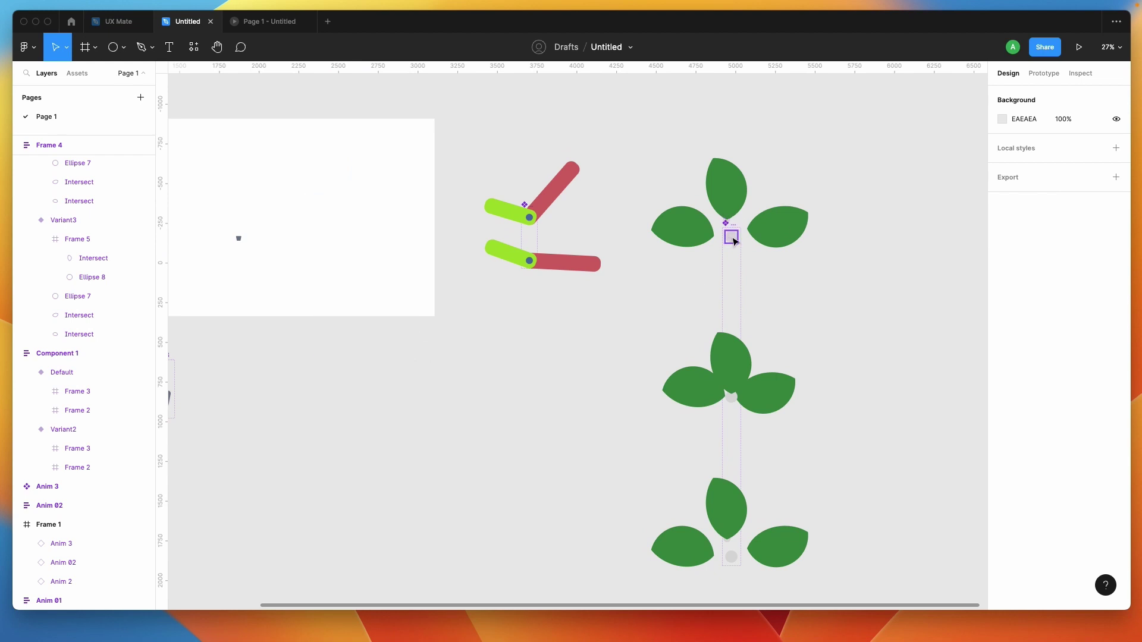
pyautogui.click(732, 238)
pyautogui.moveTo(732, 238); pyautogui.dragTo(324, 213)
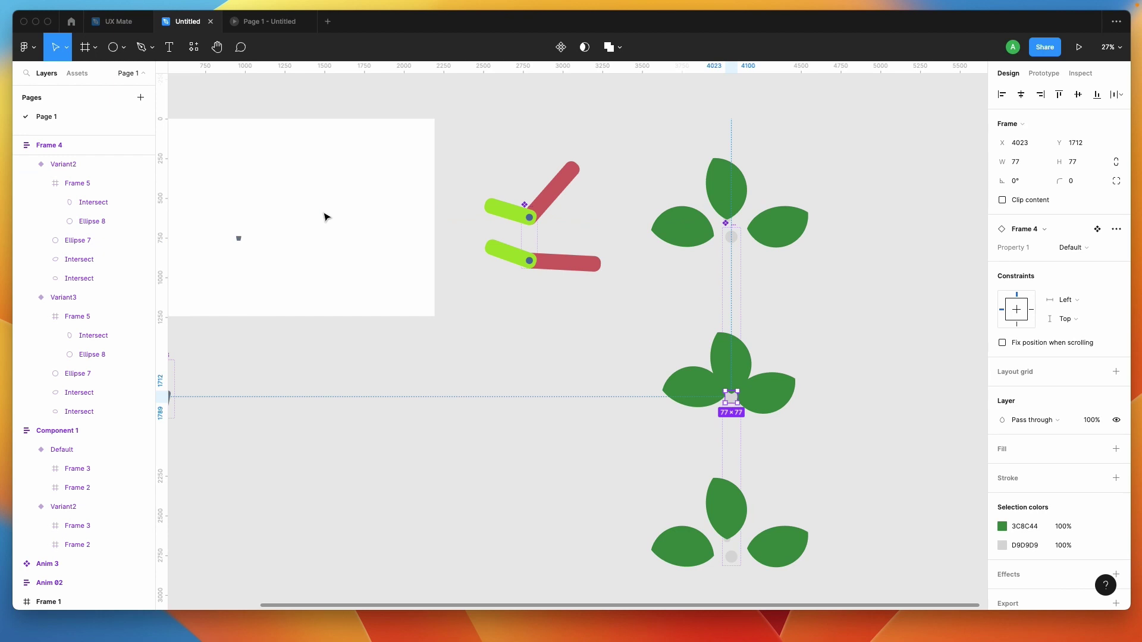
pyautogui.hscroll(-3, 324, 215)
pyautogui.press('super+z')
pyautogui.click(694, 423)
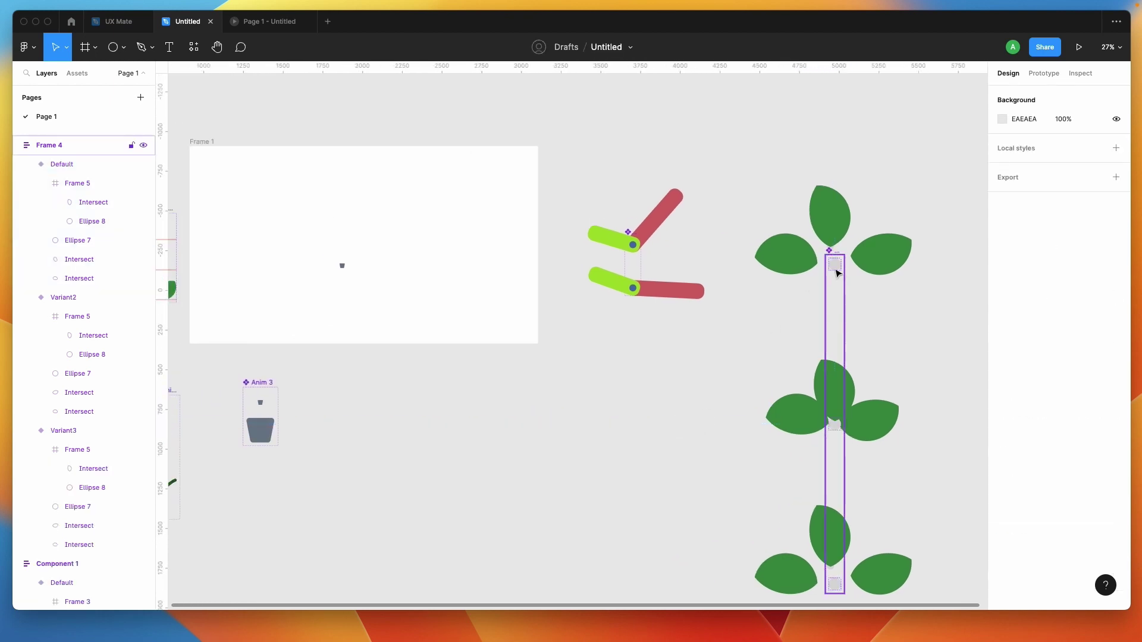
# Place an instance of Frame 4's Default leaf variant in the lower-right area of Frame 1
pyautogui.click(836, 270)
pyautogui.moveTo(837, 269); pyautogui.dragTo(443, 315)
# Check the leaf animation in the open prototype preview and close the preview
pyautogui.click(254, 26)
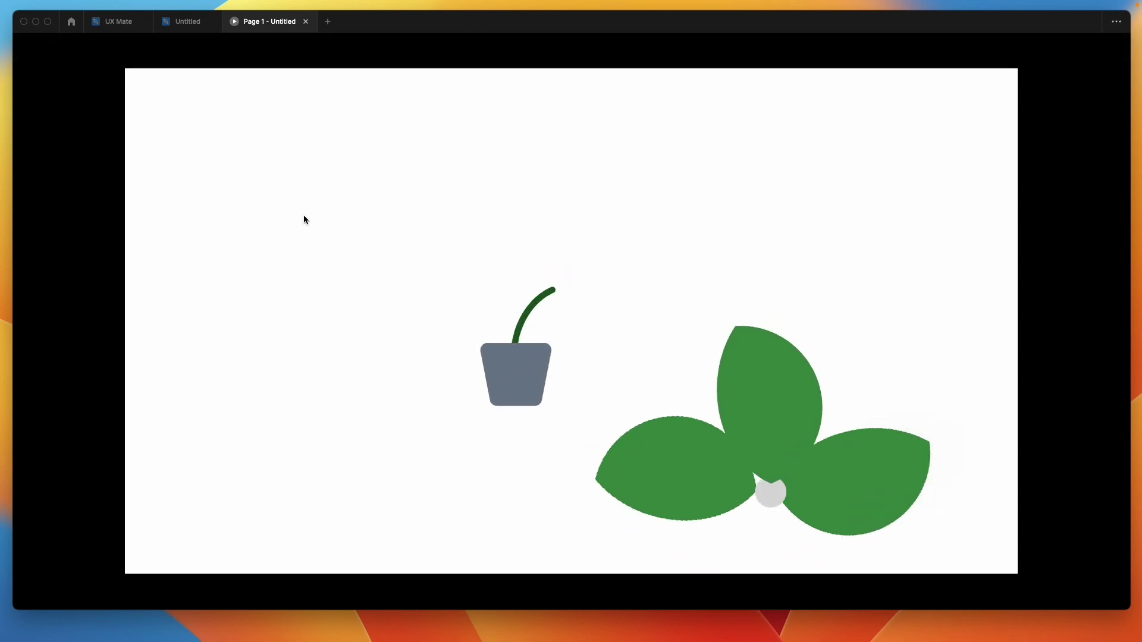
pyautogui.moveTo(184, 29)
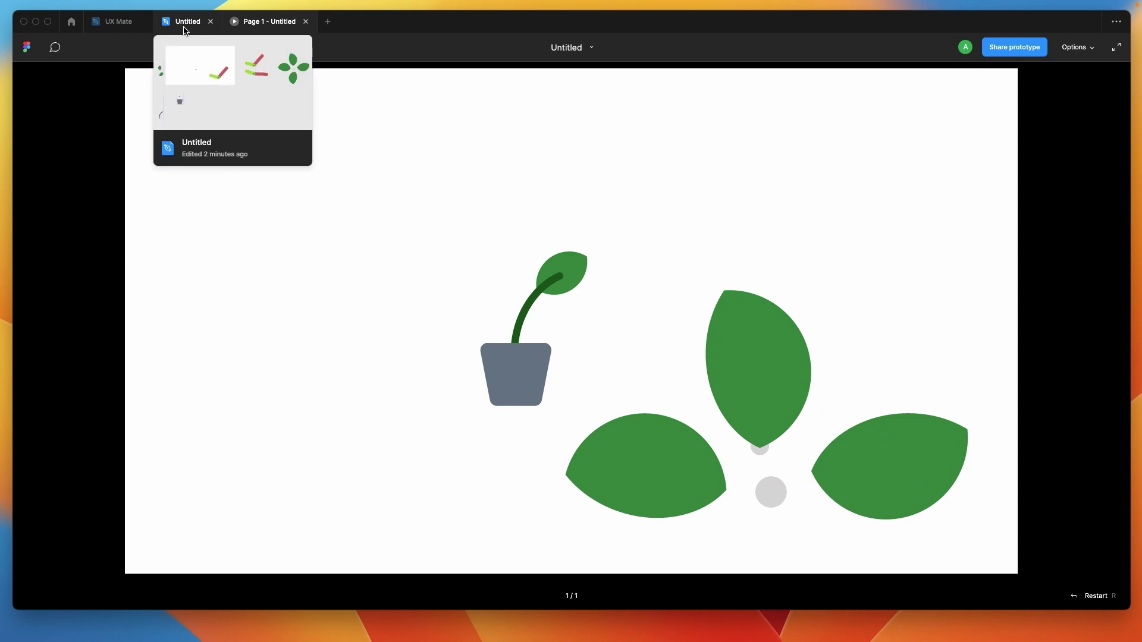
pyautogui.click(306, 22)
# Inspect the leaves of the Default variant and run the prototype again to view the animation
pyautogui.scroll(-5, 538, 320)
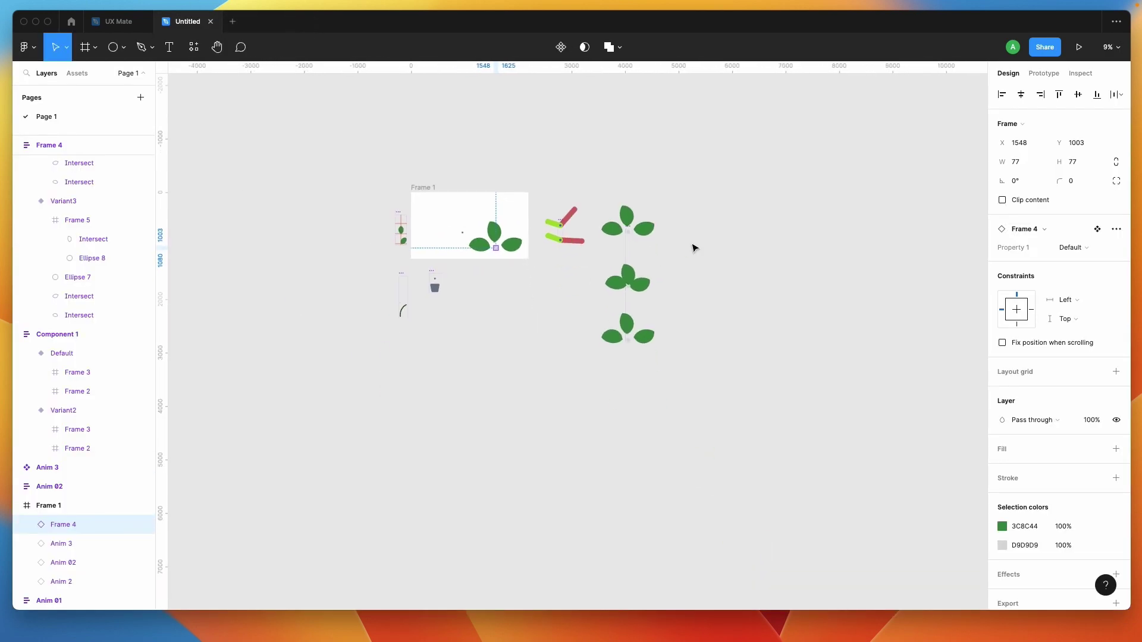
pyautogui.scroll(3, 694, 248)
pyautogui.click(541, 206)
pyautogui.keyDown('super'); pyautogui.click(562, 196); pyautogui.keyUp('super')
pyautogui.keyDown('super'); pyautogui.click(592, 211); pyautogui.keyUp('super')
pyautogui.hscroll(-2, 283, 324)
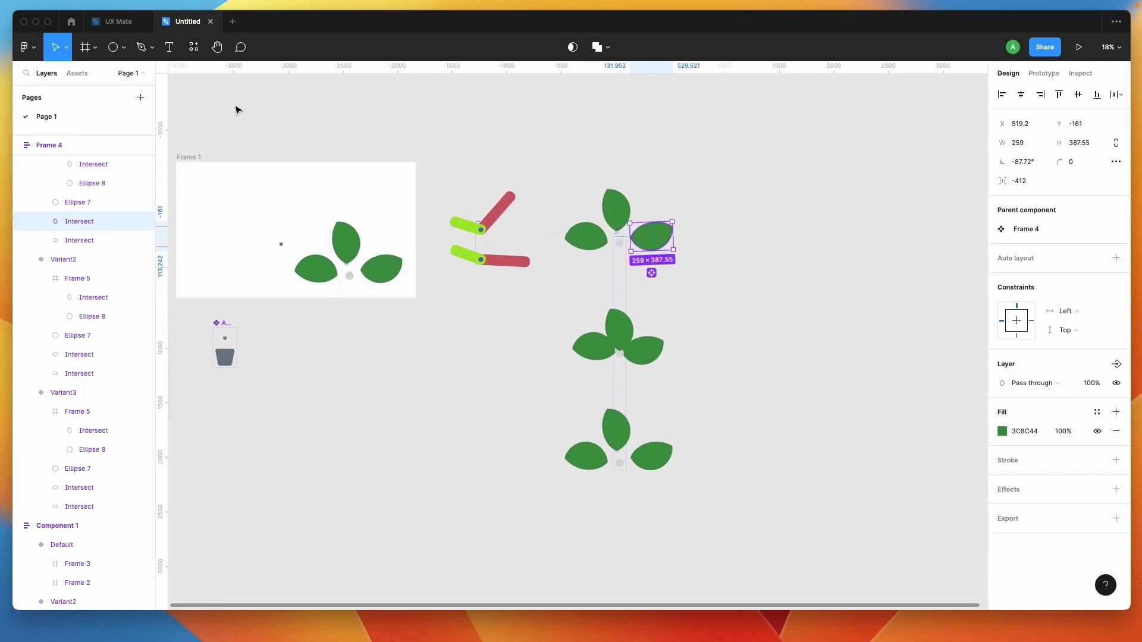
pyautogui.click(1079, 47)
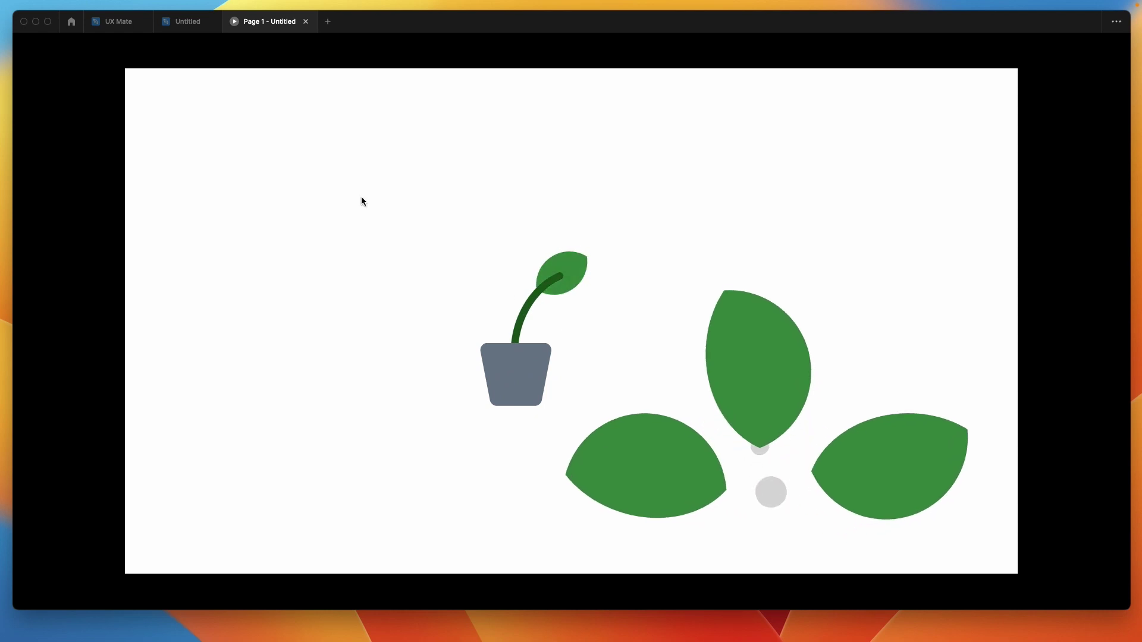
# Return to the design file and move Variant3's left leaf right, toward the large grey circle
pyautogui.click(191, 22)
pyautogui.scroll(3, 714, 375)
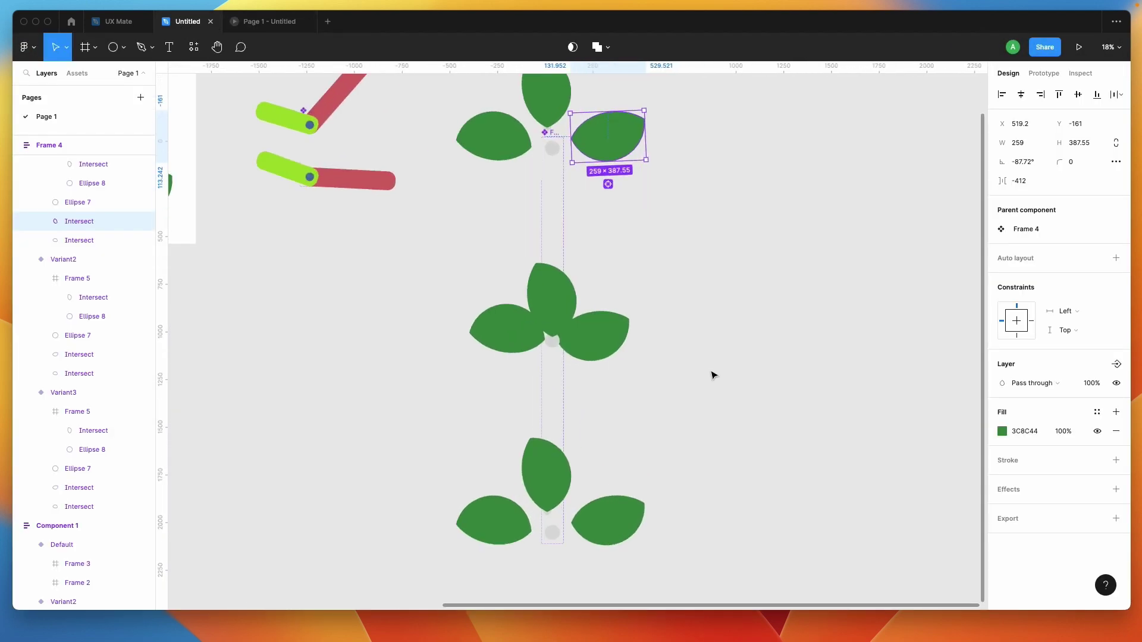
pyautogui.scroll(5, 514, 462)
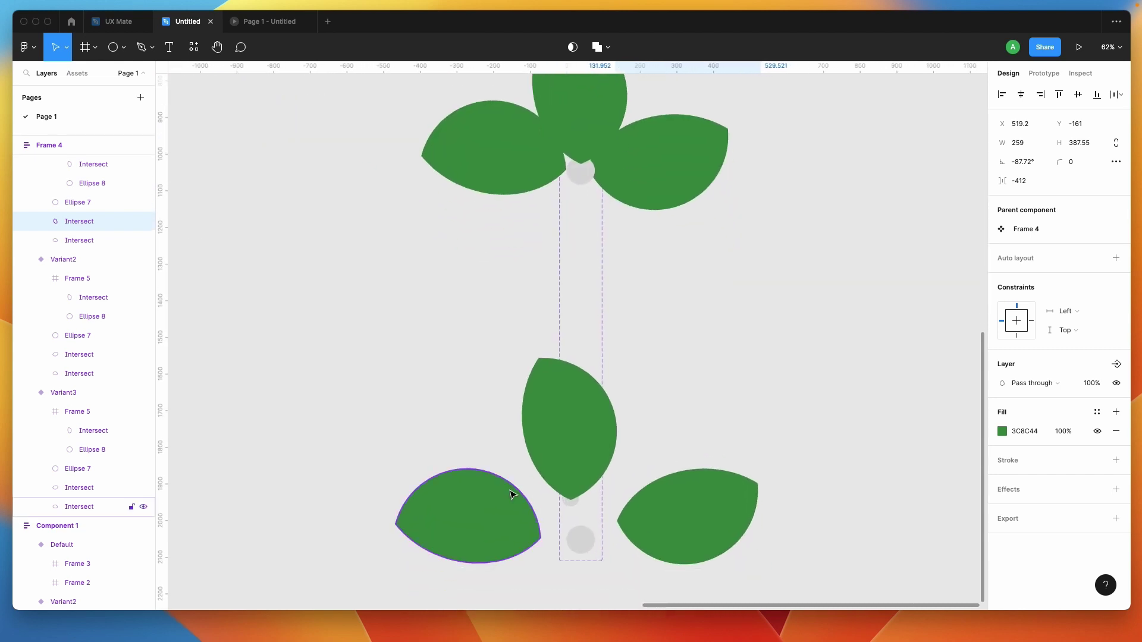
pyautogui.click(511, 491)
pyautogui.keyDown('shift'); pyautogui.click(597, 473); pyautogui.keyUp('shift')
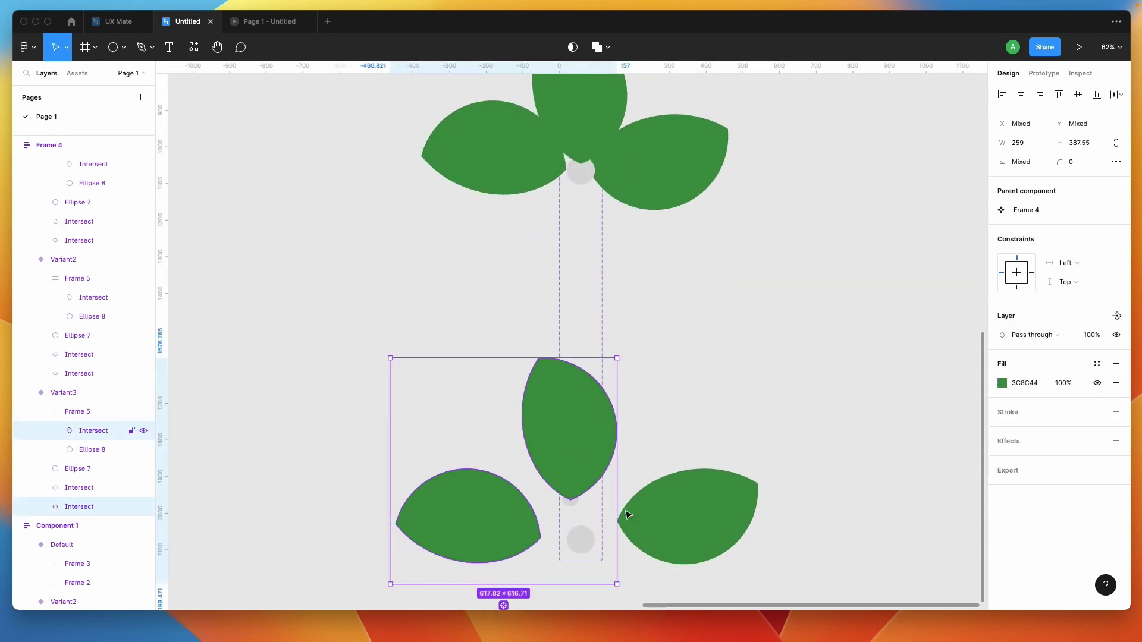
pyautogui.click(382, 441)
pyautogui.moveTo(470, 505); pyautogui.dragTo(474, 510)
pyautogui.hotkey('shift', 'Right')
pyautogui.hotkey('shift', 'Right')
pyautogui.hotkey('shift', 'Right')
pyautogui.hotkey('shift', 'Right')
pyautogui.hotkey('shift', 'Right')
pyautogui.hotkey('shift', 'Right')
pyautogui.hotkey('shift', 'Right')
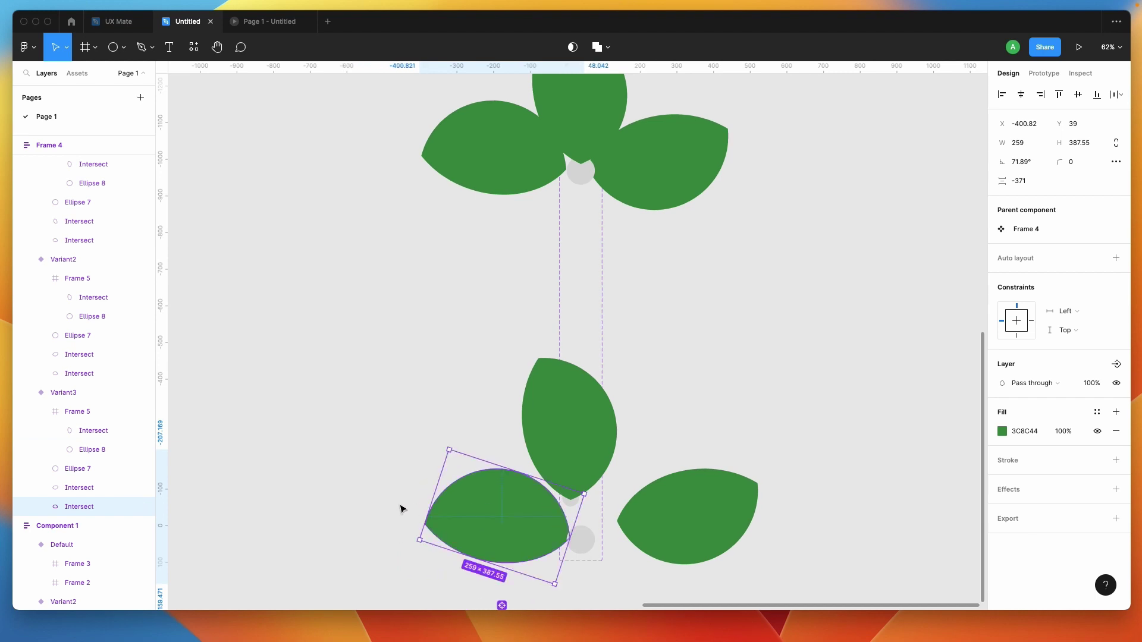
# Shrink Variant3's left leaf to about 142 × 213 and nudge it against the large grey circle
pyautogui.moveTo(449, 450); pyautogui.dragTo(506, 512)
pyautogui.hotkey('shift', 'Right')
pyautogui.hotkey('shift', 'Up')
pyautogui.hotkey('shift', 'Up')
pyautogui.hotkey('shift', 'Up')
pyautogui.hotkey('shift', 'Right')
pyautogui.hotkey('shift', 'Up')
pyautogui.hotkey('shift', 'Up')
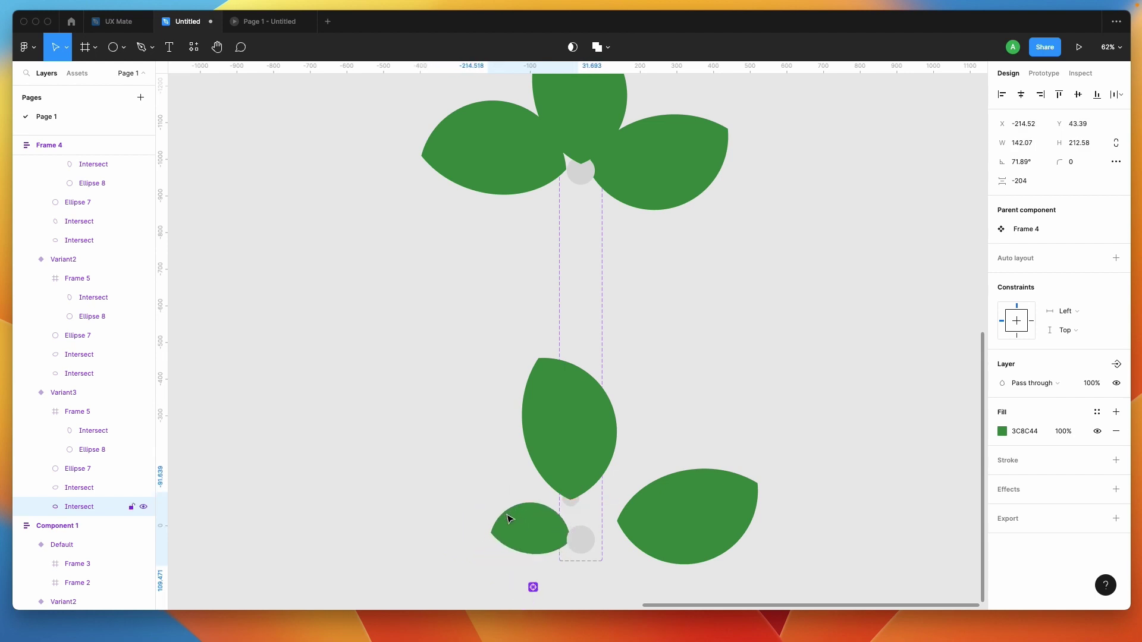
pyautogui.hotkey('shift', 'Right')
# Shrink Variant3's right leaf to roughly the left leaf's size, with its inner tip at the large grey circle
pyautogui.click(726, 530)
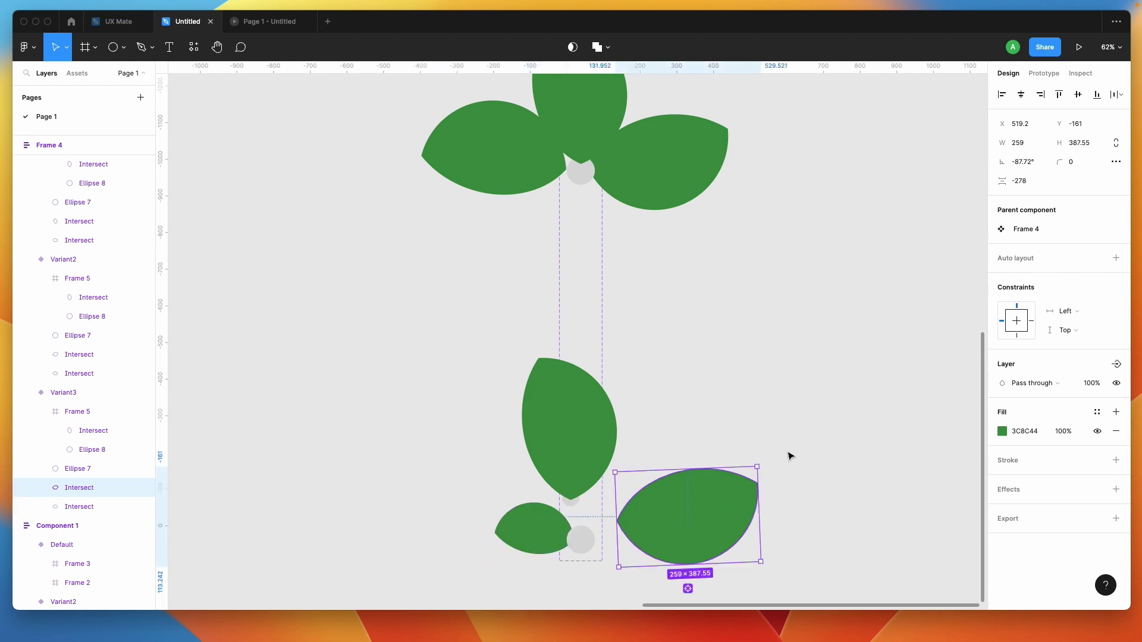
pyautogui.moveTo(756, 464); pyautogui.dragTo(624, 540)
pyautogui.click(577, 472)
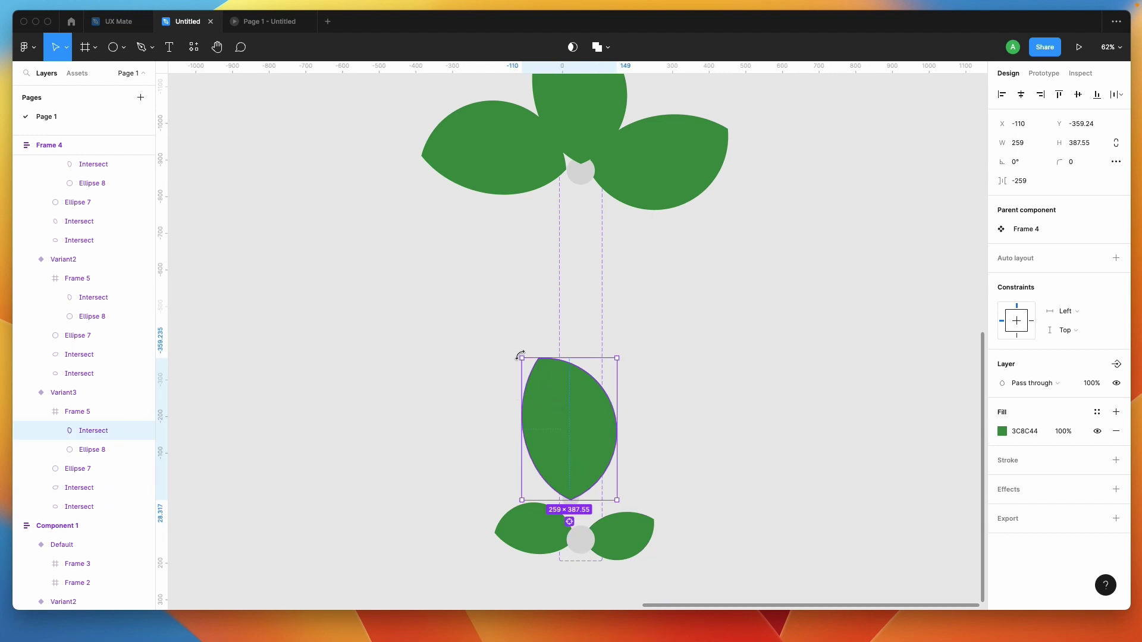
pyautogui.moveTo(520, 359); pyautogui.dragTo(554, 407)
pyautogui.moveTo(584, 450); pyautogui.dragTo(583, 472)
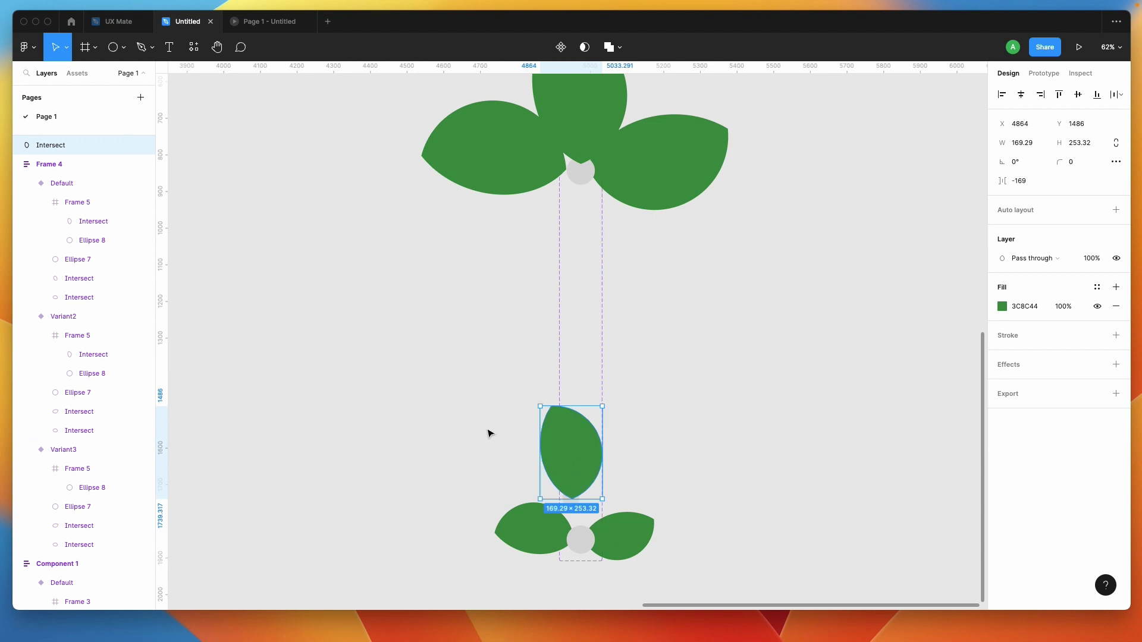
pyautogui.hotkey('ctrl', 'z')
pyautogui.hotkey('ctrl', 'z')
pyautogui.hotkey('ctrl', 'z')
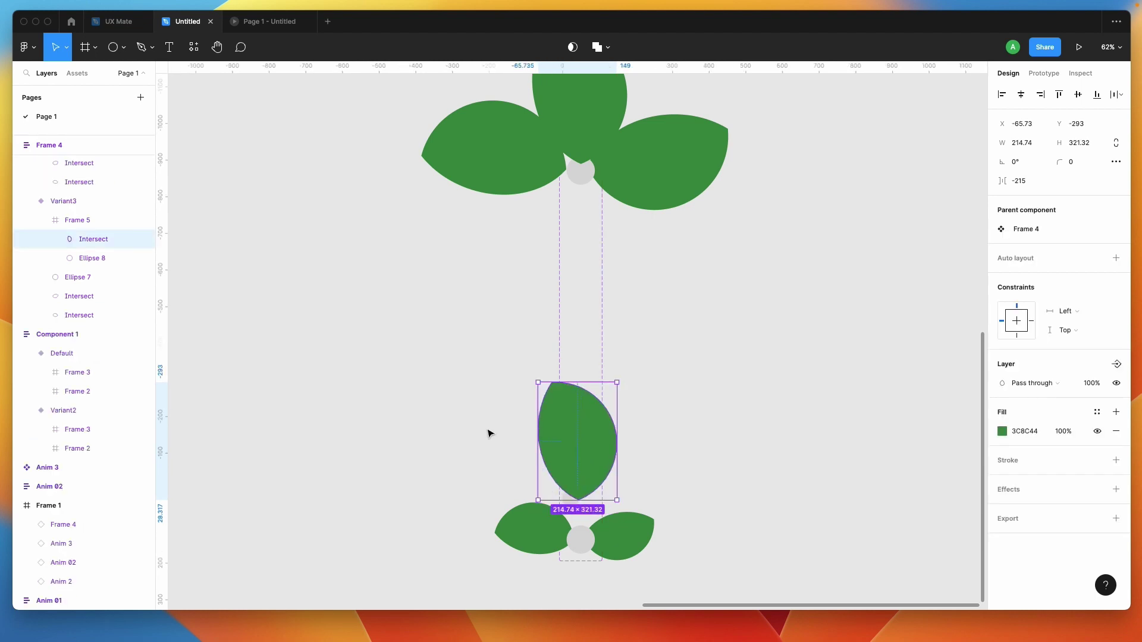
pyautogui.click(487, 430)
# Move Variant3's Frame 5, holding the upper leaf, down onto the large grey circle and rotate it to about 25°
pyautogui.click(573, 501)
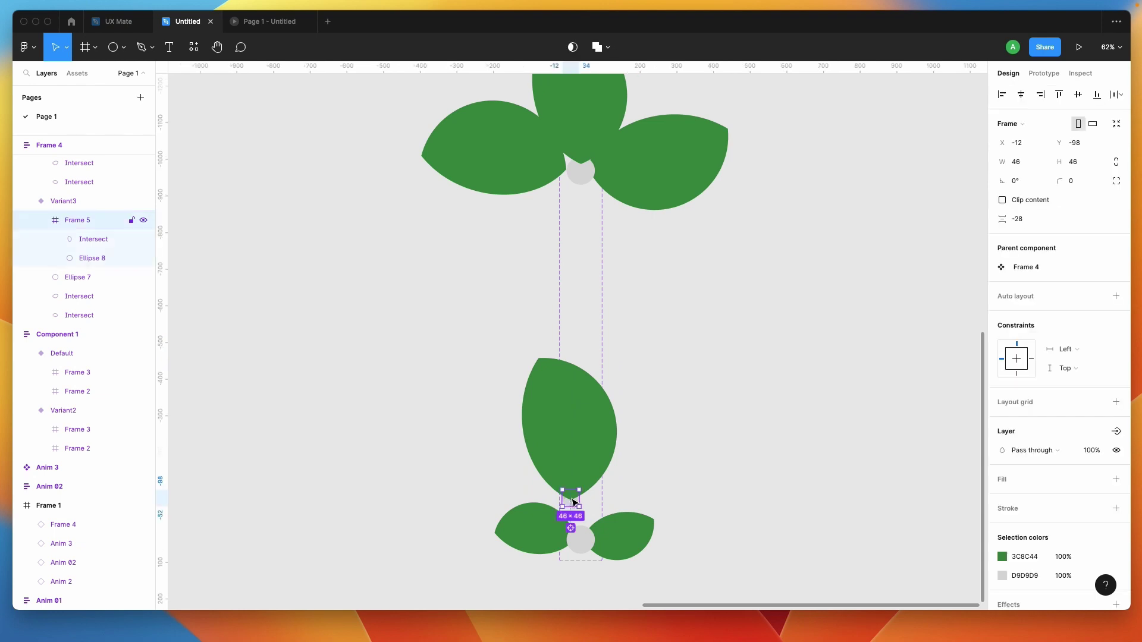
pyautogui.scroll(5, 572, 500)
pyautogui.moveTo(569, 505); pyautogui.dragTo(597, 526)
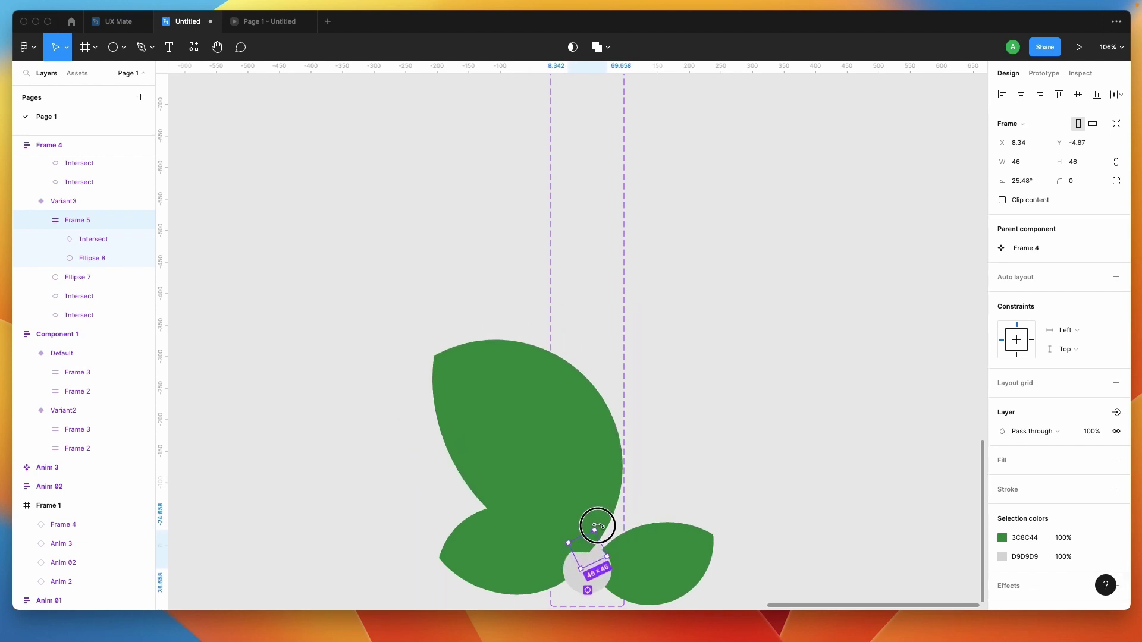
# Check the updated leaf animation in the open prototype preview
pyautogui.click(268, 21)
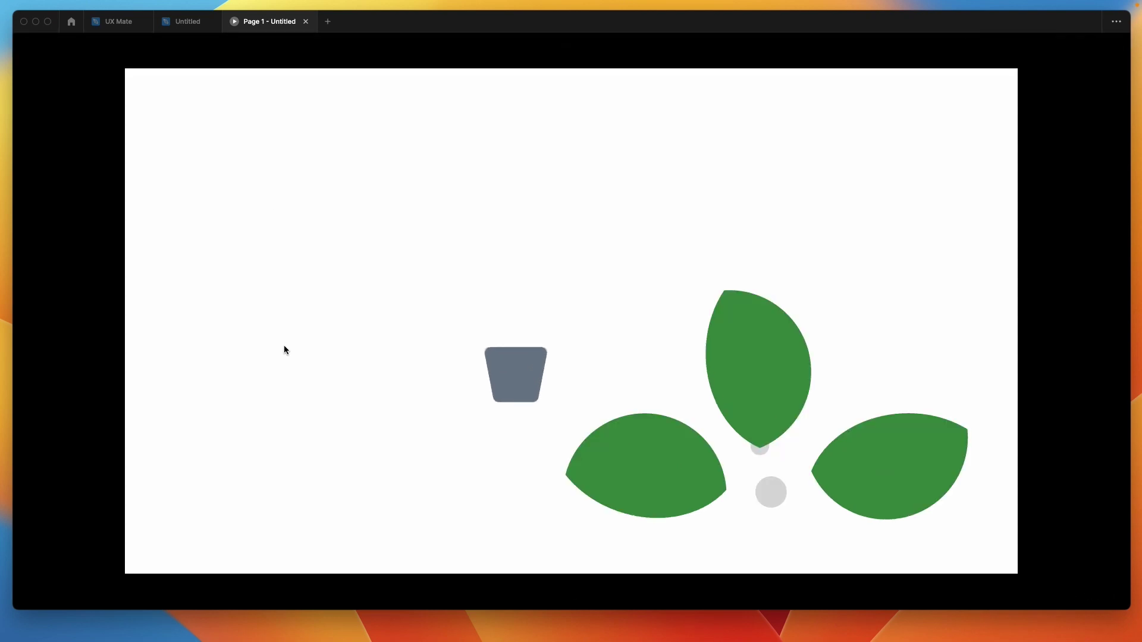